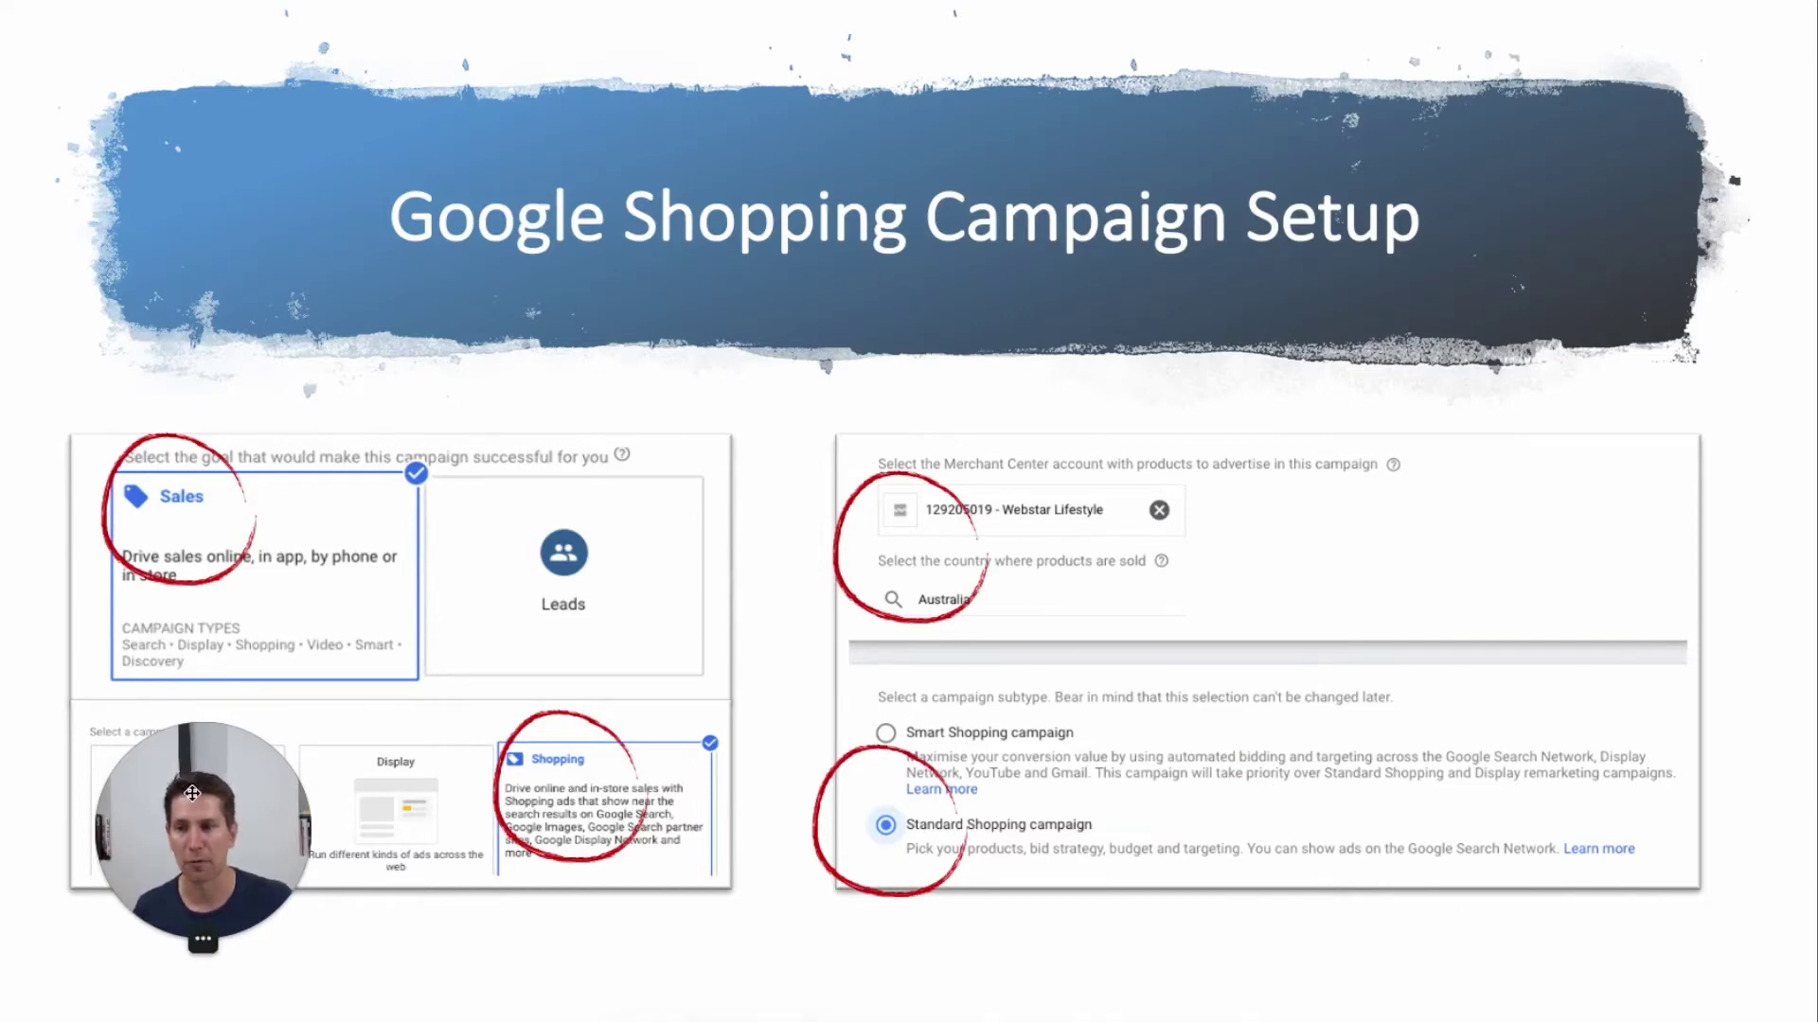
{"action": "left_click_drag", "start_coordinate": [192, 793], "coordinate": [187, 842]}
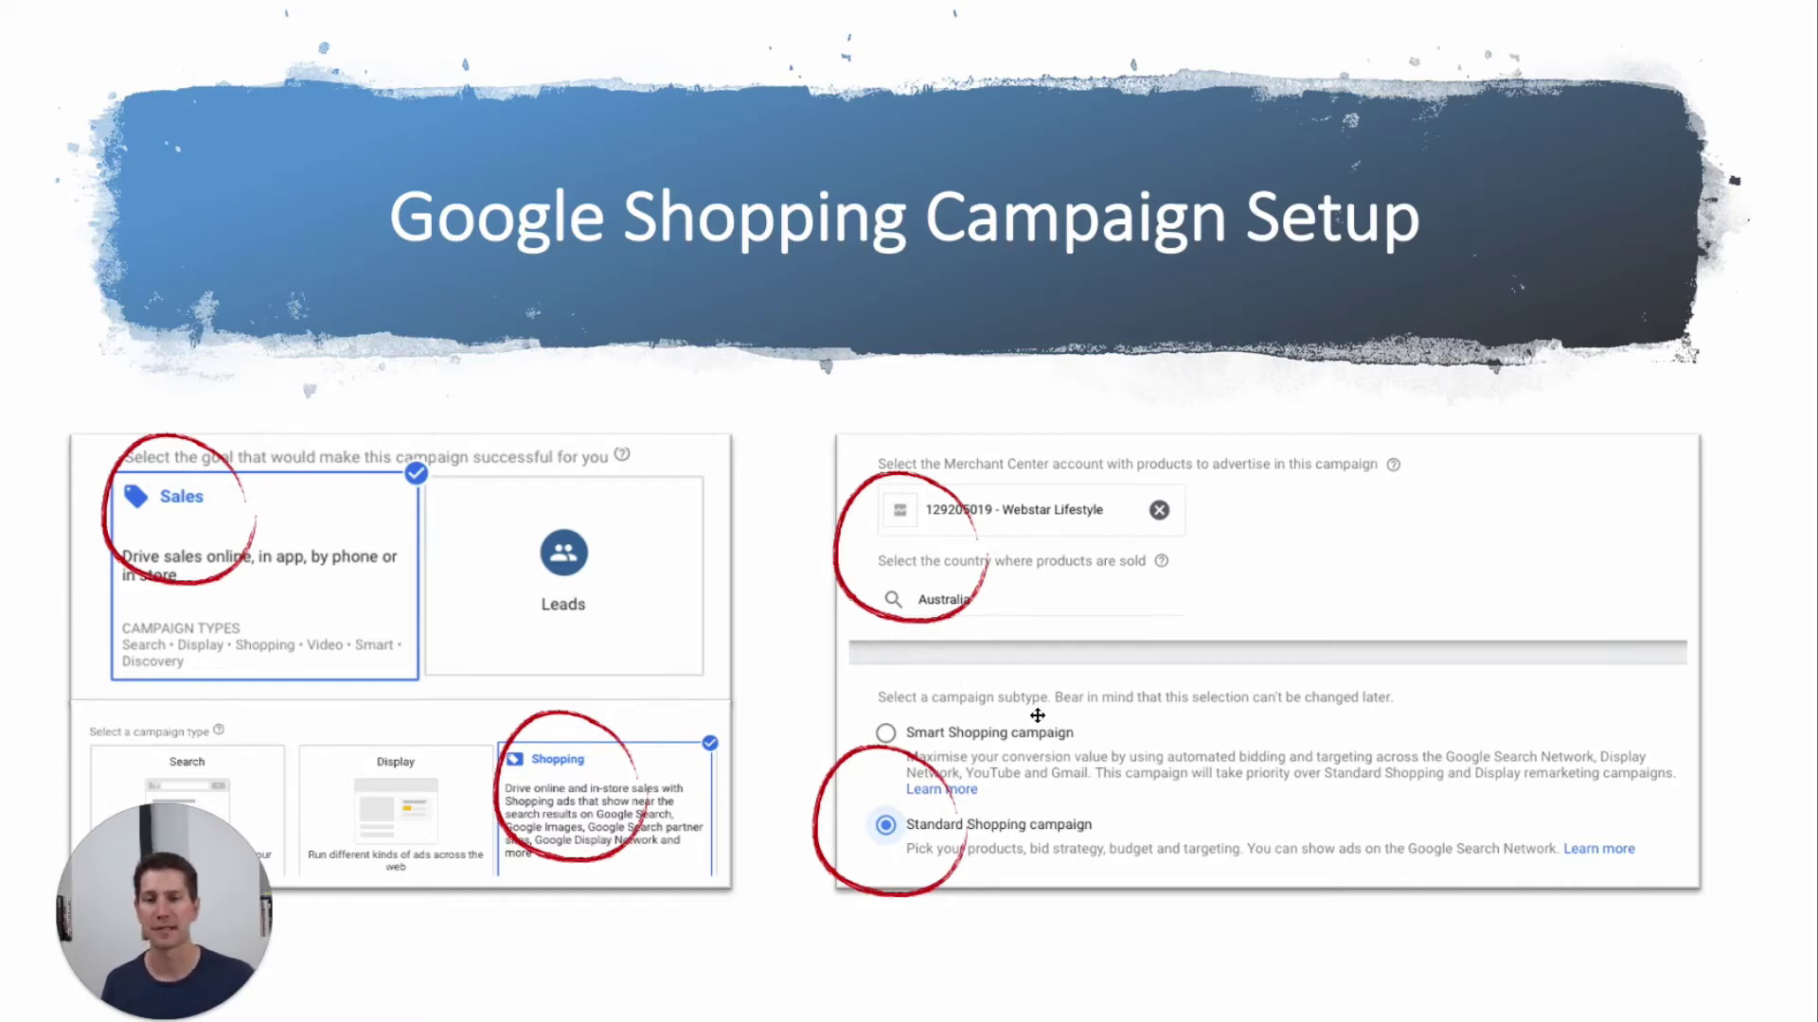
{"action": "left_click", "coordinate": [1093, 672]}
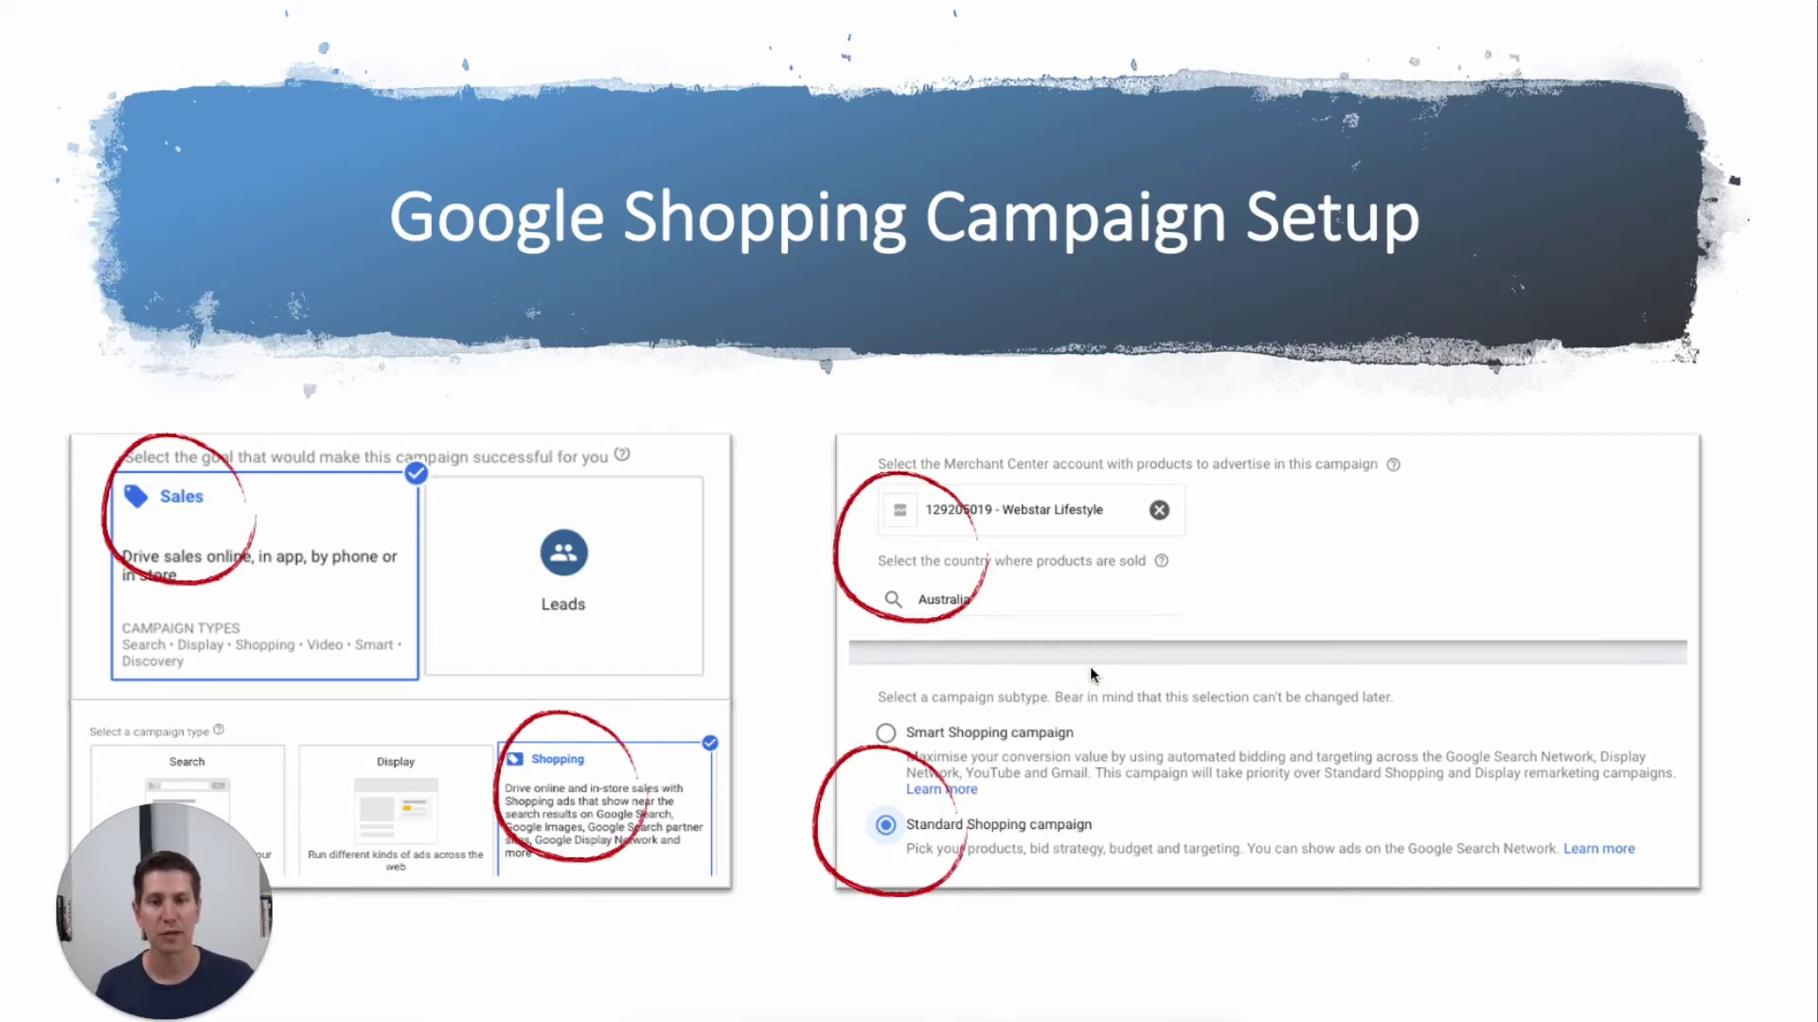
- Switch from the slideshow to the browser and bring up the Google Ads account's campaign overview
{"action": "key", "text": "ctrl+Up"}
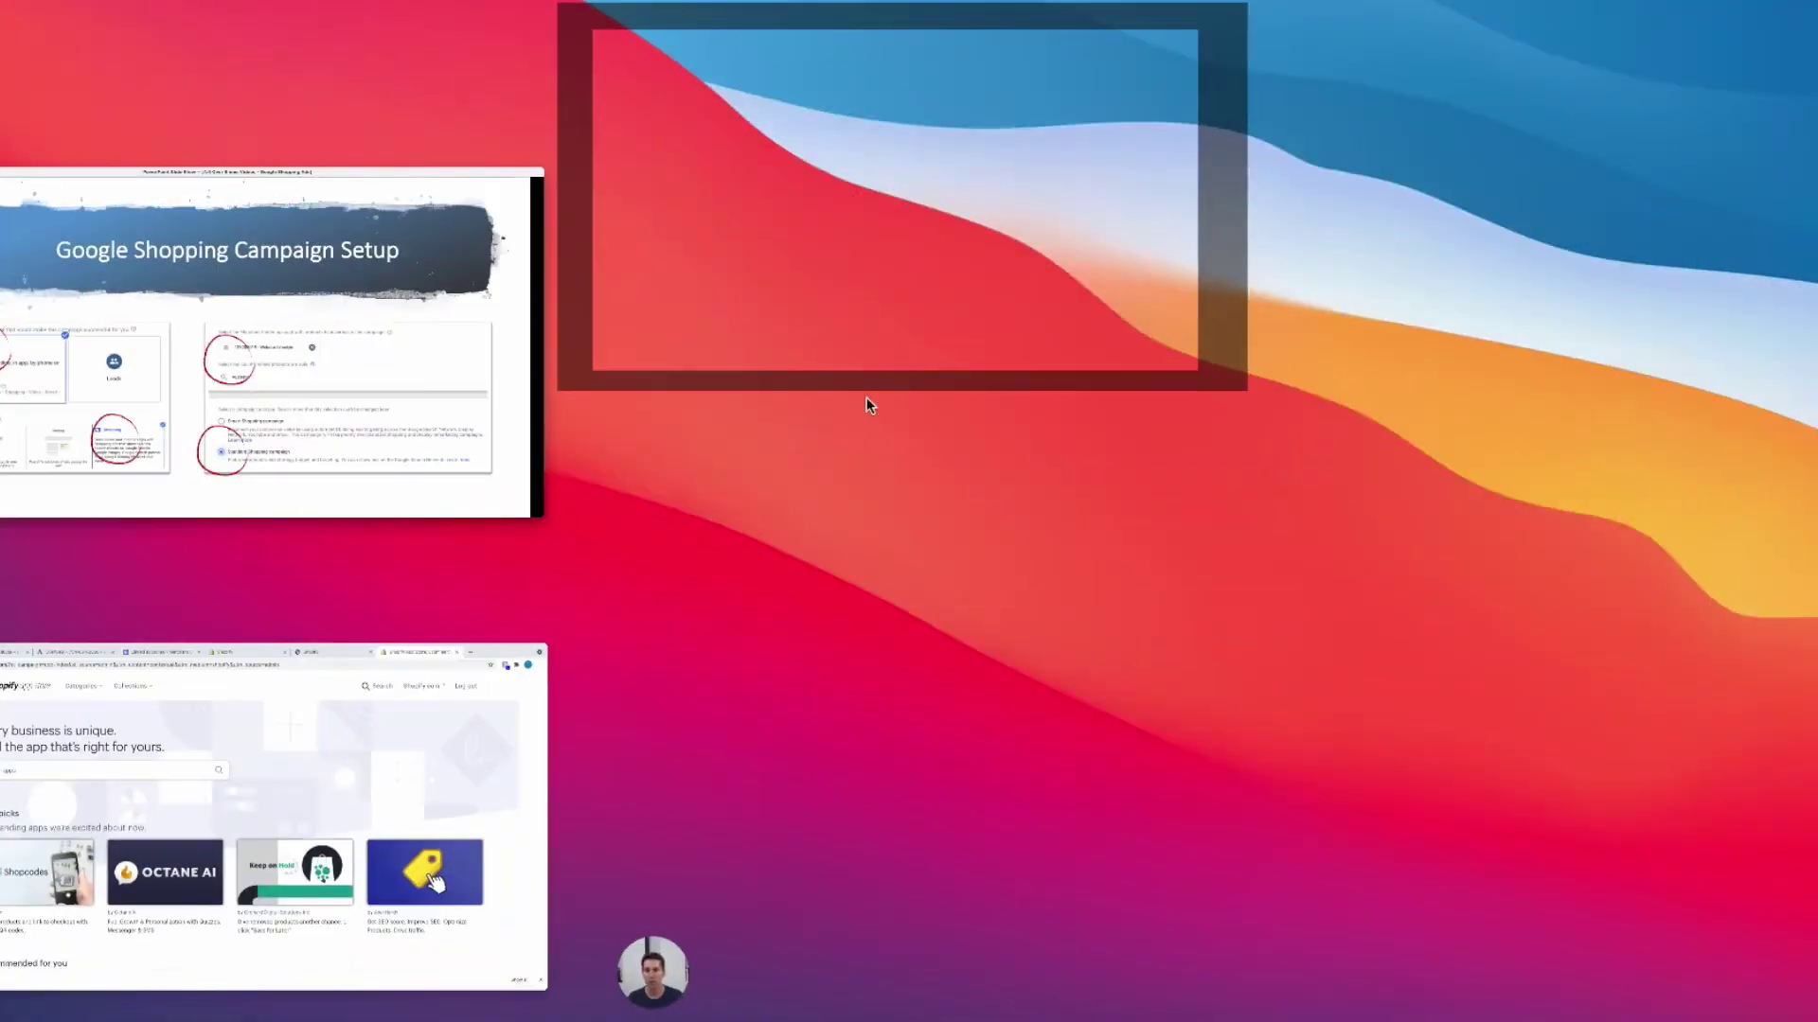
{"action": "left_click", "coordinate": [283, 710]}
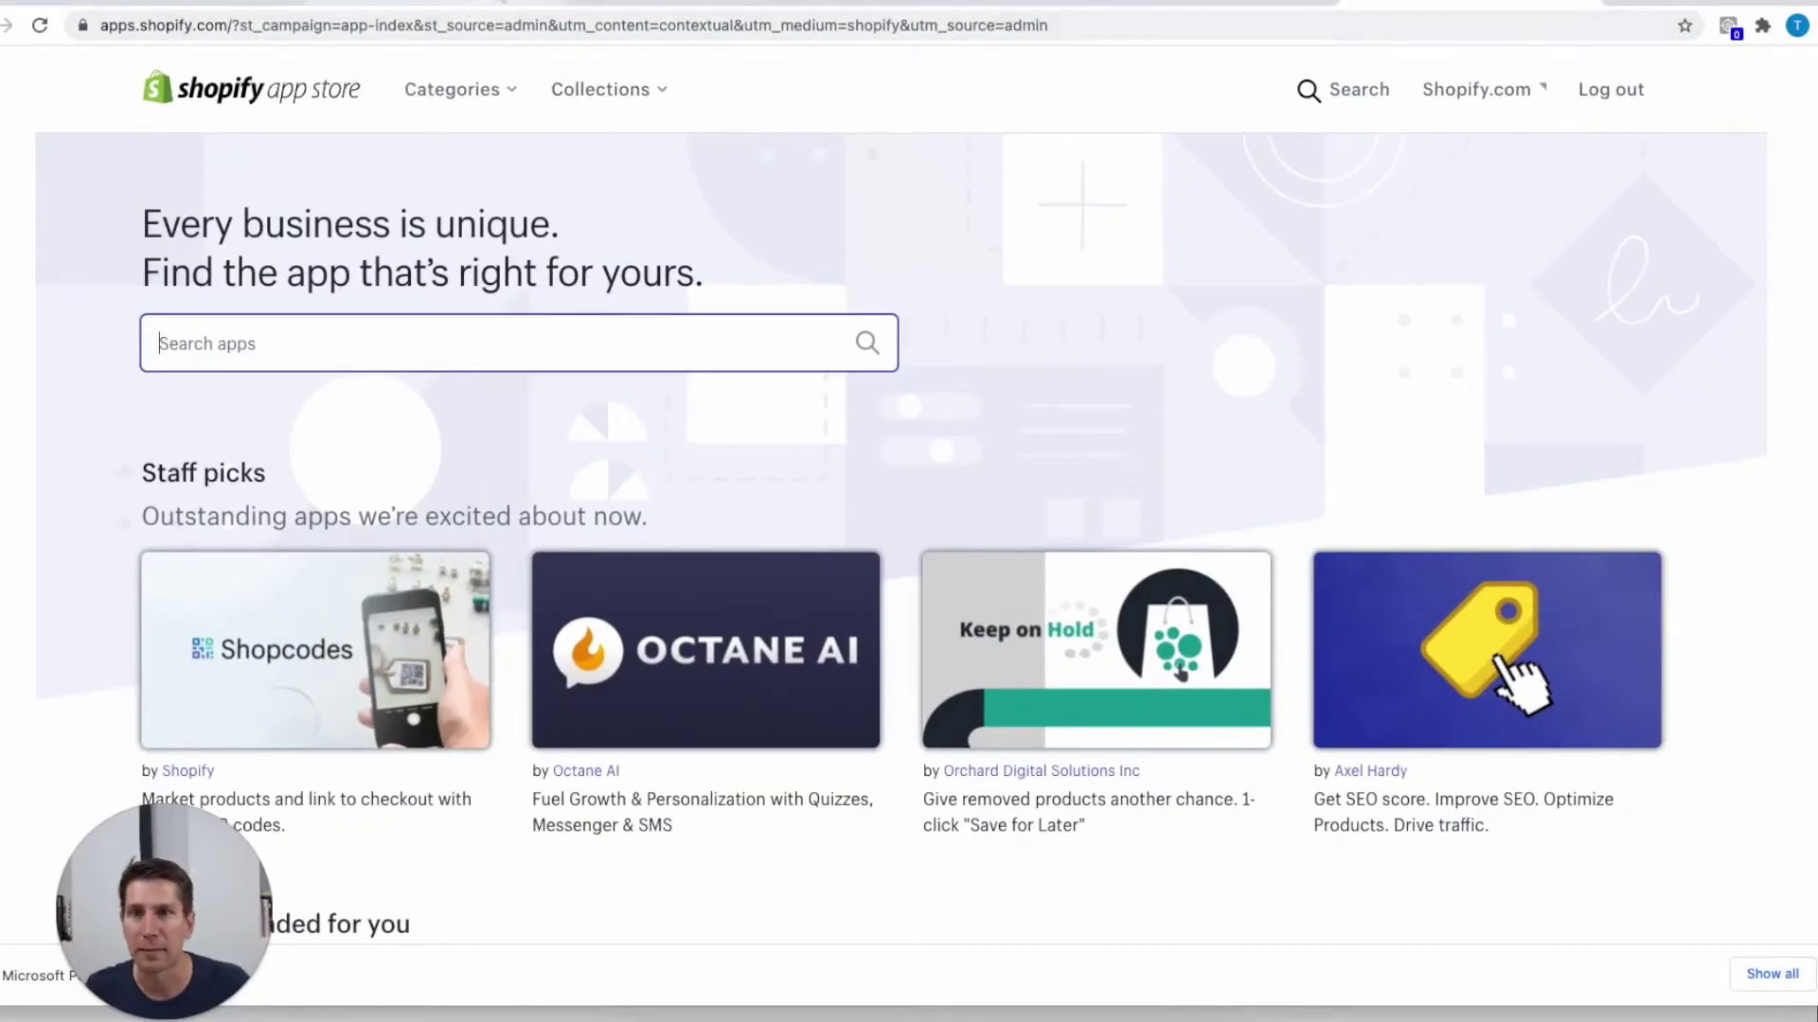
{"action": "left_click", "coordinate": [402, 3]}
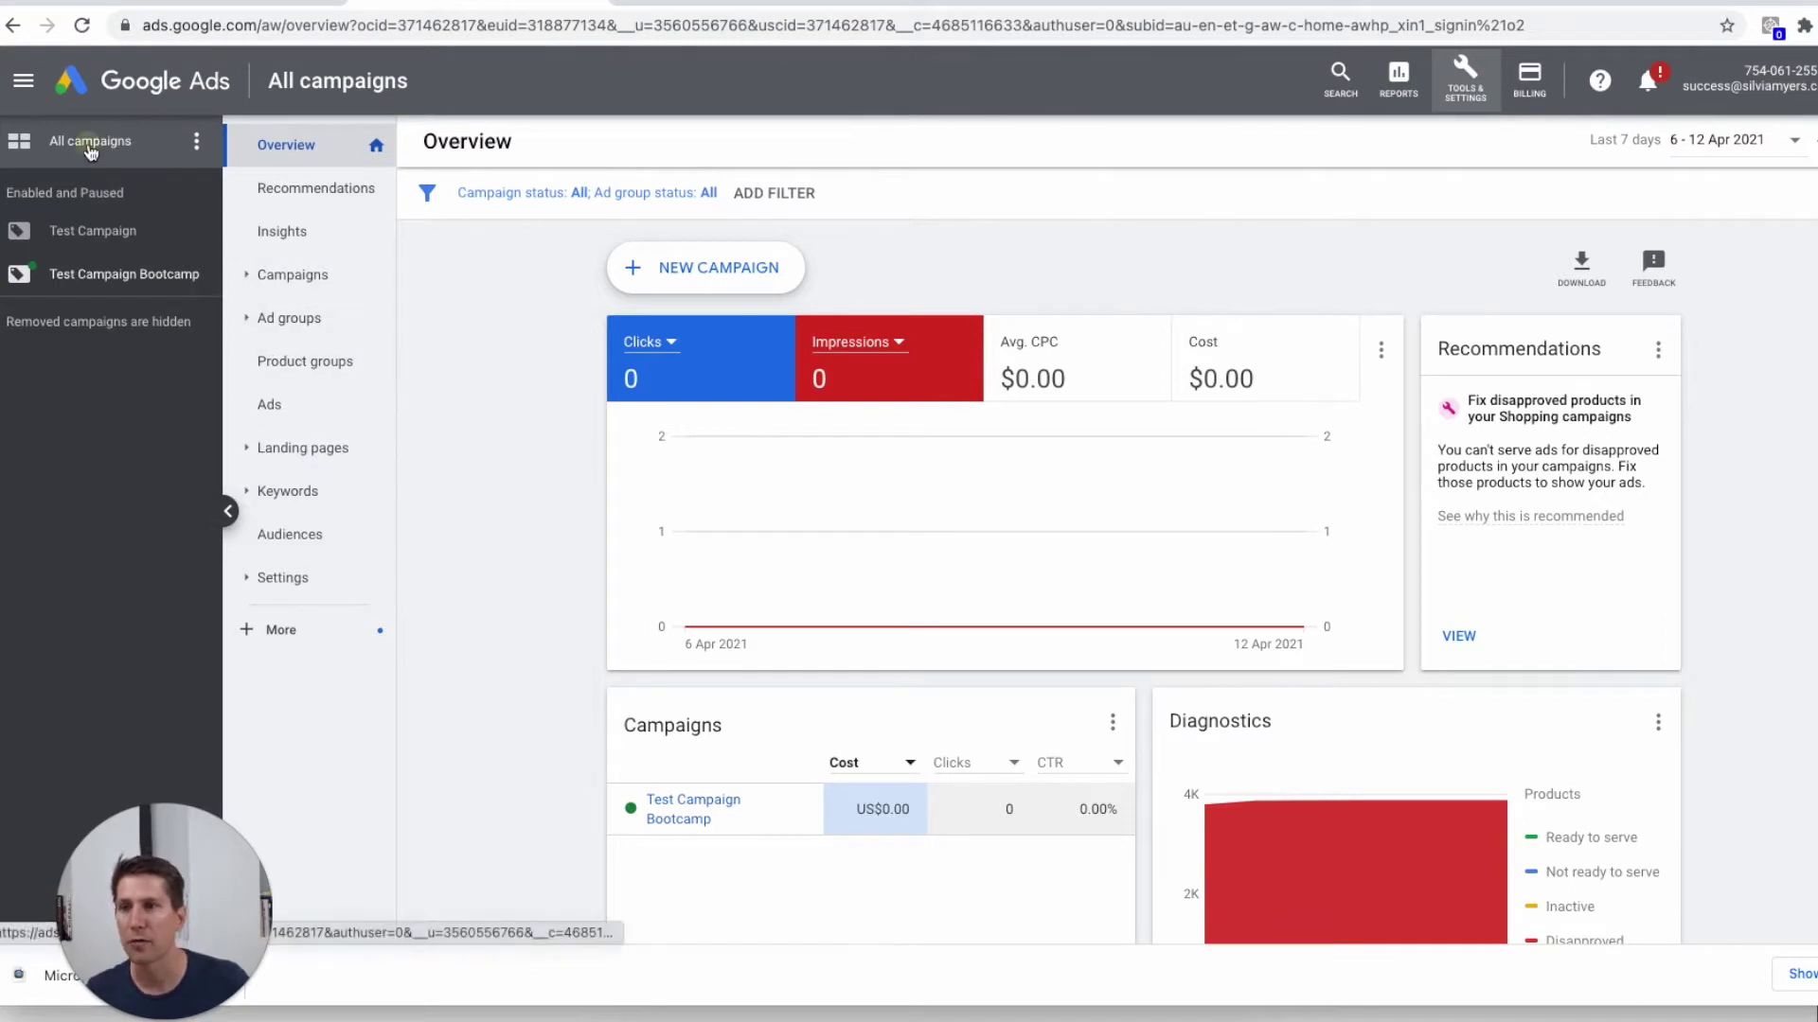
- Start a new campaign with the Sales goal and the Shopping campaign type
{"action": "left_click", "coordinate": [675, 274]}
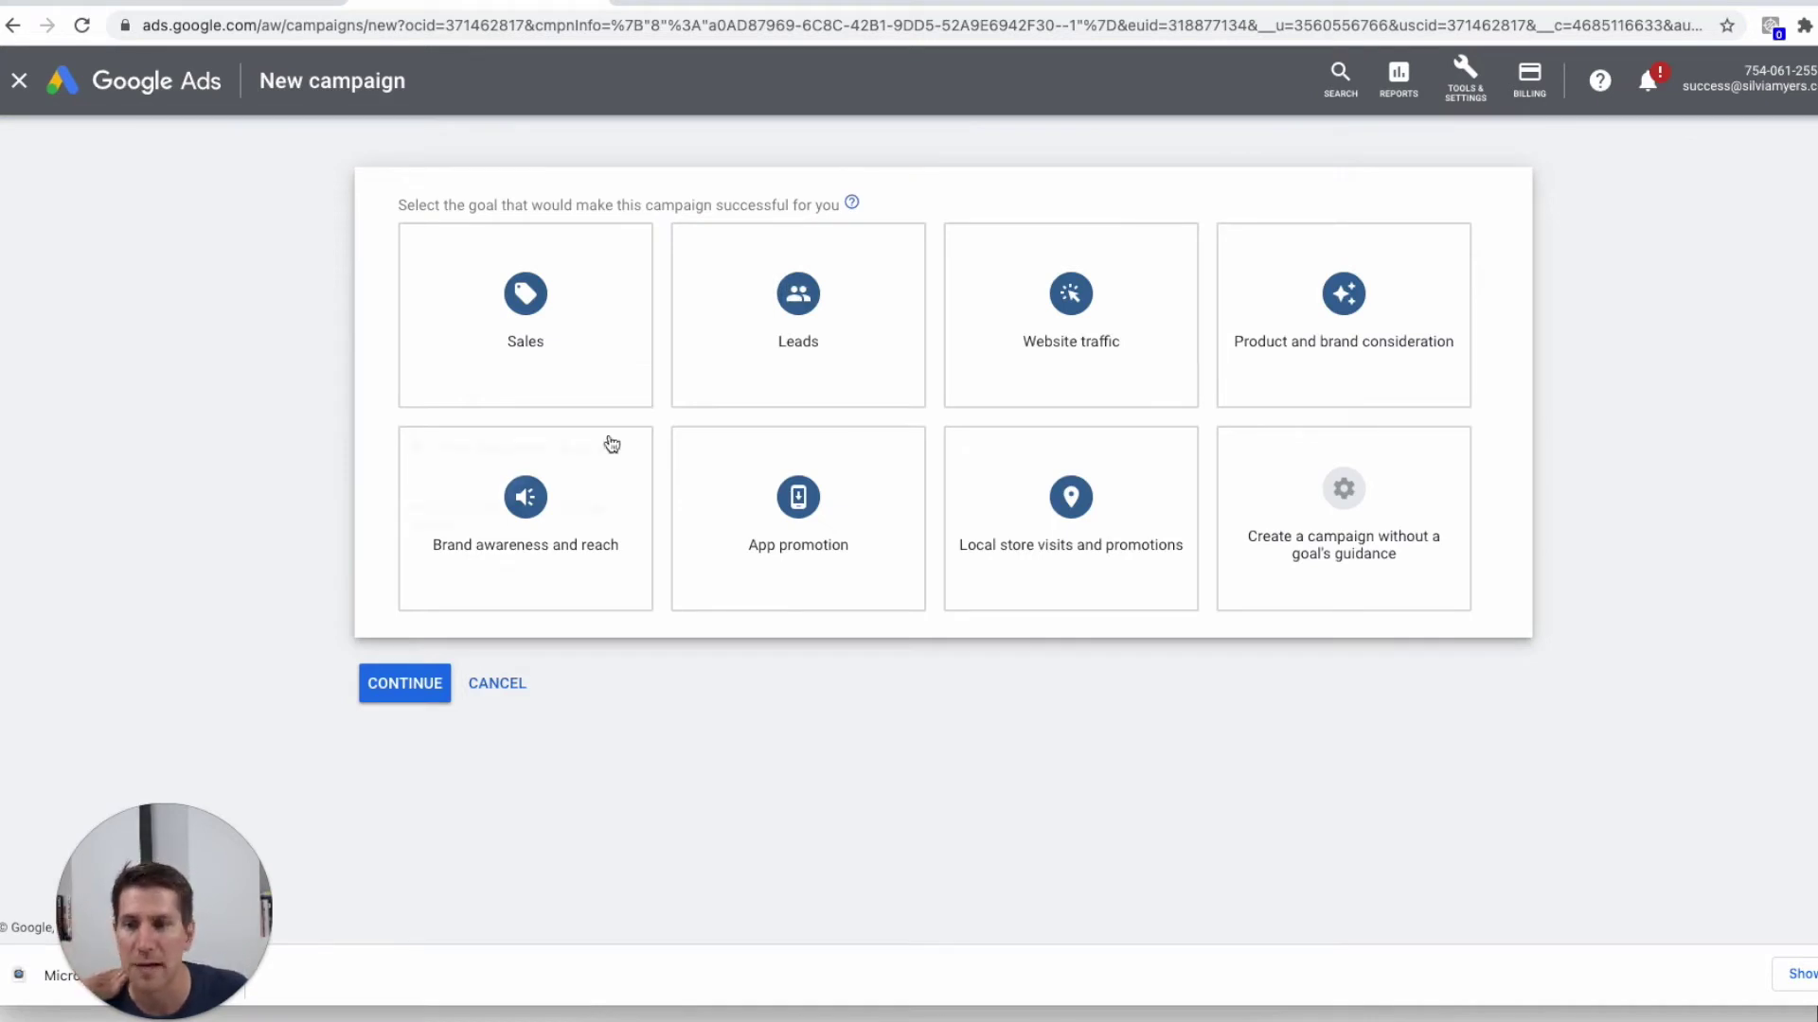
{"action": "left_click", "coordinate": [502, 282]}
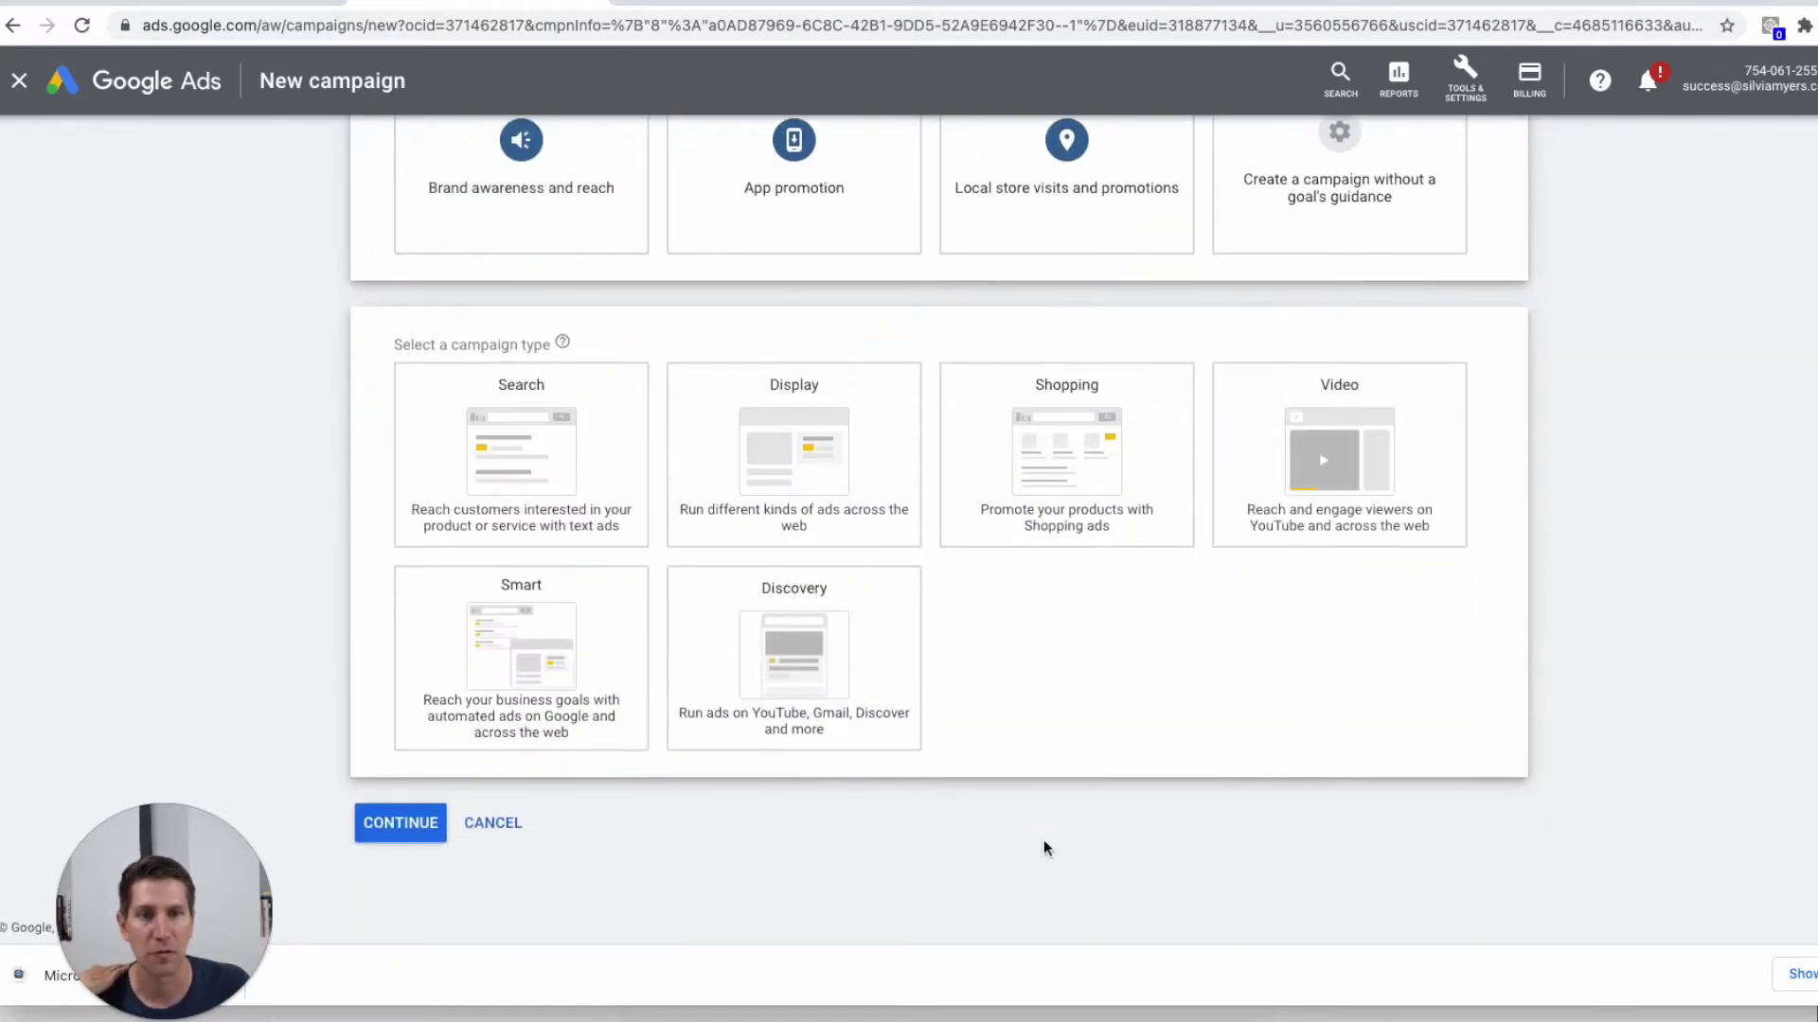
{"action": "left_click", "coordinate": [1081, 448]}
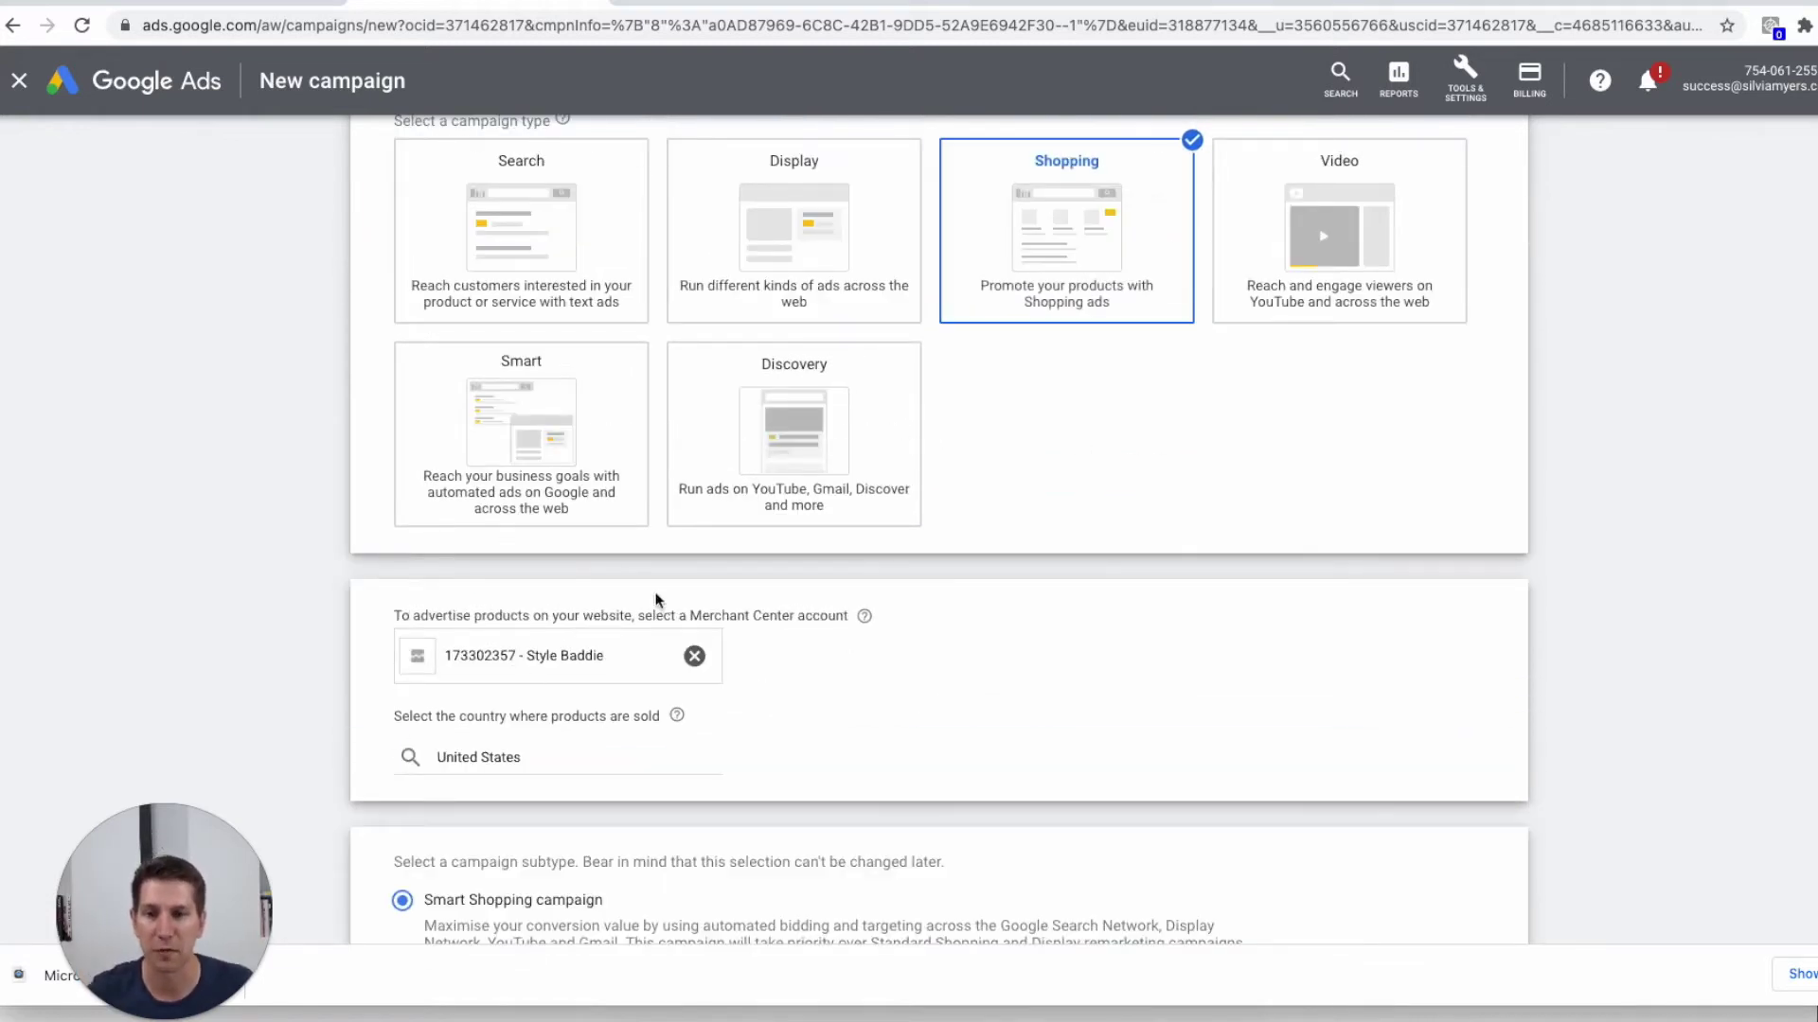
- Review the Merchant Center account and the country where products are sold for the Shopping campaign
{"action": "left_click_drag", "start_coordinate": [695, 611], "coordinate": [850, 611]}
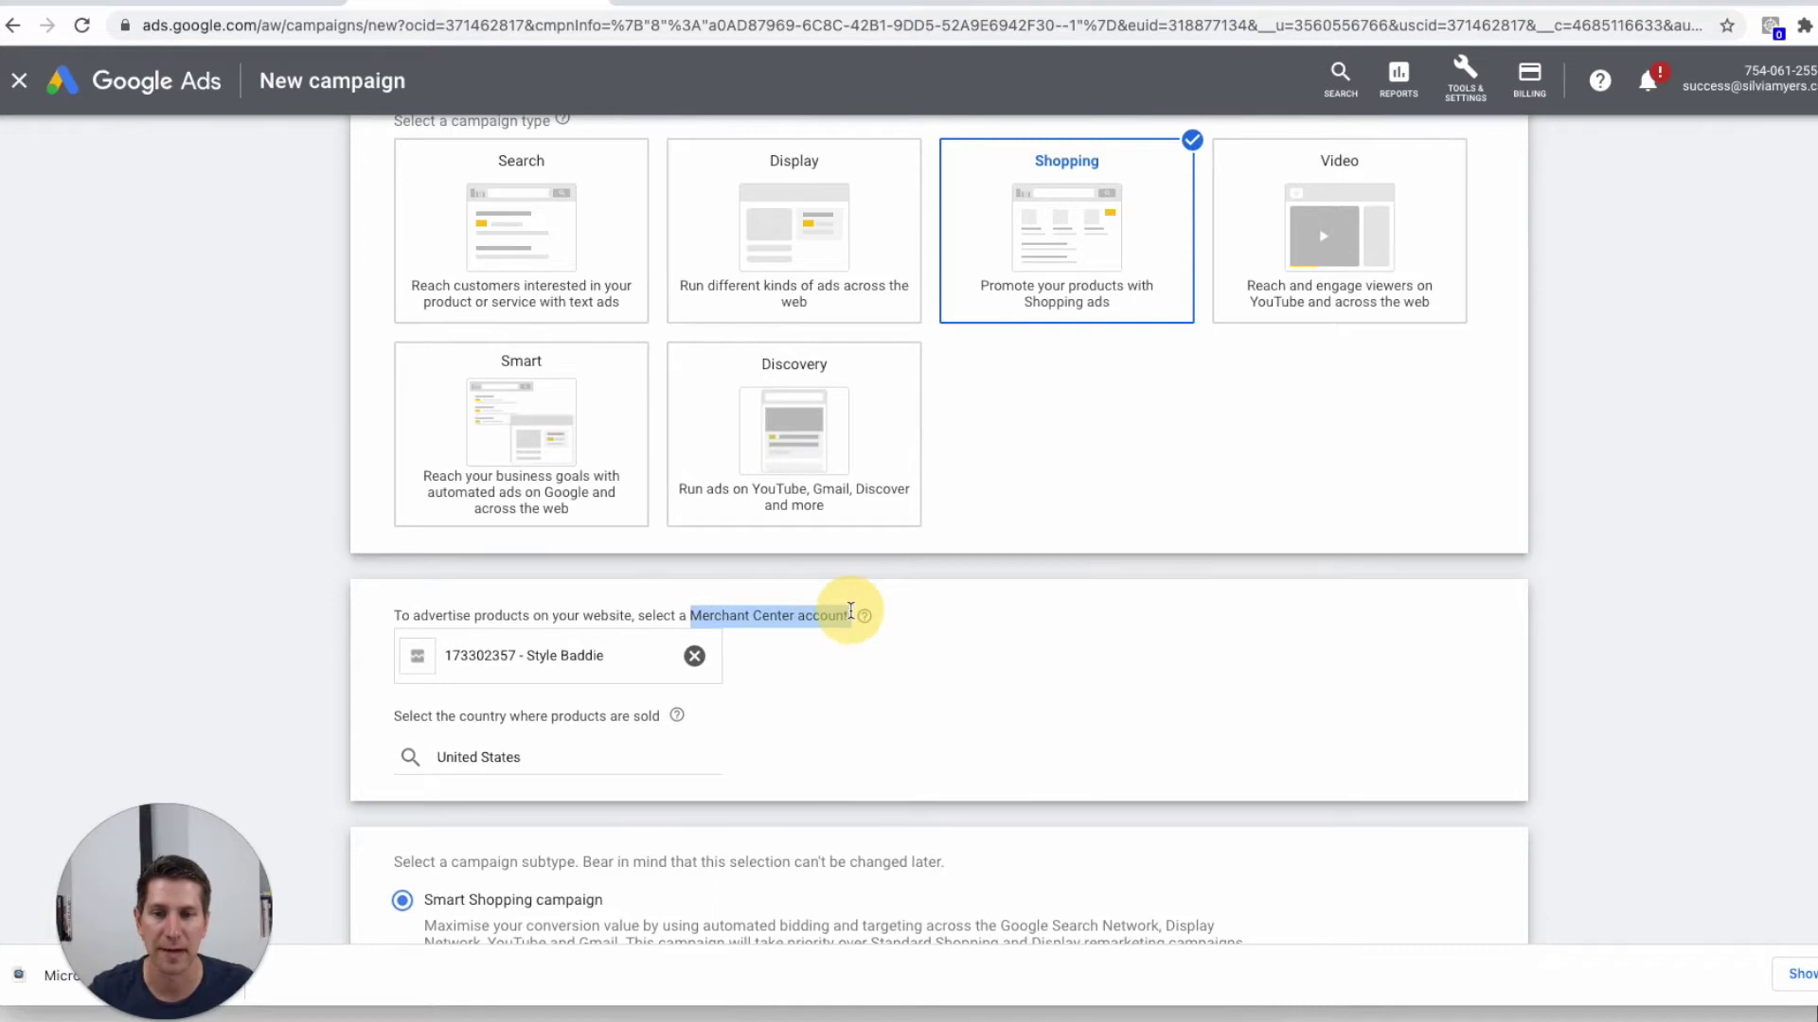
{"action": "left_click", "coordinate": [850, 610]}
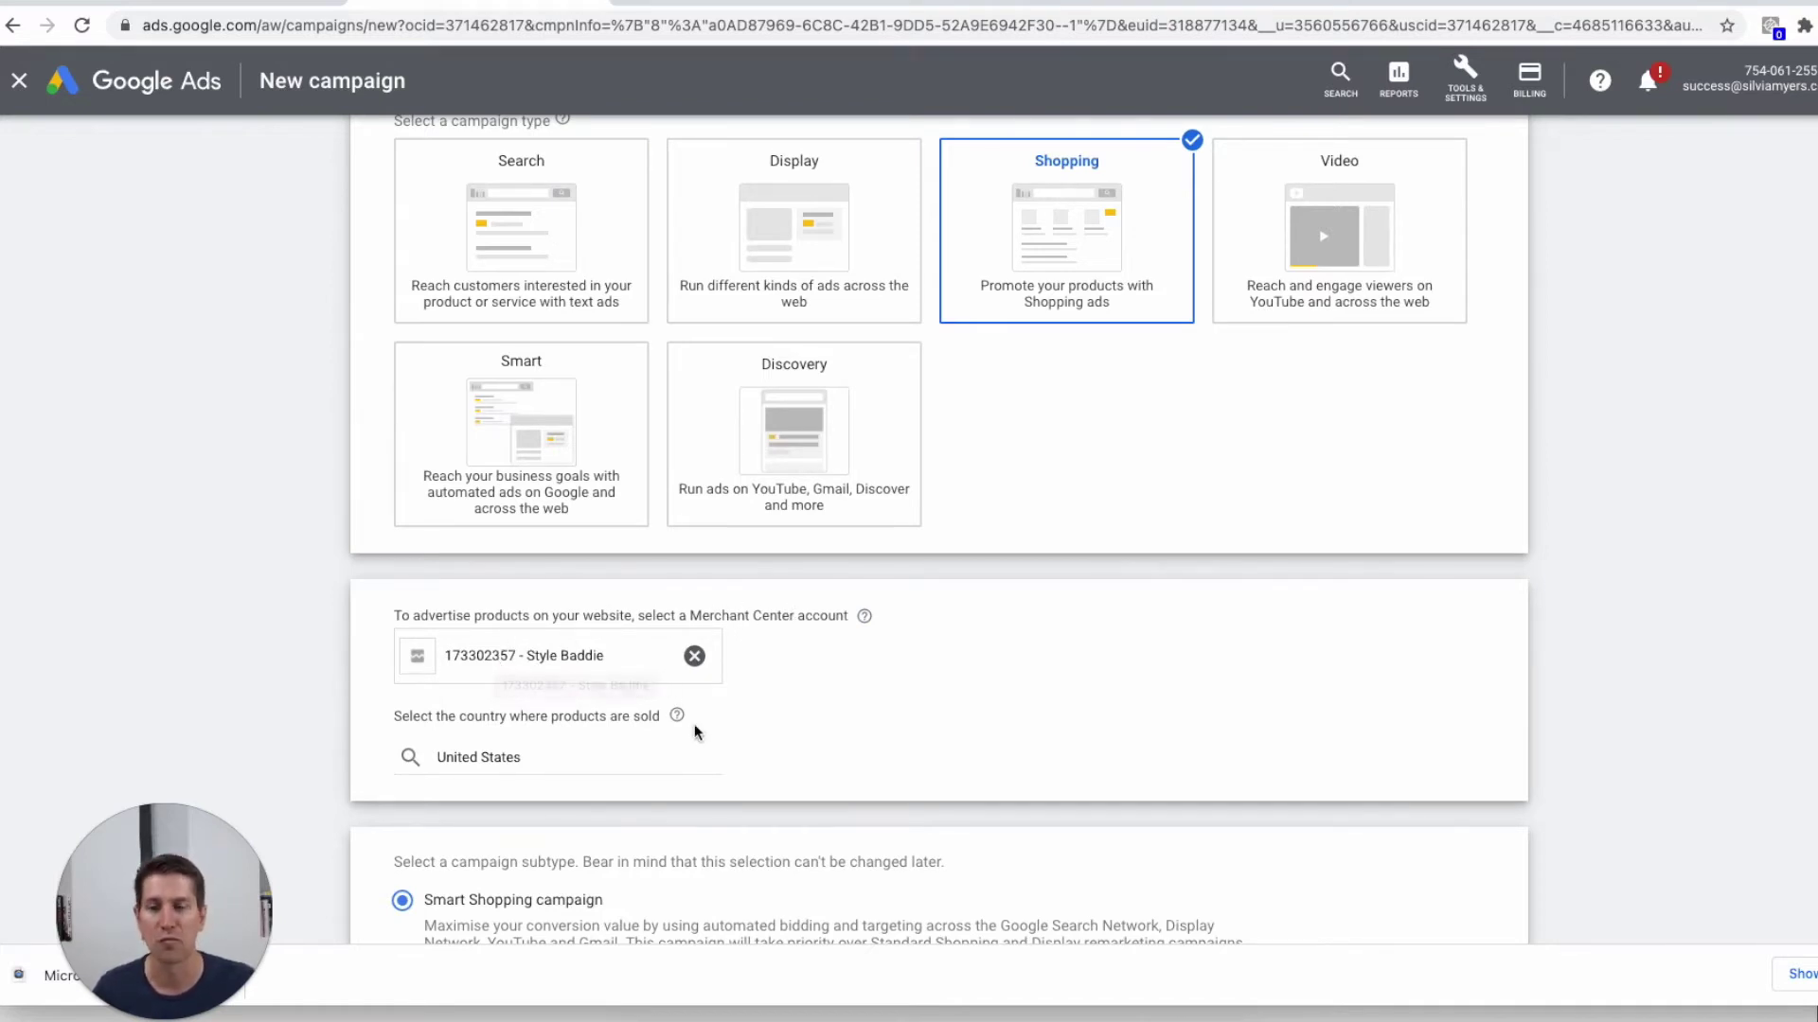
{"action": "scroll", "coordinate": [552, 656], "scroll_direction": "down", "scroll_amount": 1}
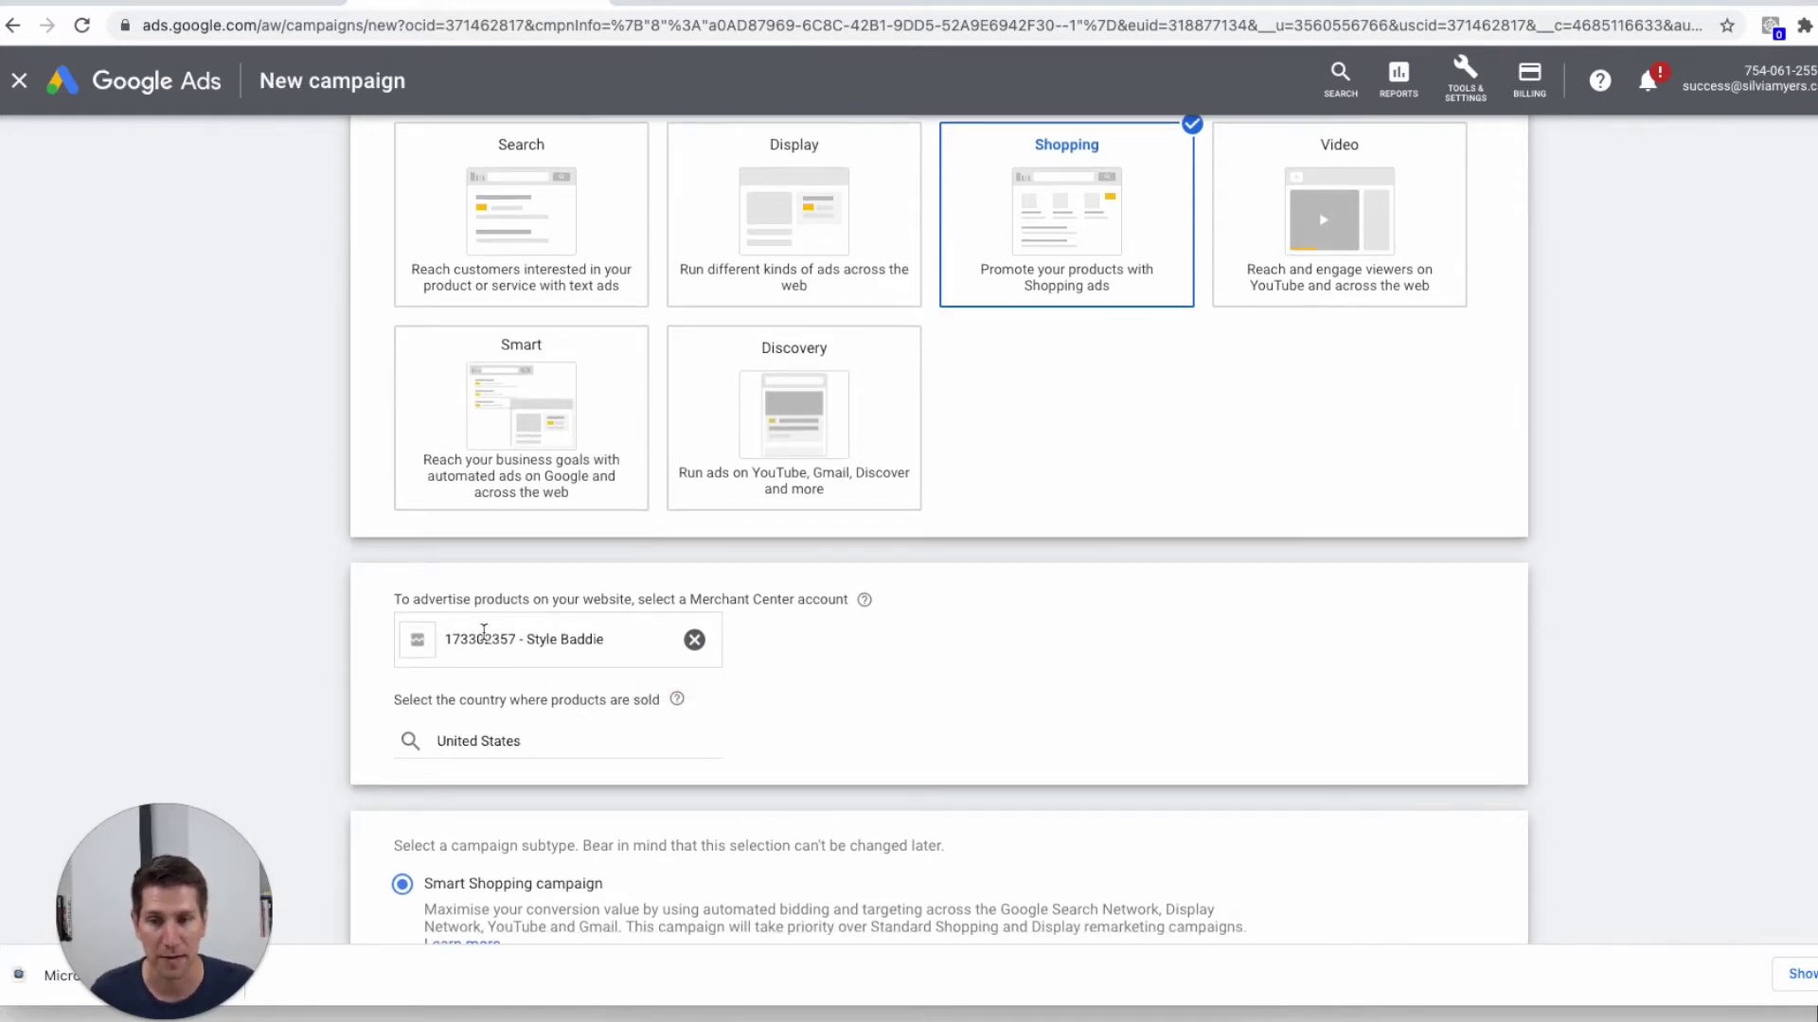
{"action": "scroll", "coordinate": [482, 632], "scroll_direction": "down", "scroll_amount": 3}
{"action": "left_click_drag", "start_coordinate": [460, 552], "coordinate": [653, 559]}
{"action": "left_click", "coordinate": [649, 573]}
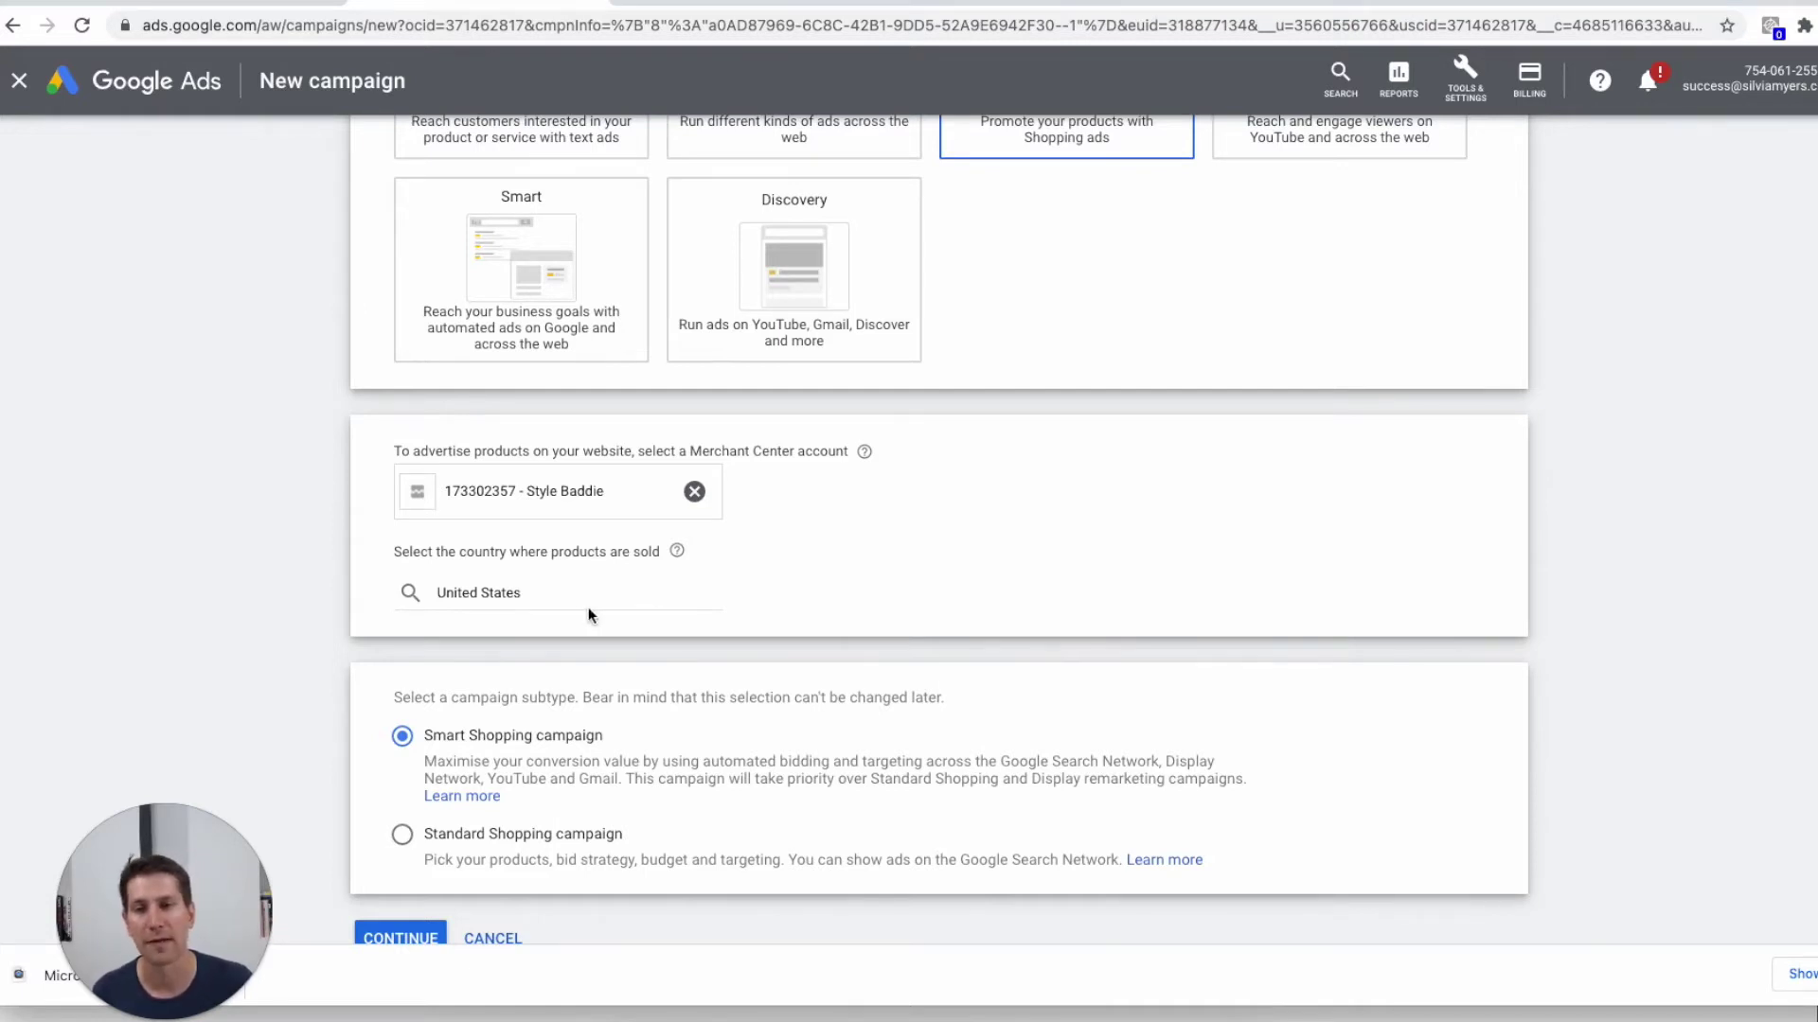
- Choose the Standard Shopping campaign subtype and continue to the campaign settings
{"action": "scroll", "coordinate": [559, 575], "scroll_direction": "down", "scroll_amount": 1}
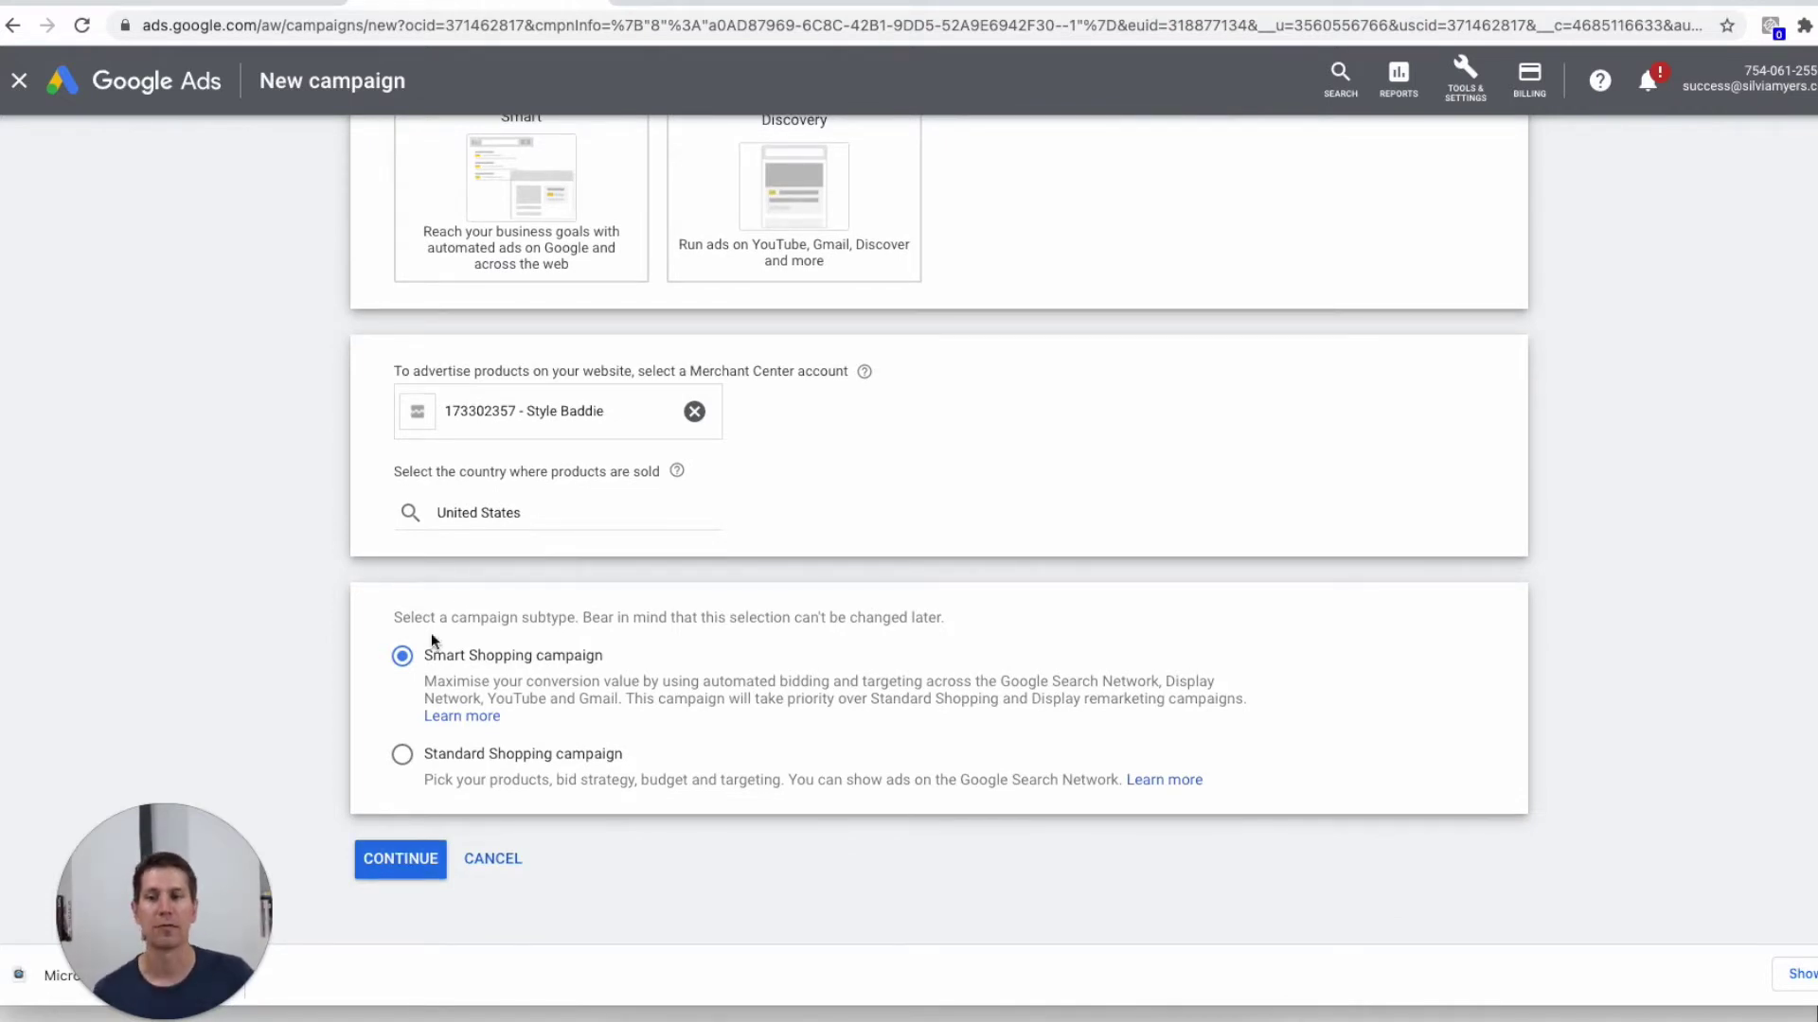
{"action": "left_click", "coordinate": [405, 756]}
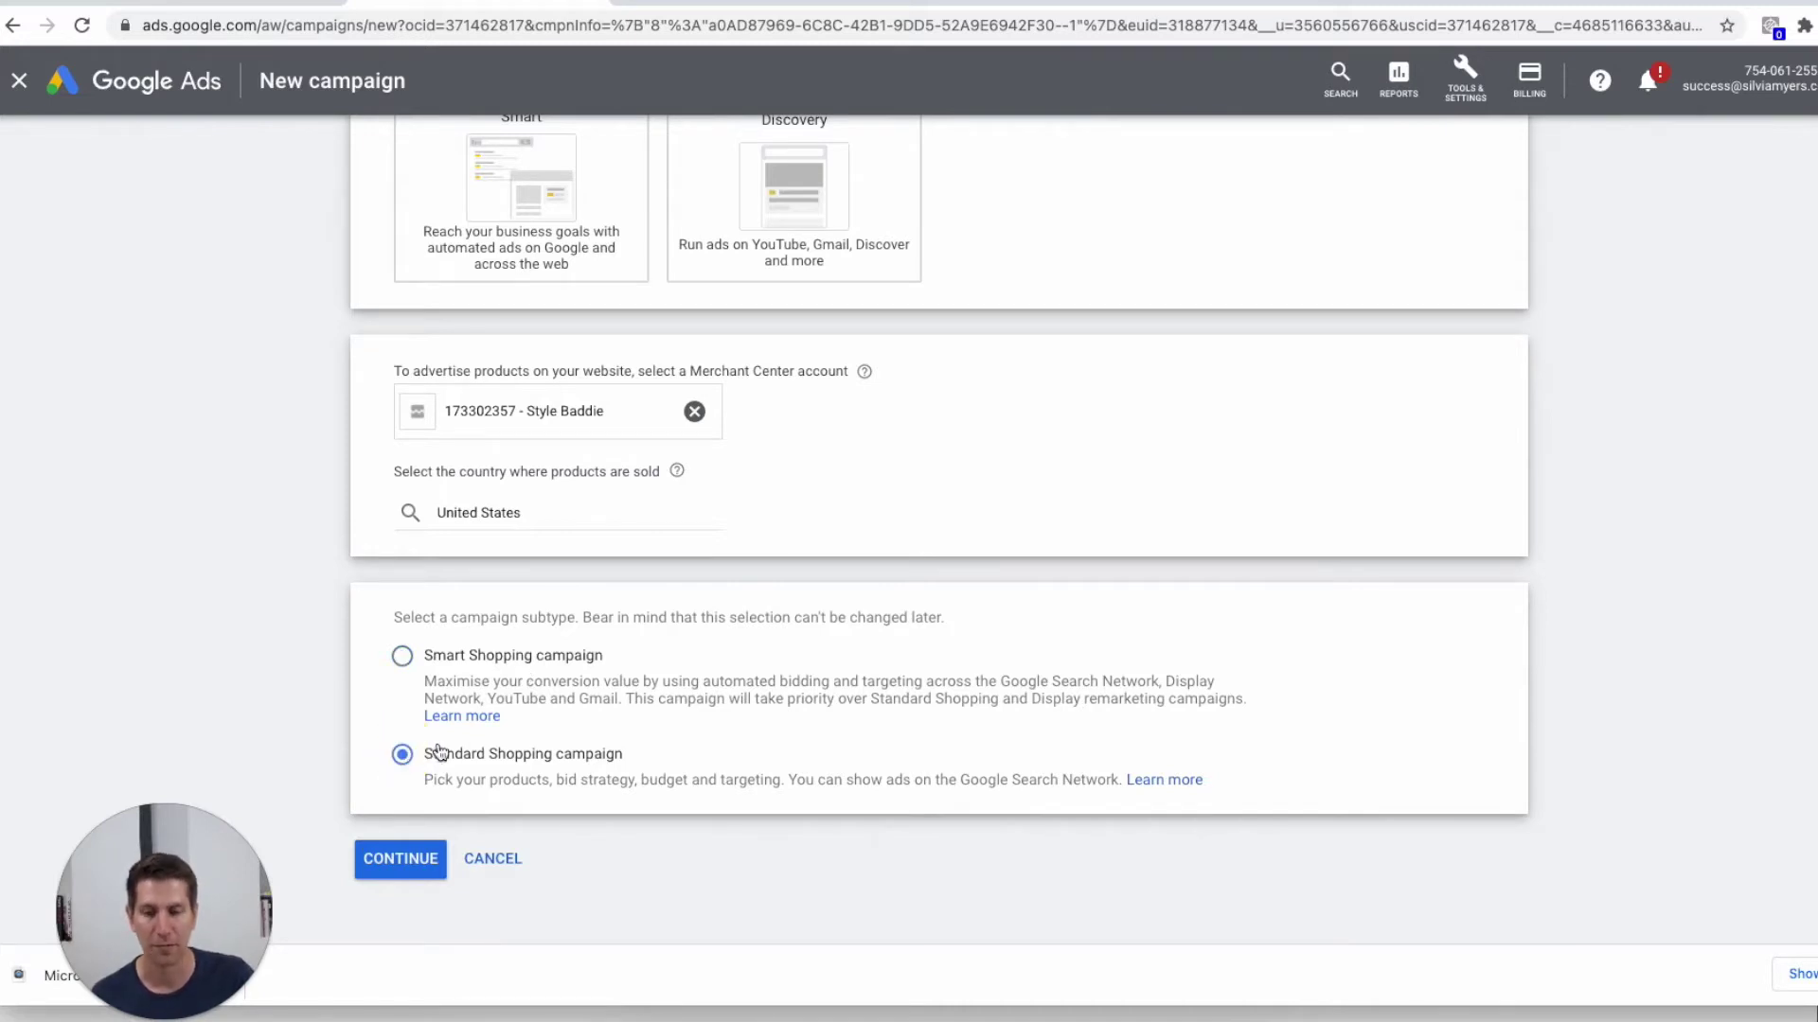
{"action": "left_click", "coordinate": [398, 859]}
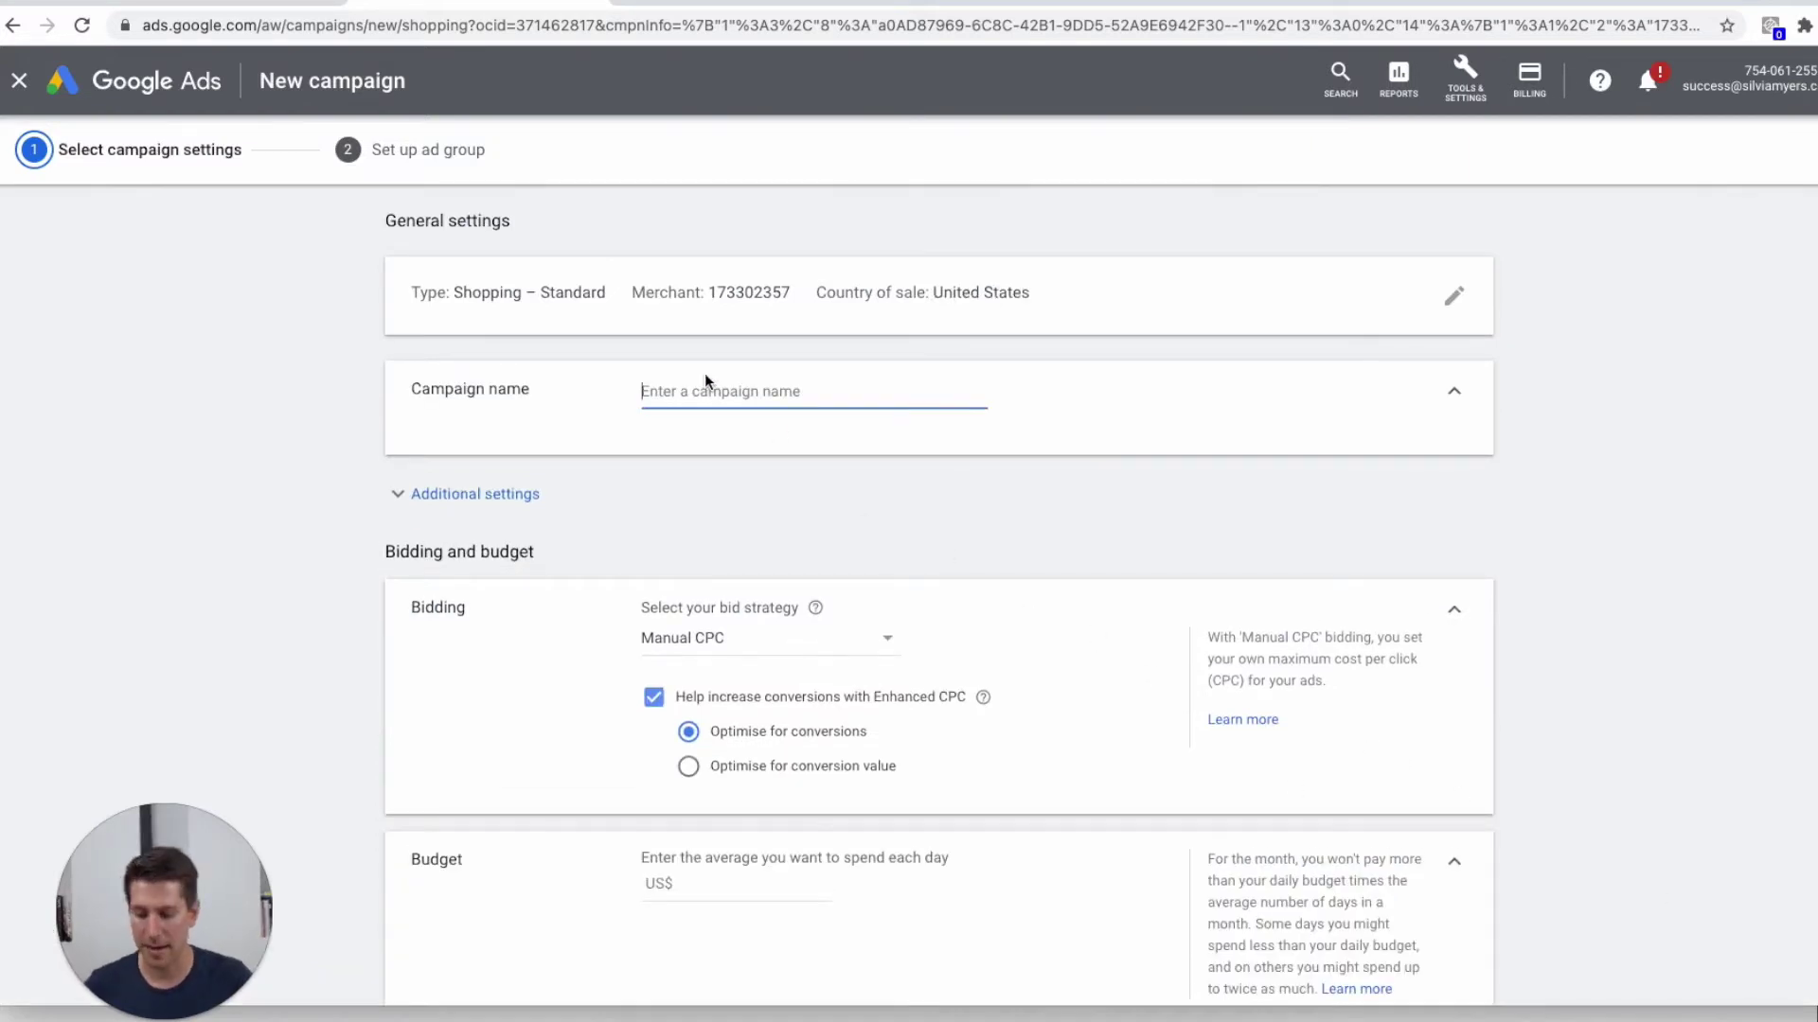
- Name the campaign "Summer Campaign - Hats"
{"action": "type", "text": "Summer"}
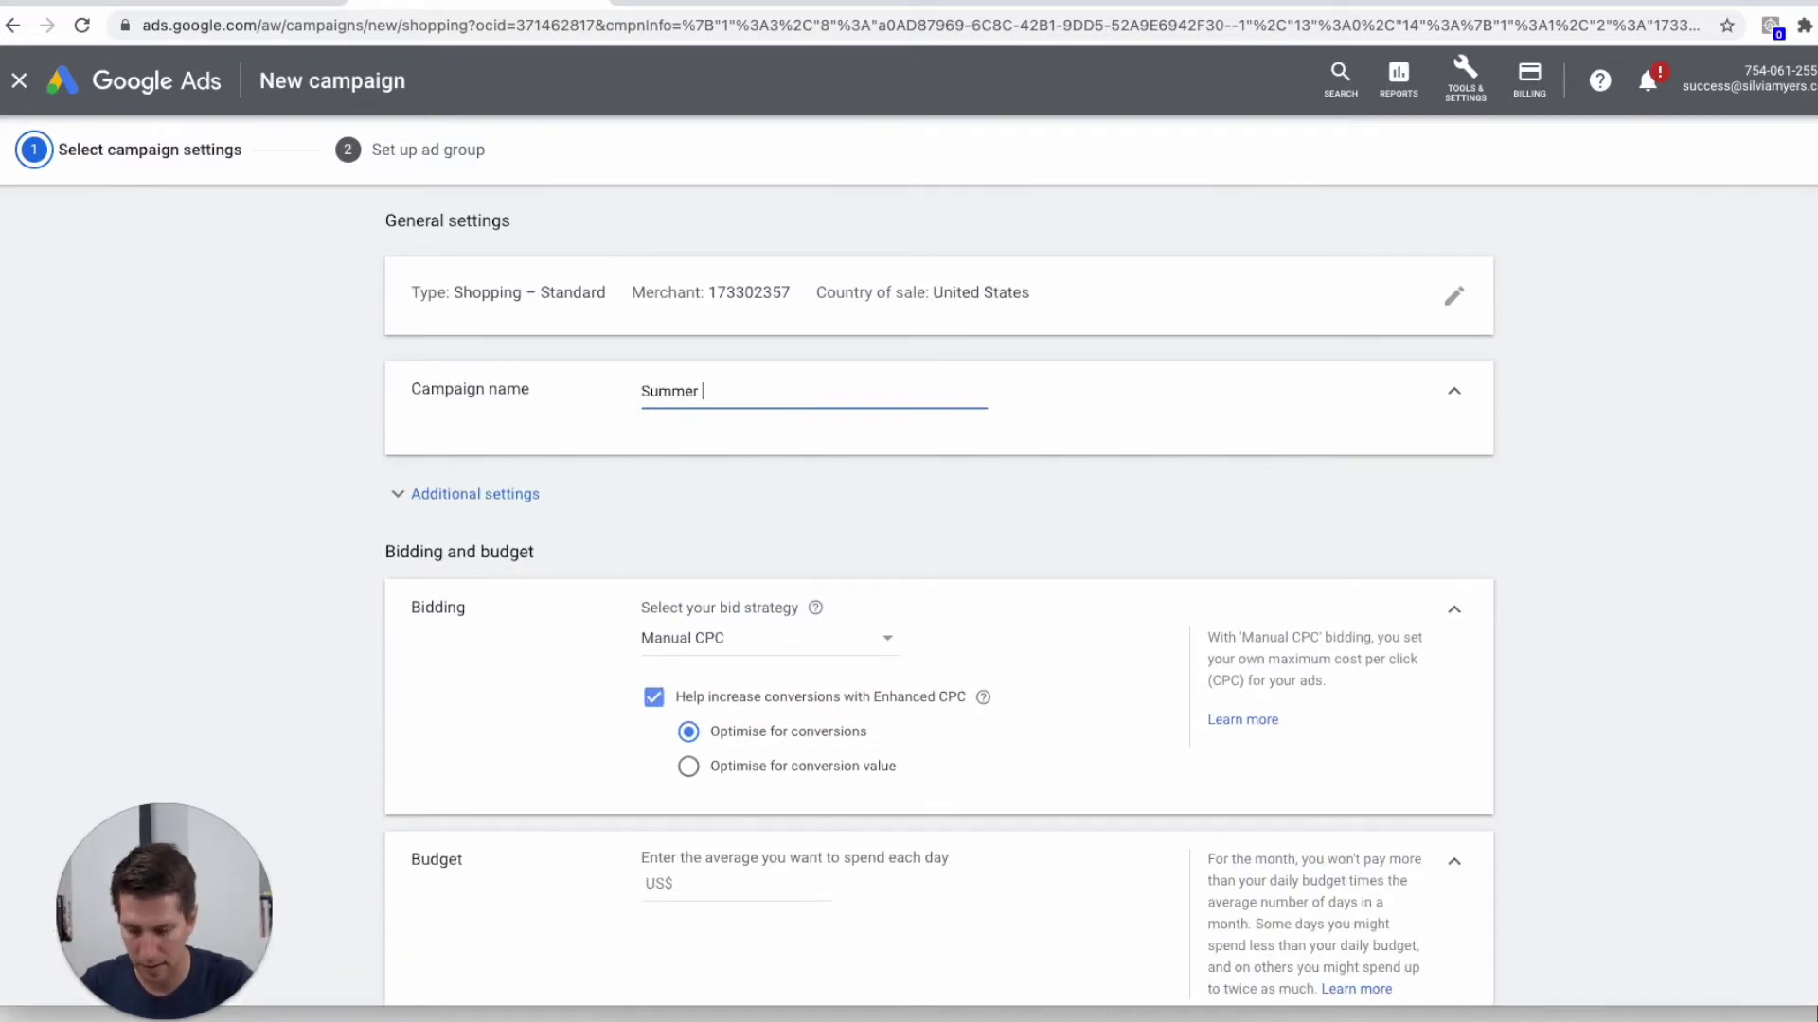
{"action": "type", "text": " Campai"}
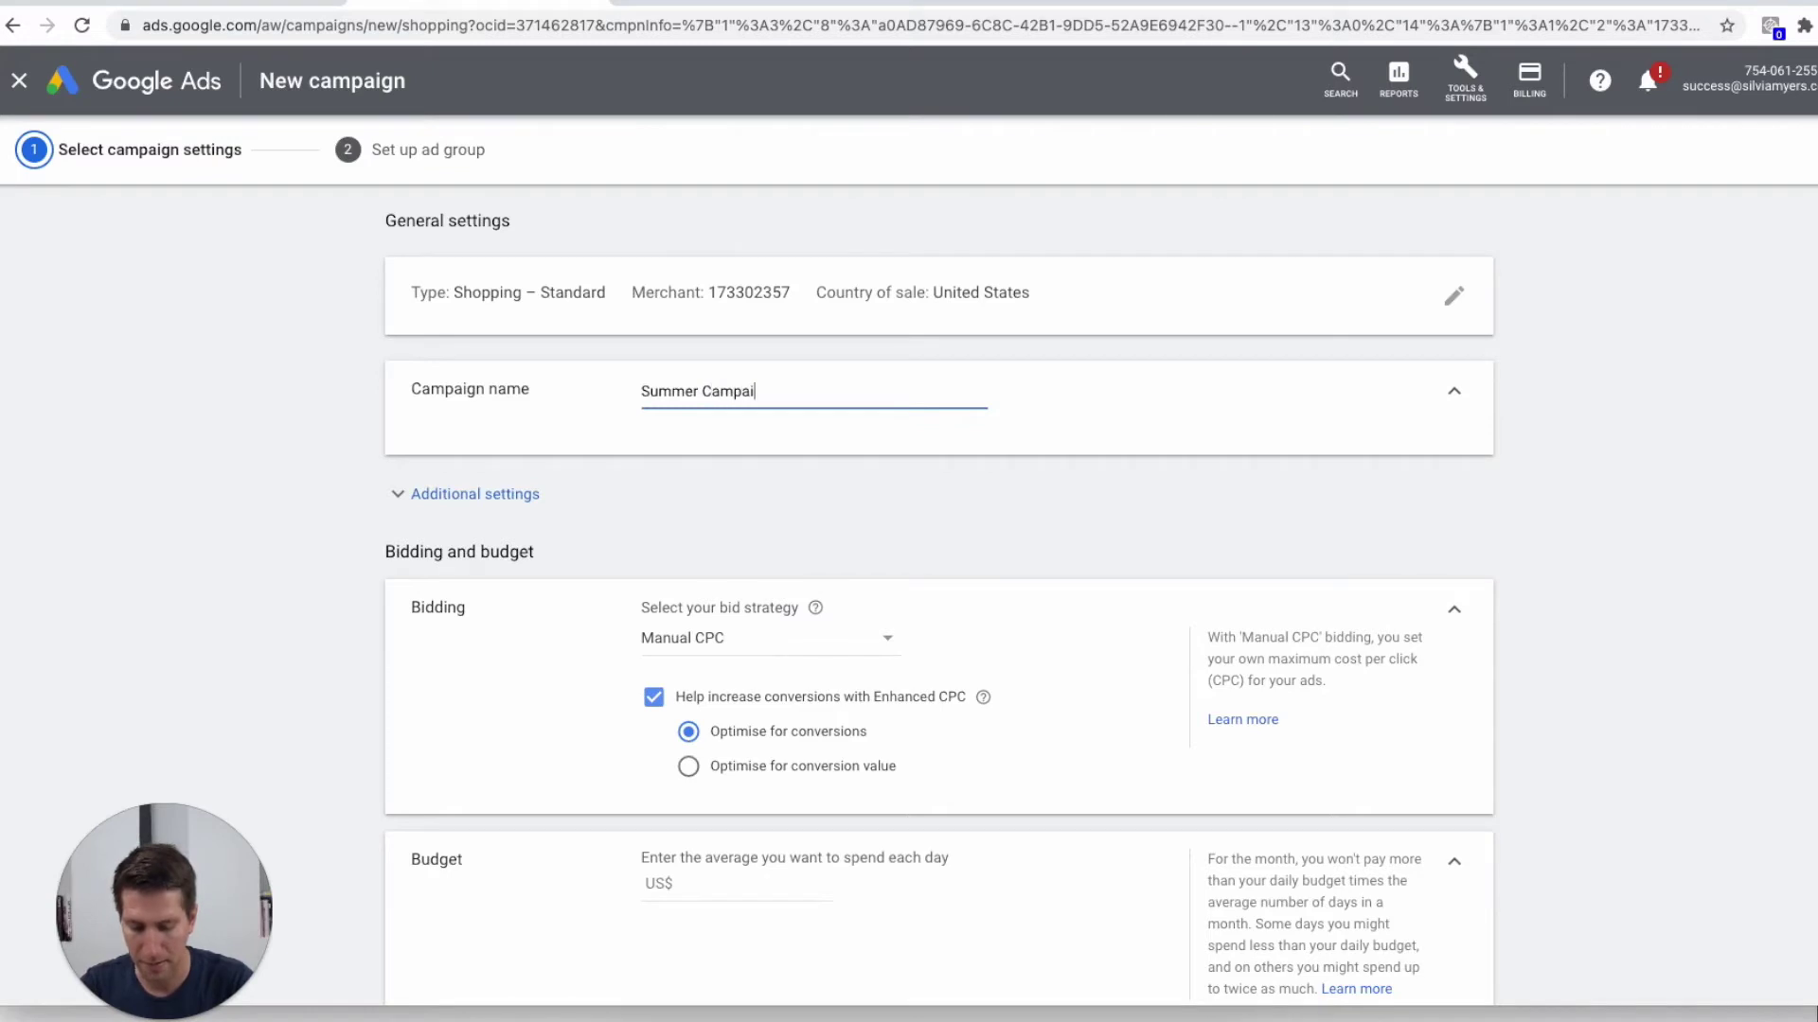
{"action": "type", "text": "gn - Hats"}
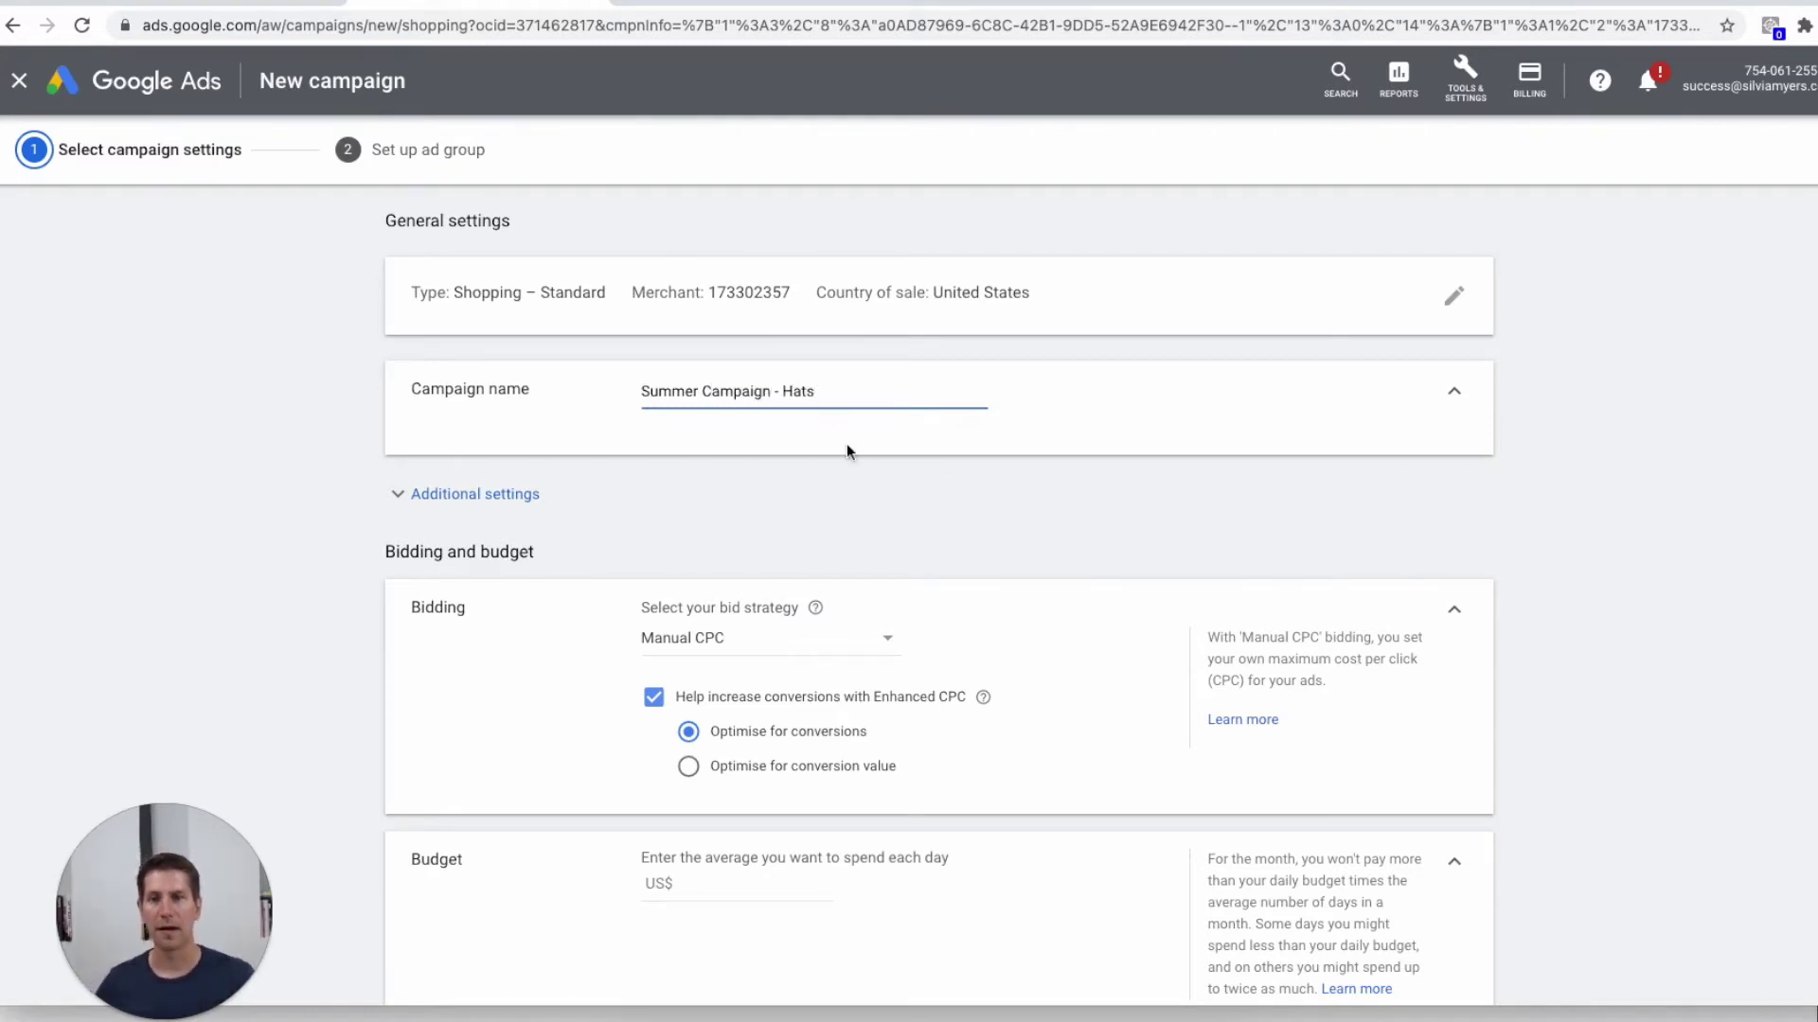
- Set the campaign's bid strategy to Maximise clicks
{"action": "scroll", "coordinate": [836, 417], "scroll_direction": "down", "scroll_amount": 2}
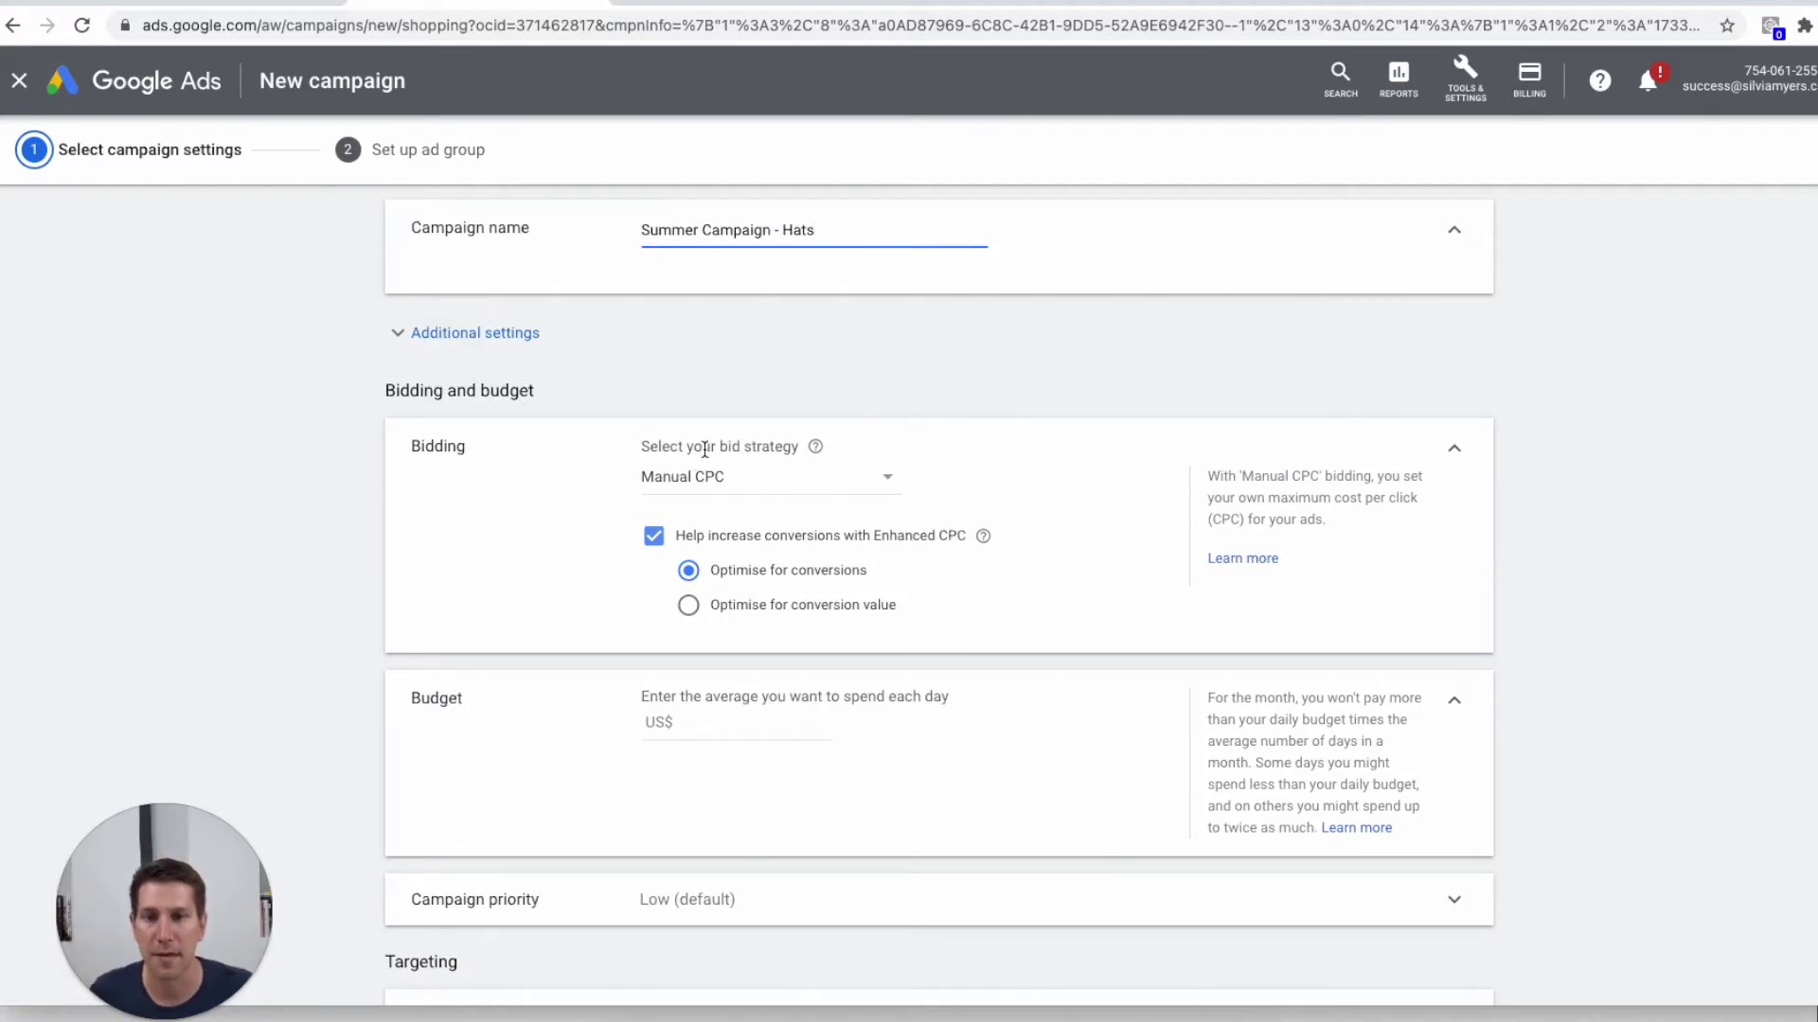
{"action": "left_click", "coordinate": [749, 480]}
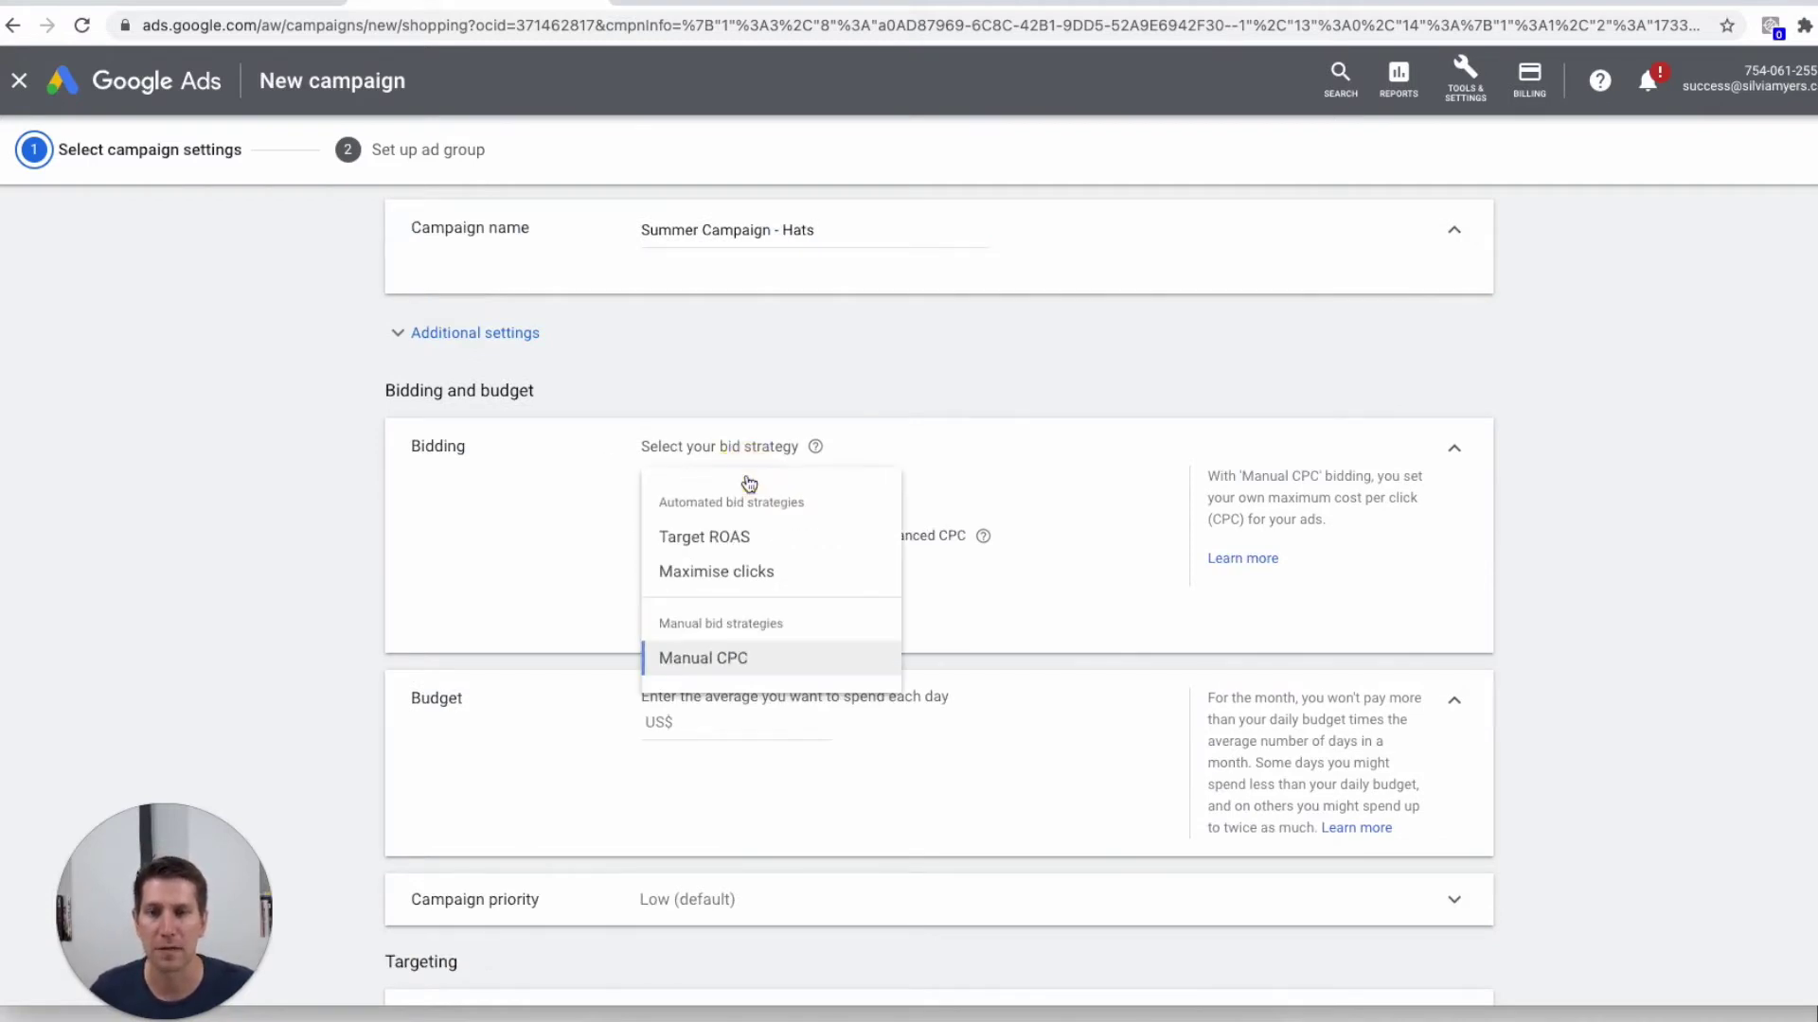
{"action": "left_click", "coordinate": [750, 577]}
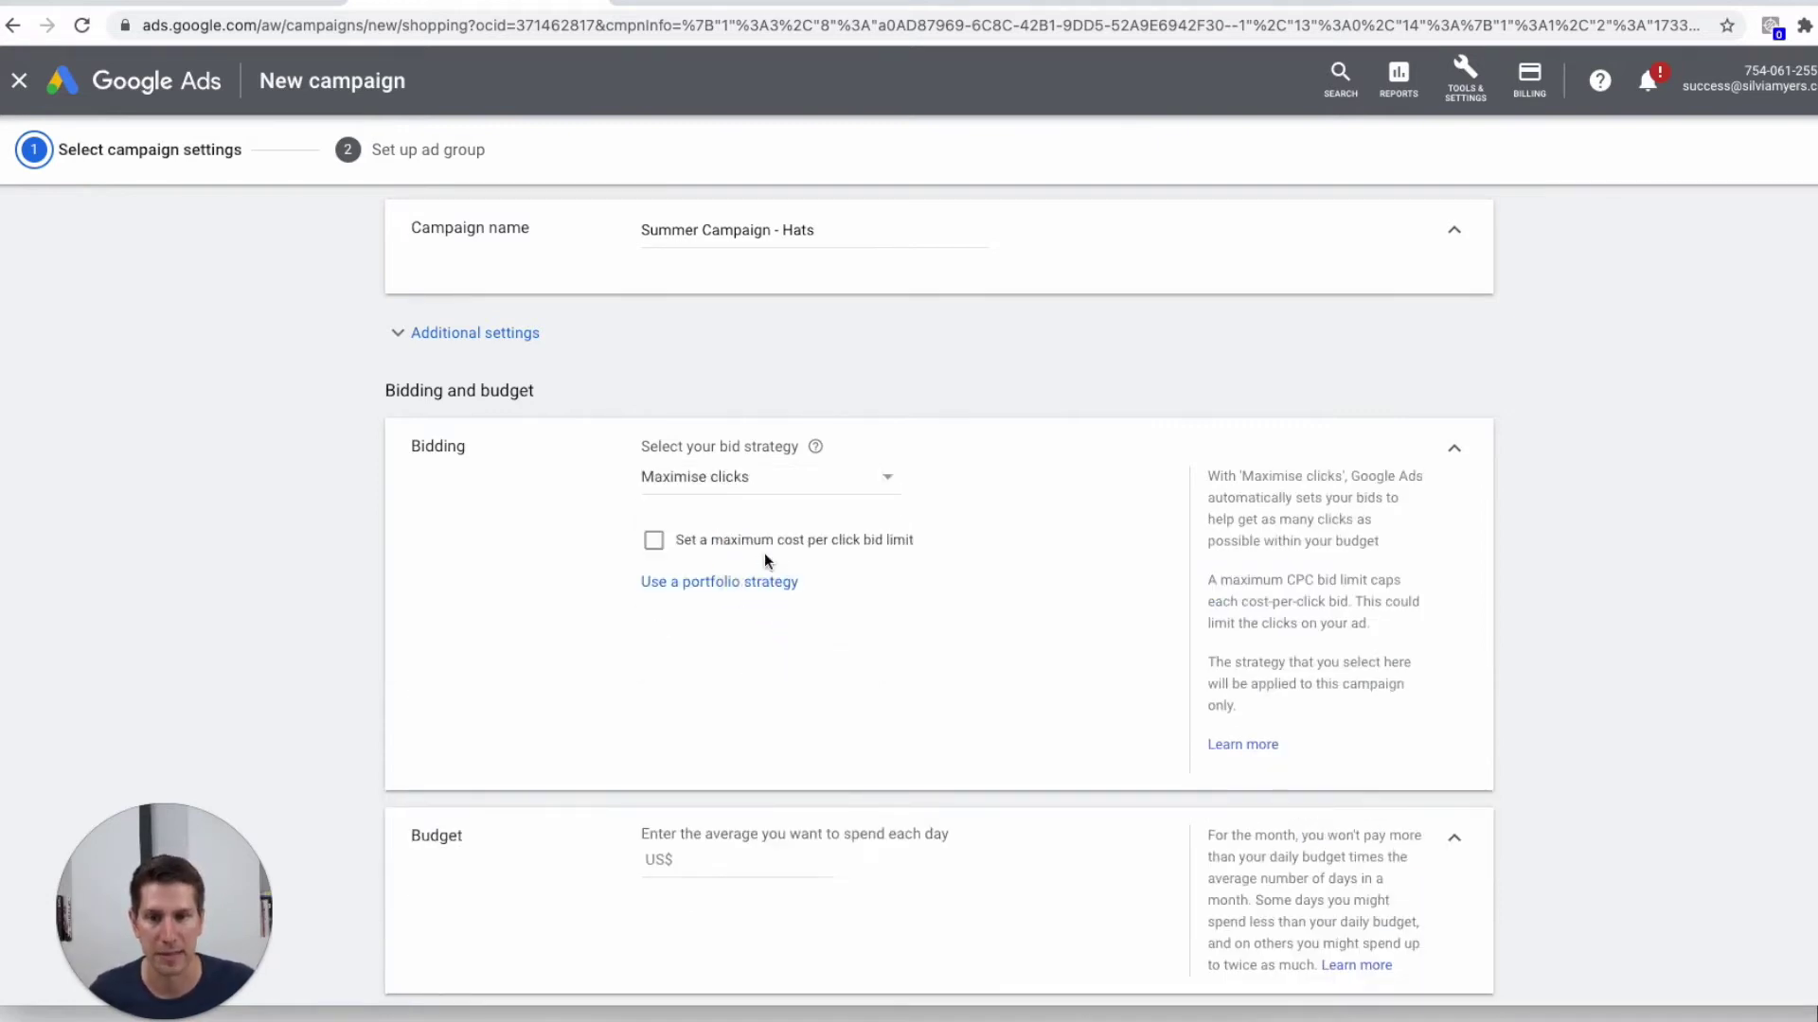
{"action": "scroll", "coordinate": [766, 560], "scroll_direction": "down", "scroll_amount": 1}
{"action": "scroll", "coordinate": [764, 554], "scroll_direction": "down", "scroll_amount": 1}
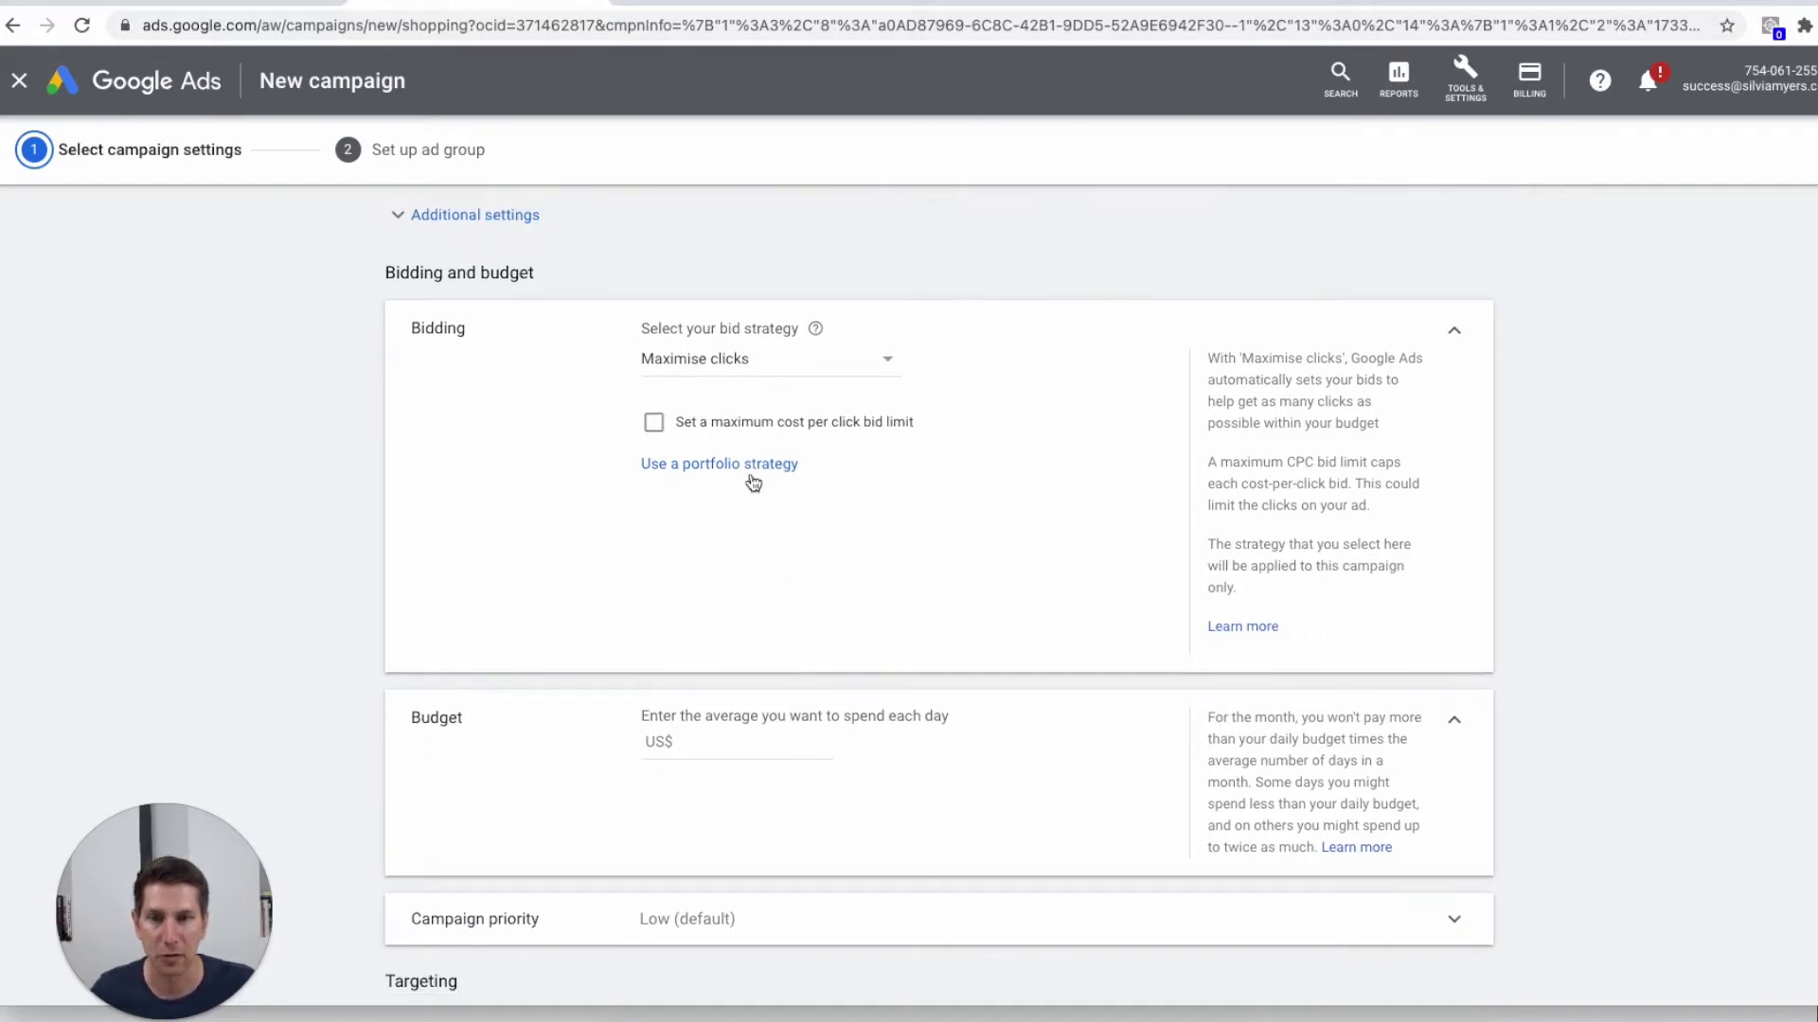
{"action": "scroll", "coordinate": [786, 417], "scroll_direction": "down", "scroll_amount": 1}
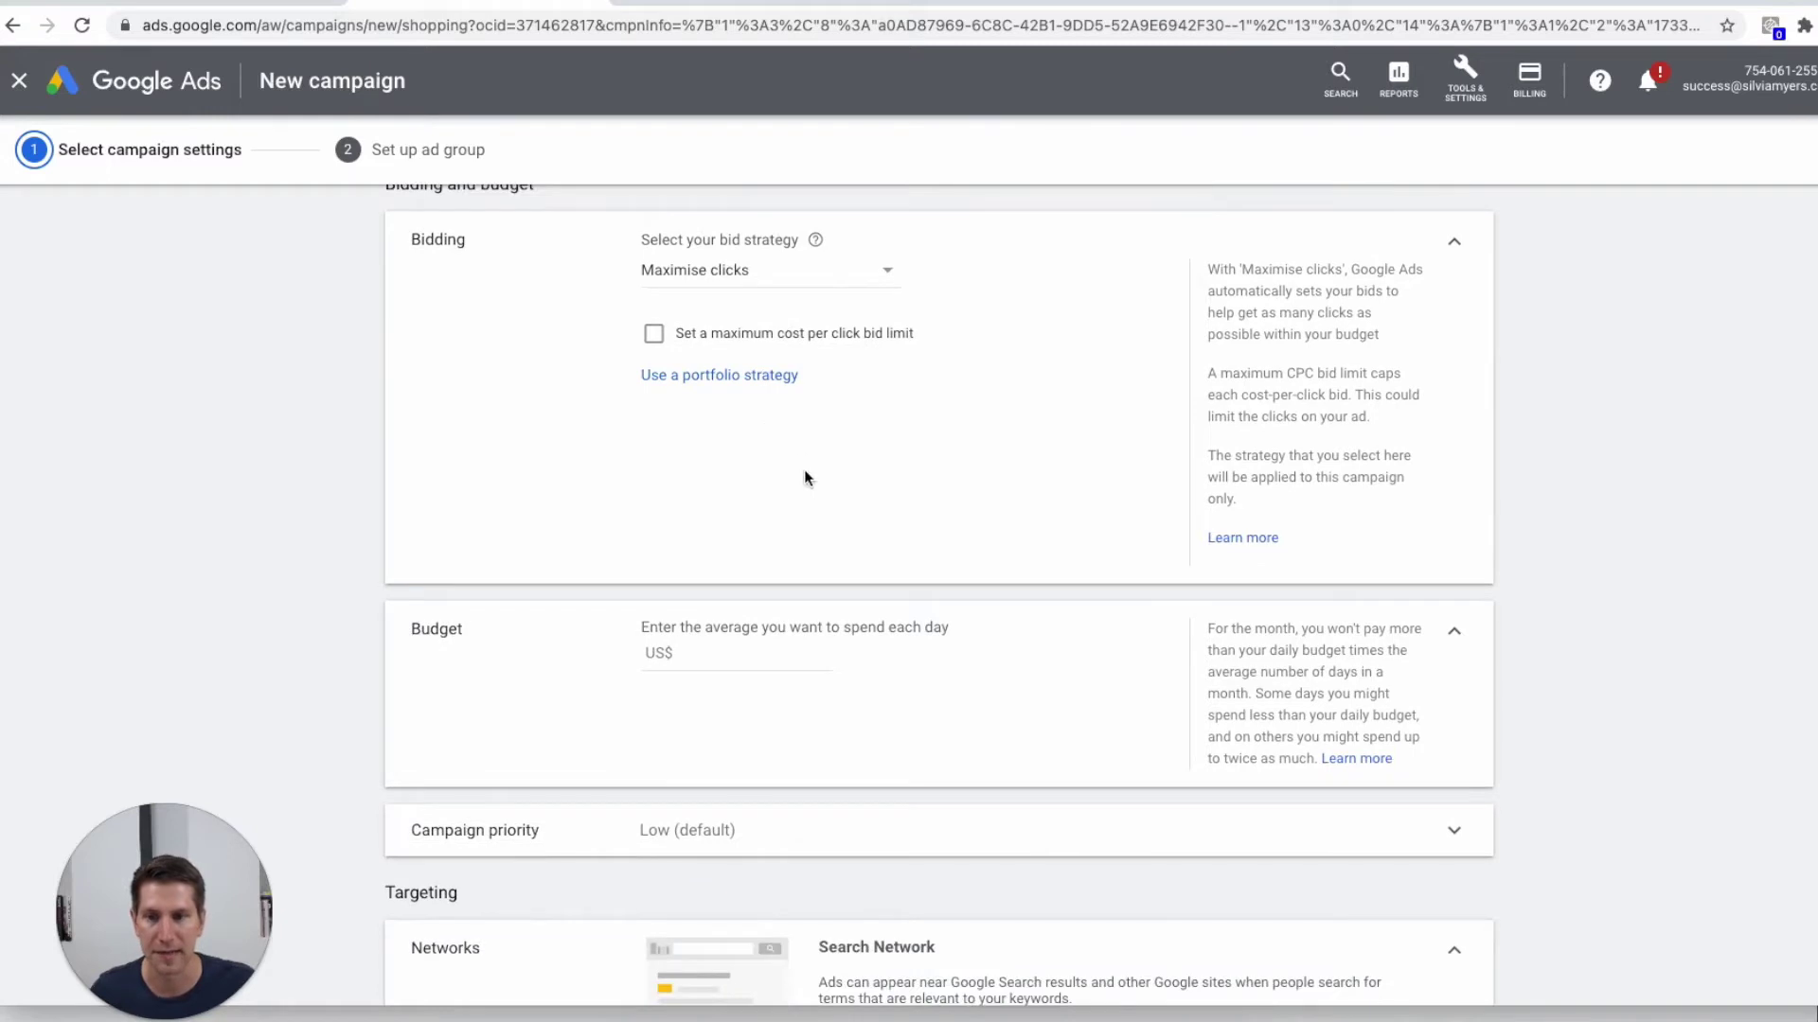
{"action": "left_click", "coordinate": [703, 646]}
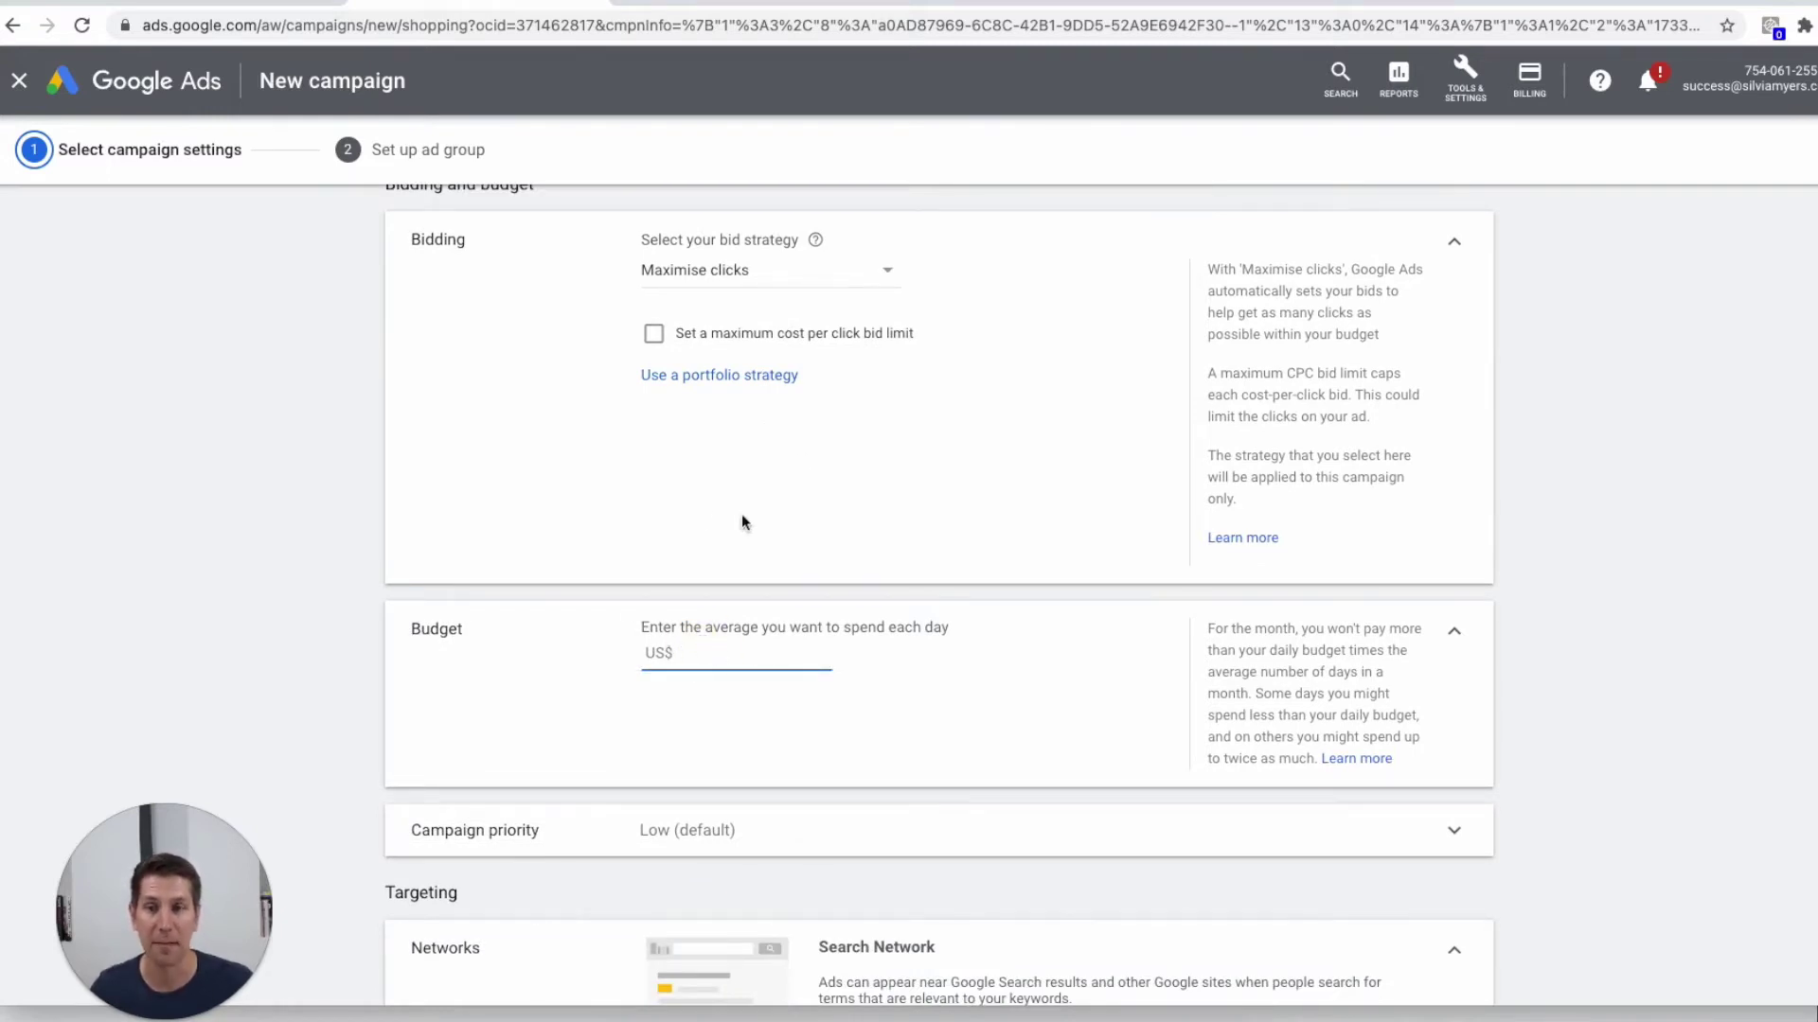
- Add "Test" at the start of the campaign name so it reads "Test Summer Campaign - Hats"
{"action": "scroll", "coordinate": [741, 514], "scroll_direction": "up", "scroll_amount": 4}
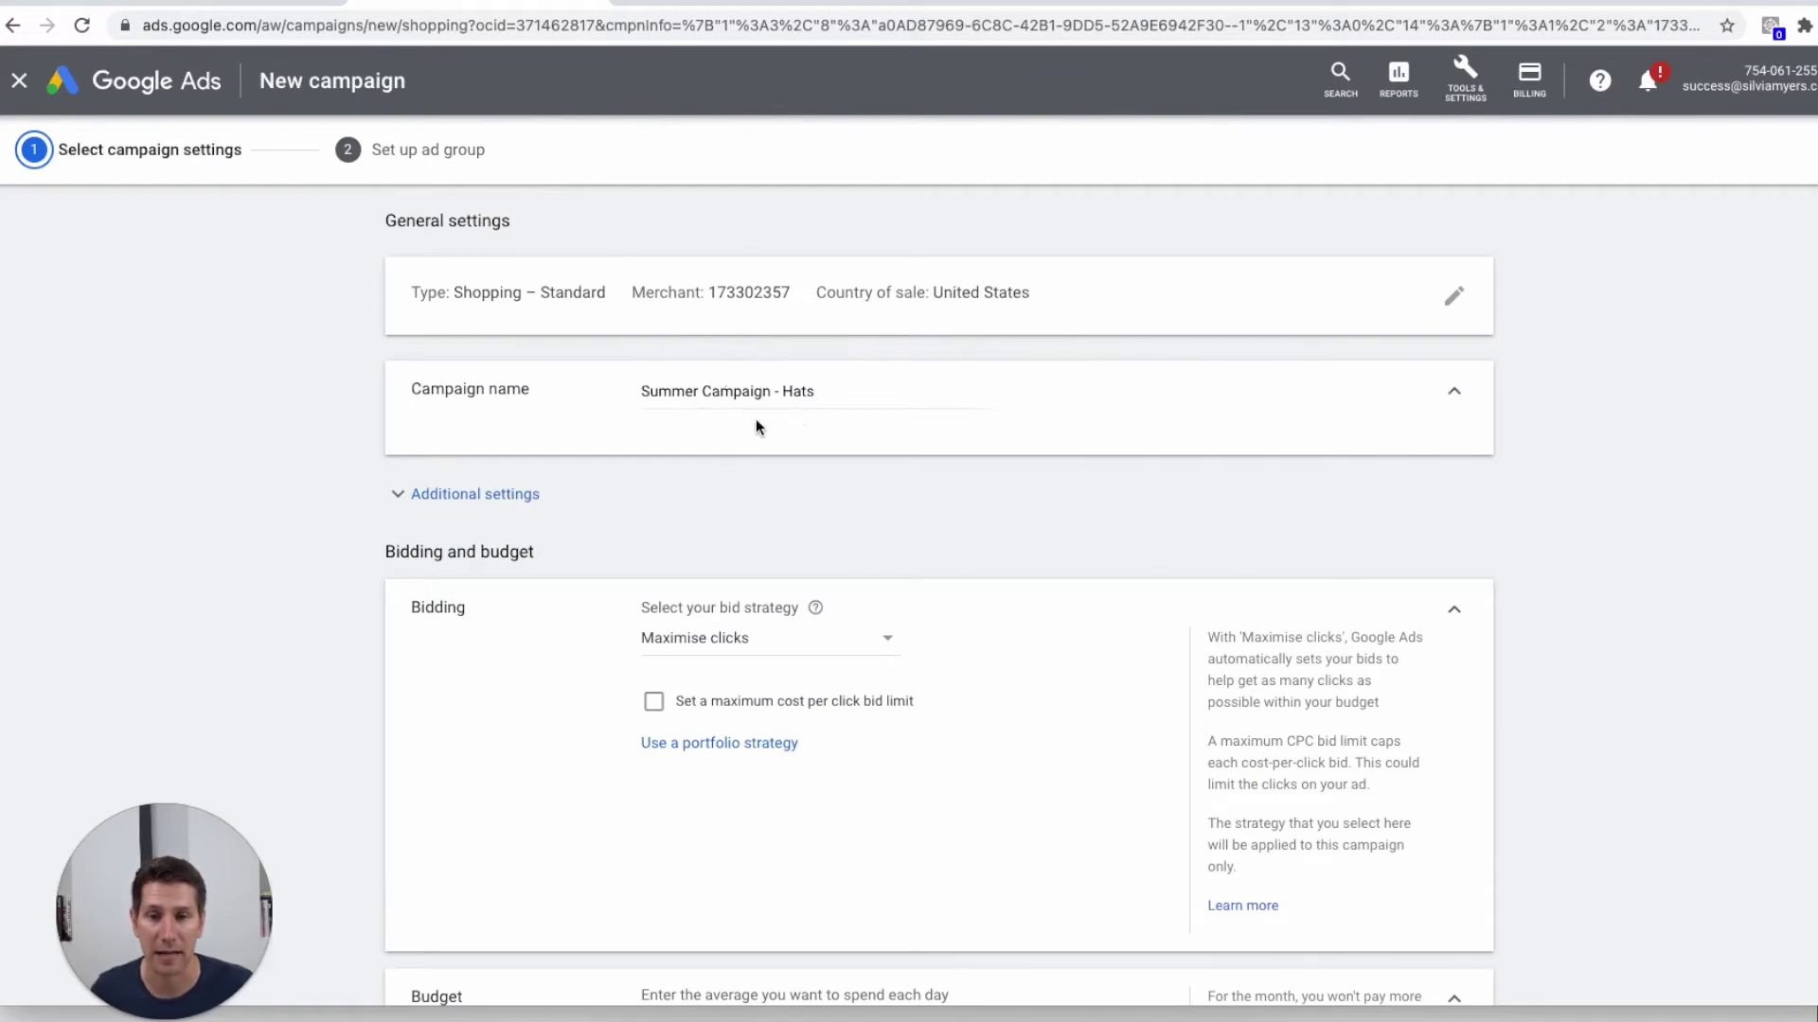
{"action": "scroll", "coordinate": [755, 426], "scroll_direction": "down", "scroll_amount": 5}
{"action": "scroll", "coordinate": [680, 577], "scroll_direction": "up", "scroll_amount": 5}
{"action": "left_click", "coordinate": [658, 413]}
{"action": "type", "text": "Test"}
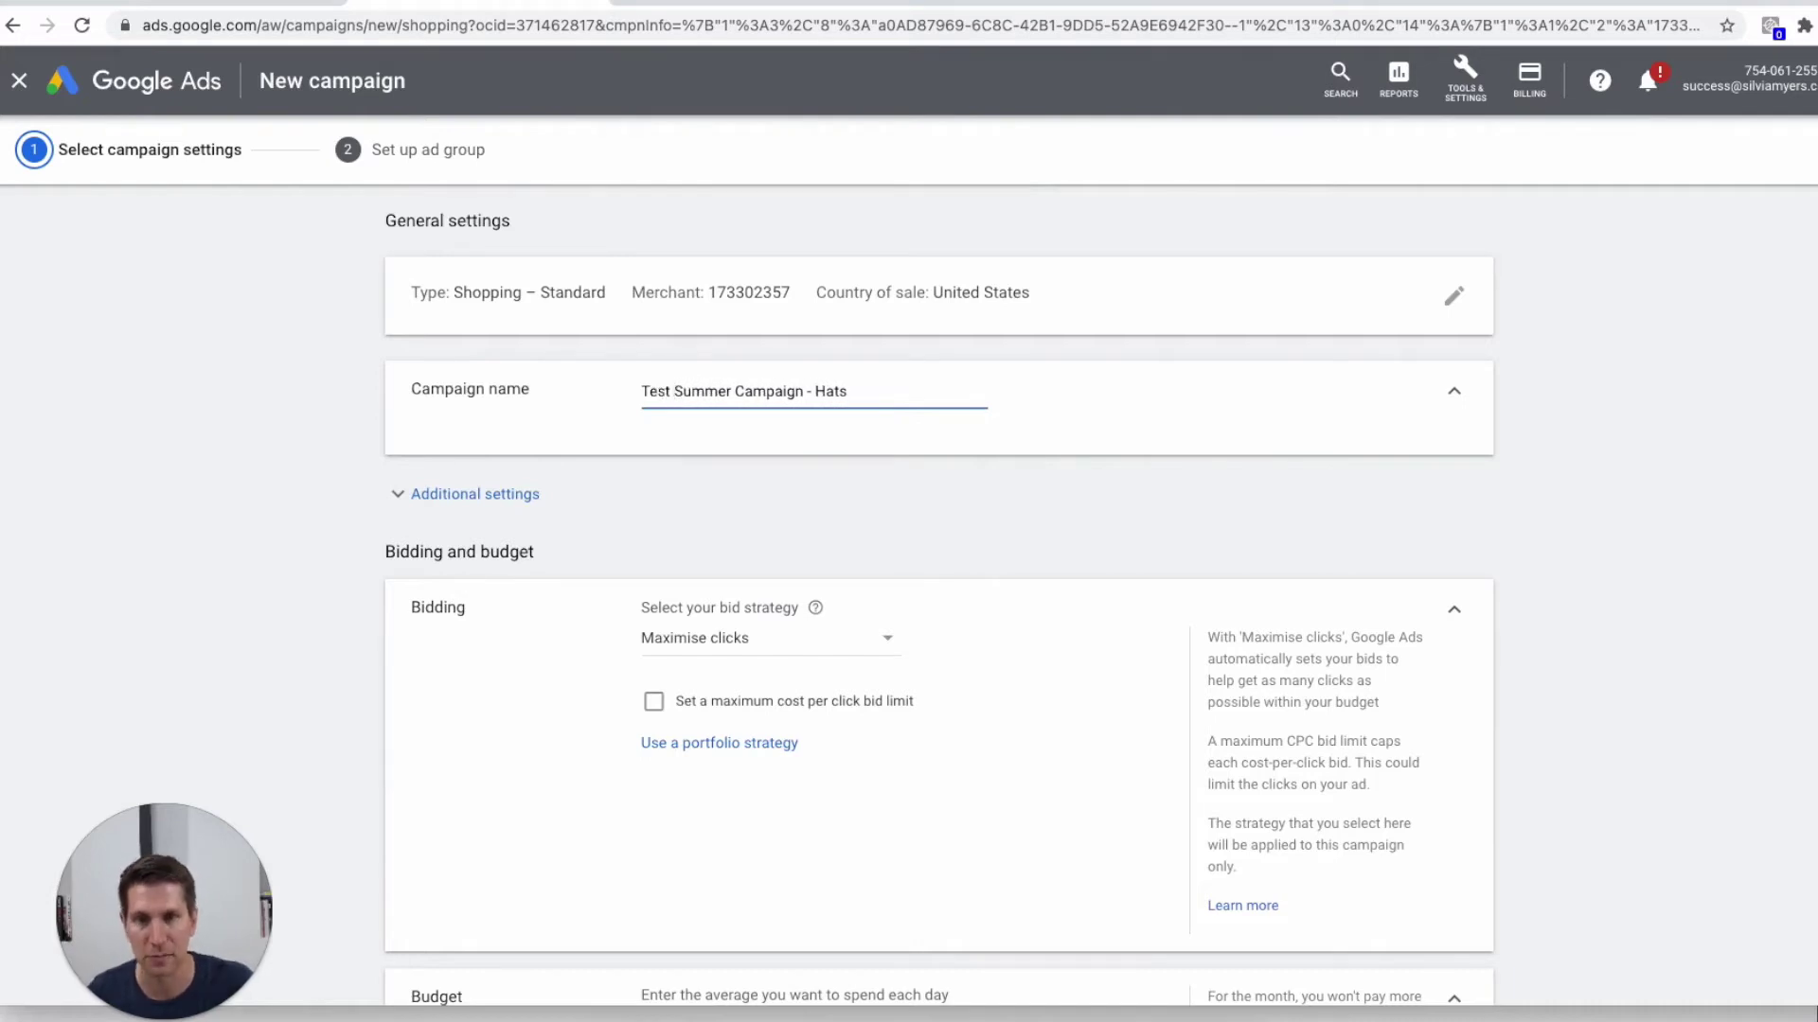
- Set the campaign's average daily budget to US$1
{"action": "scroll", "coordinate": [1467, 591], "scroll_direction": "down", "scroll_amount": 5}
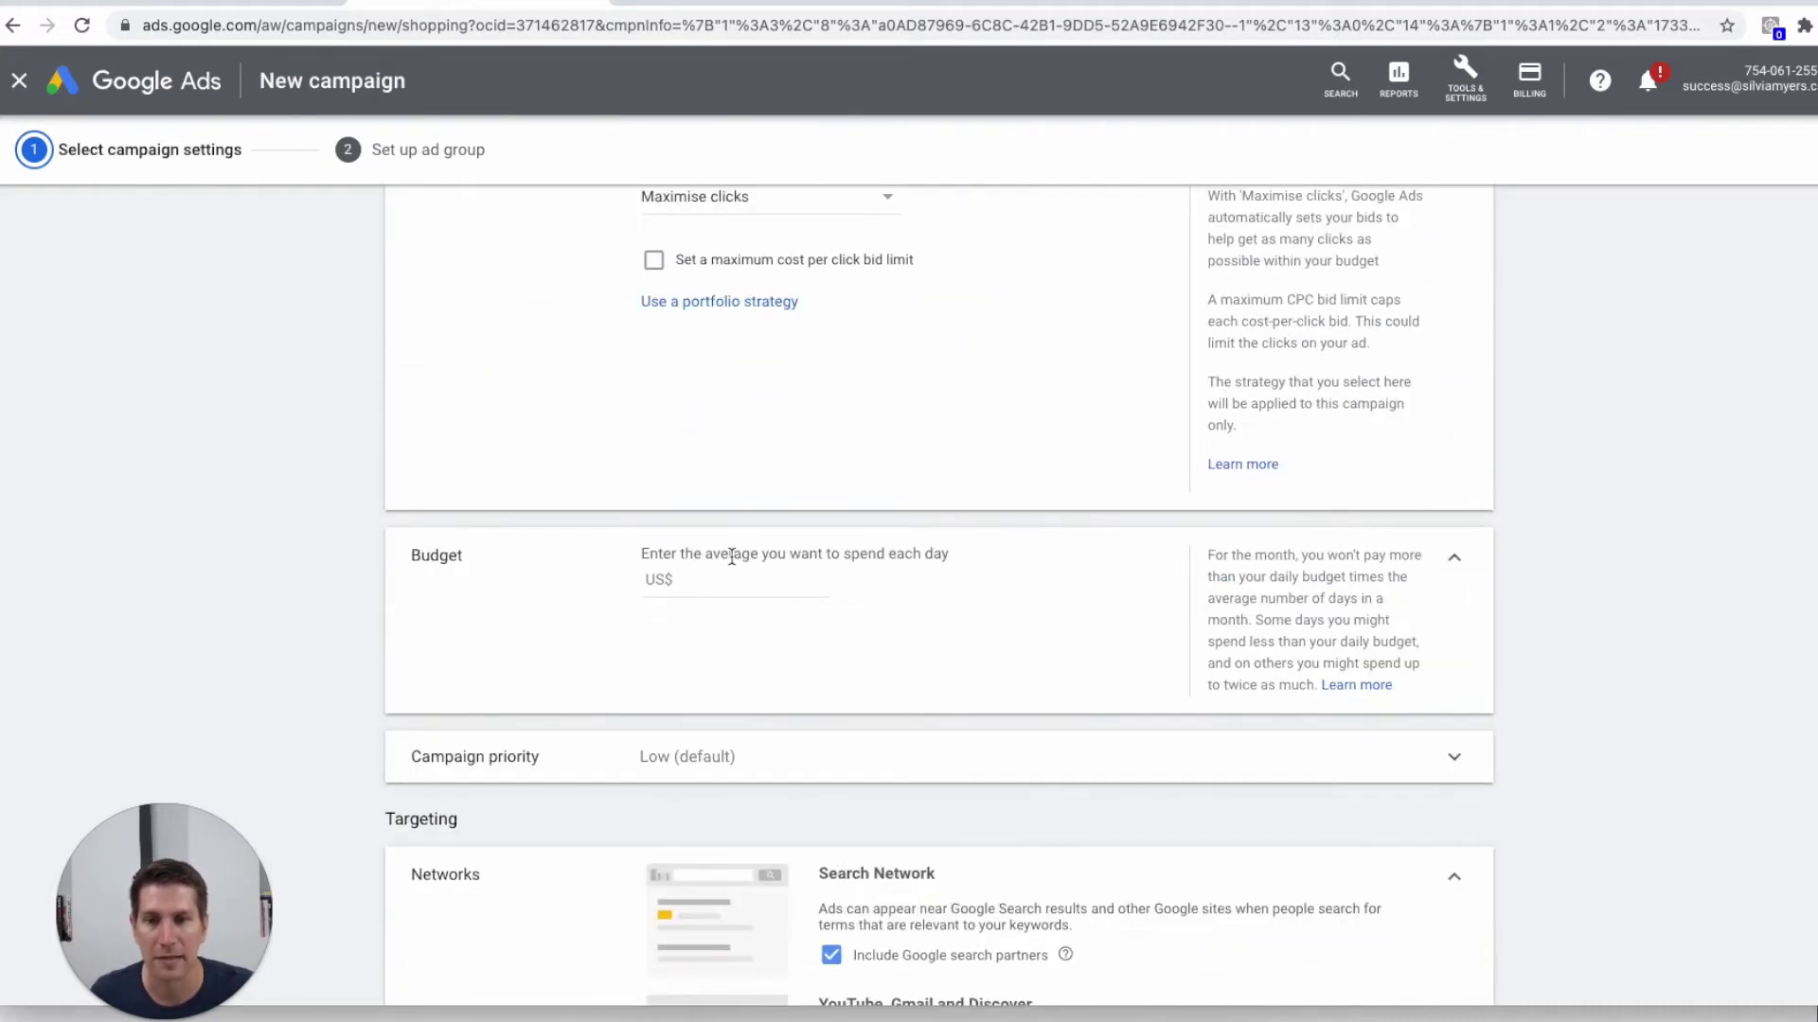
{"action": "left_click", "coordinate": [663, 580]}
{"action": "type", "text": "10"}
{"action": "double_click", "coordinate": [739, 584]}
{"action": "type", "text": "1"}
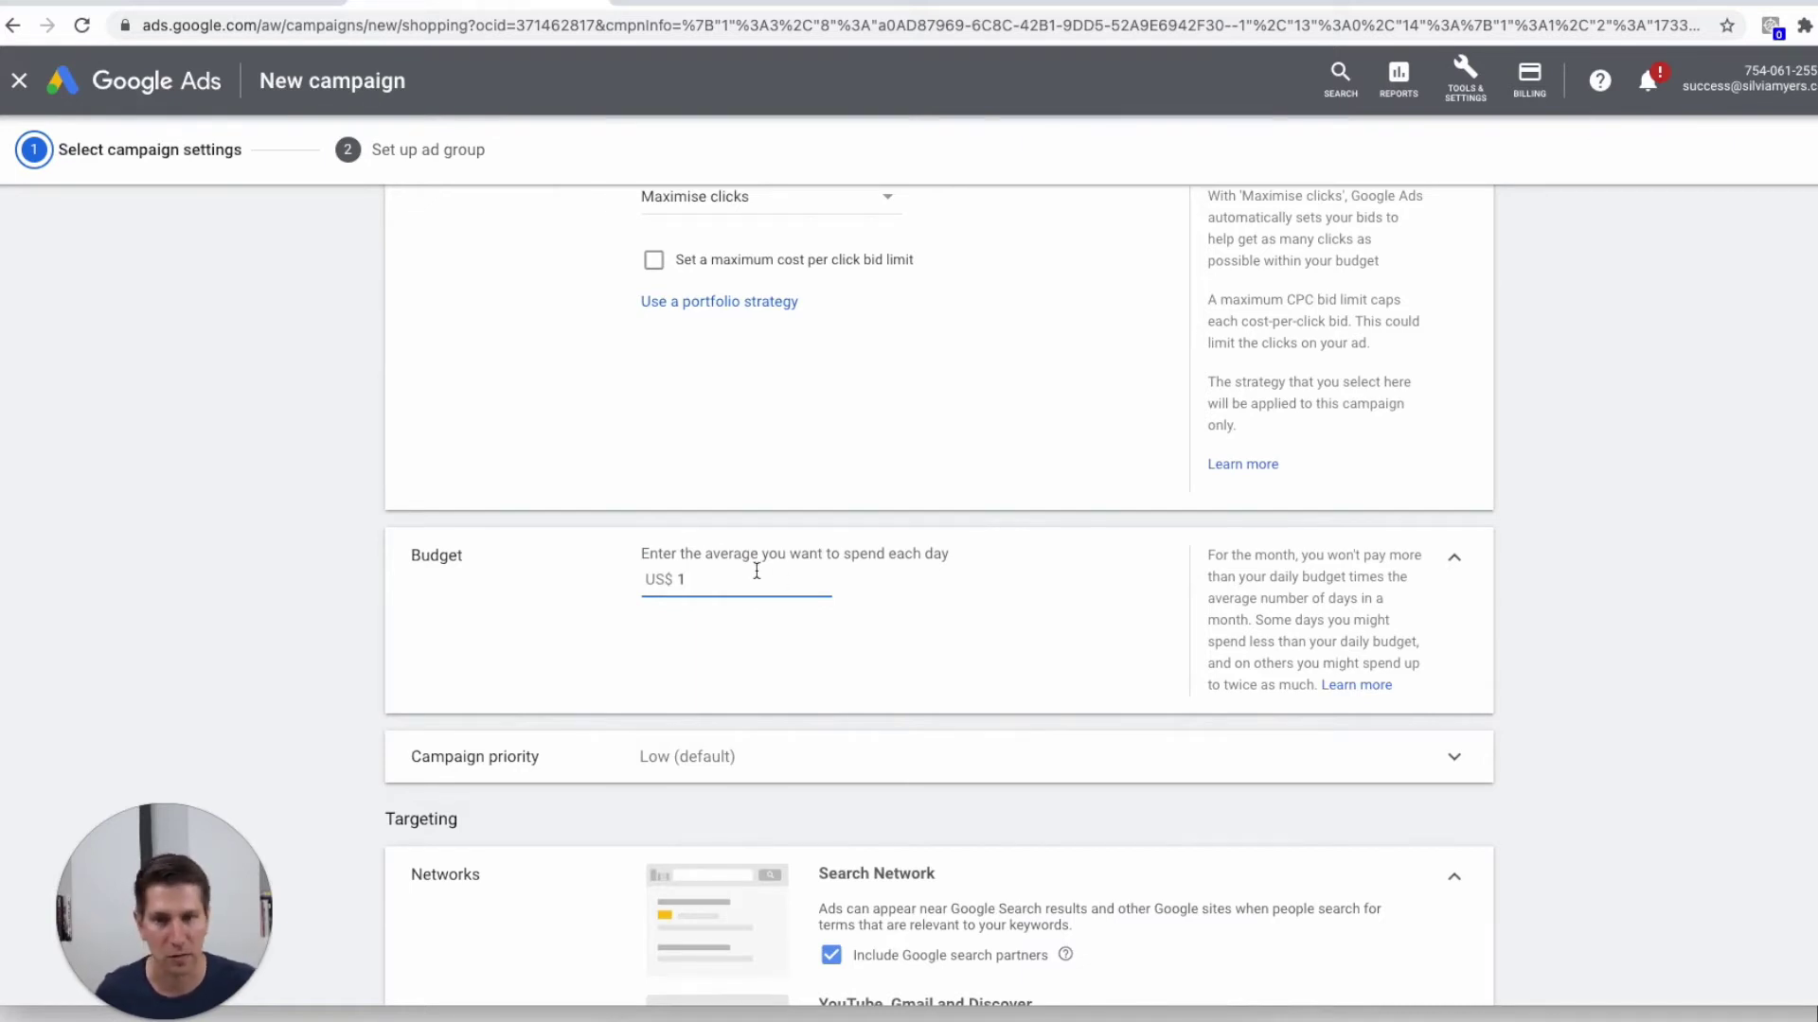
- Exclude Google search partners and the YouTube, Gmail and Discover placements from the campaign's networks
{"action": "scroll", "coordinate": [852, 579], "scroll_direction": "down", "scroll_amount": 3}
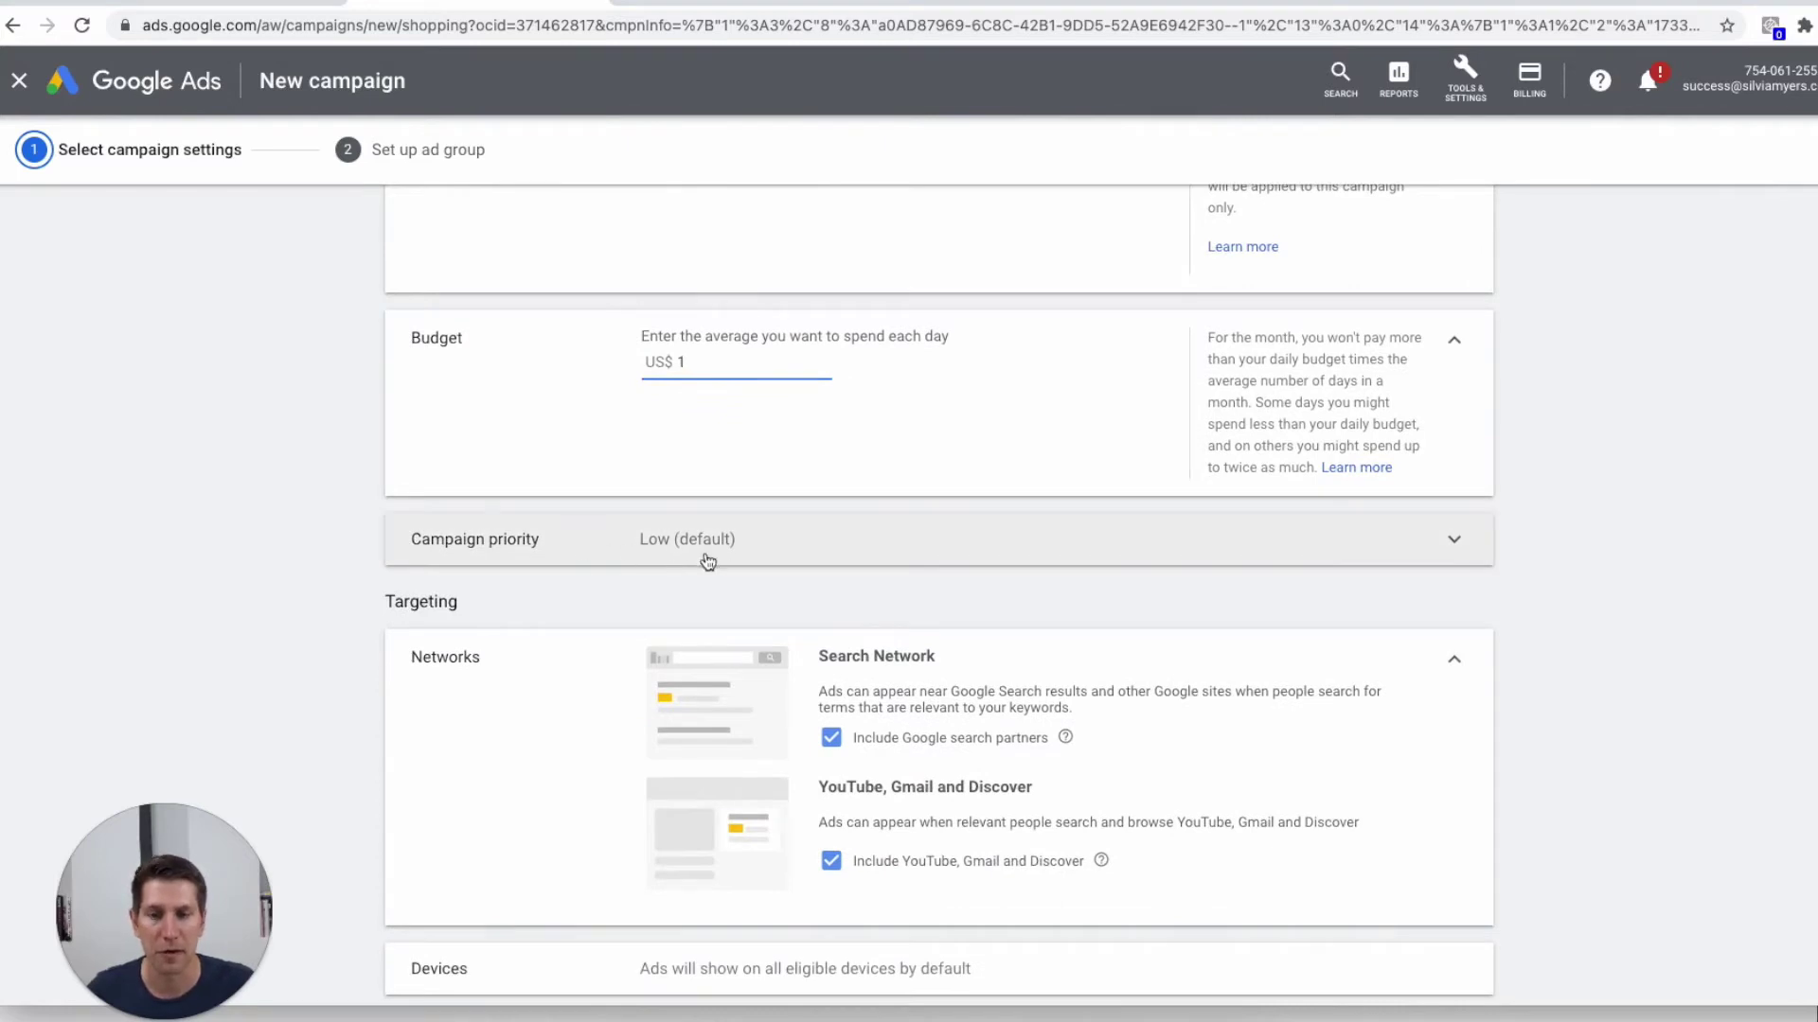
{"action": "scroll", "coordinate": [752, 558], "scroll_direction": "down", "scroll_amount": 1}
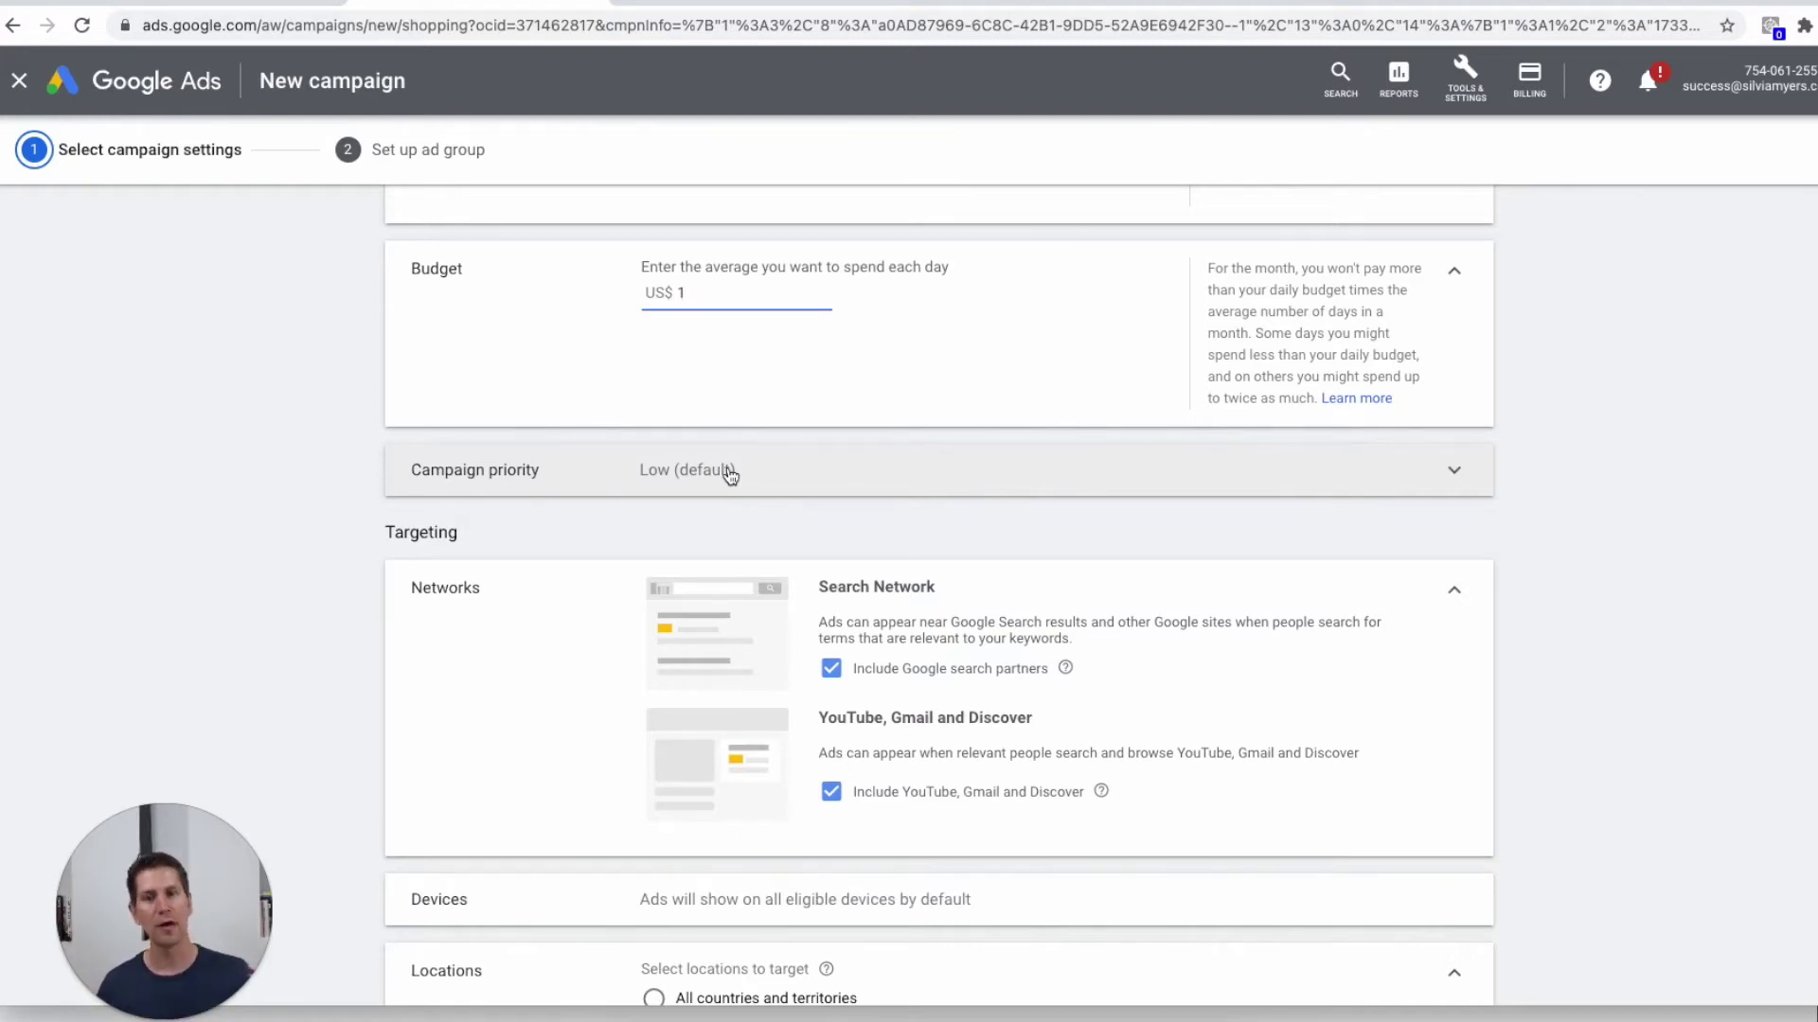
{"action": "scroll", "coordinate": [741, 527], "scroll_direction": "down", "scroll_amount": 2}
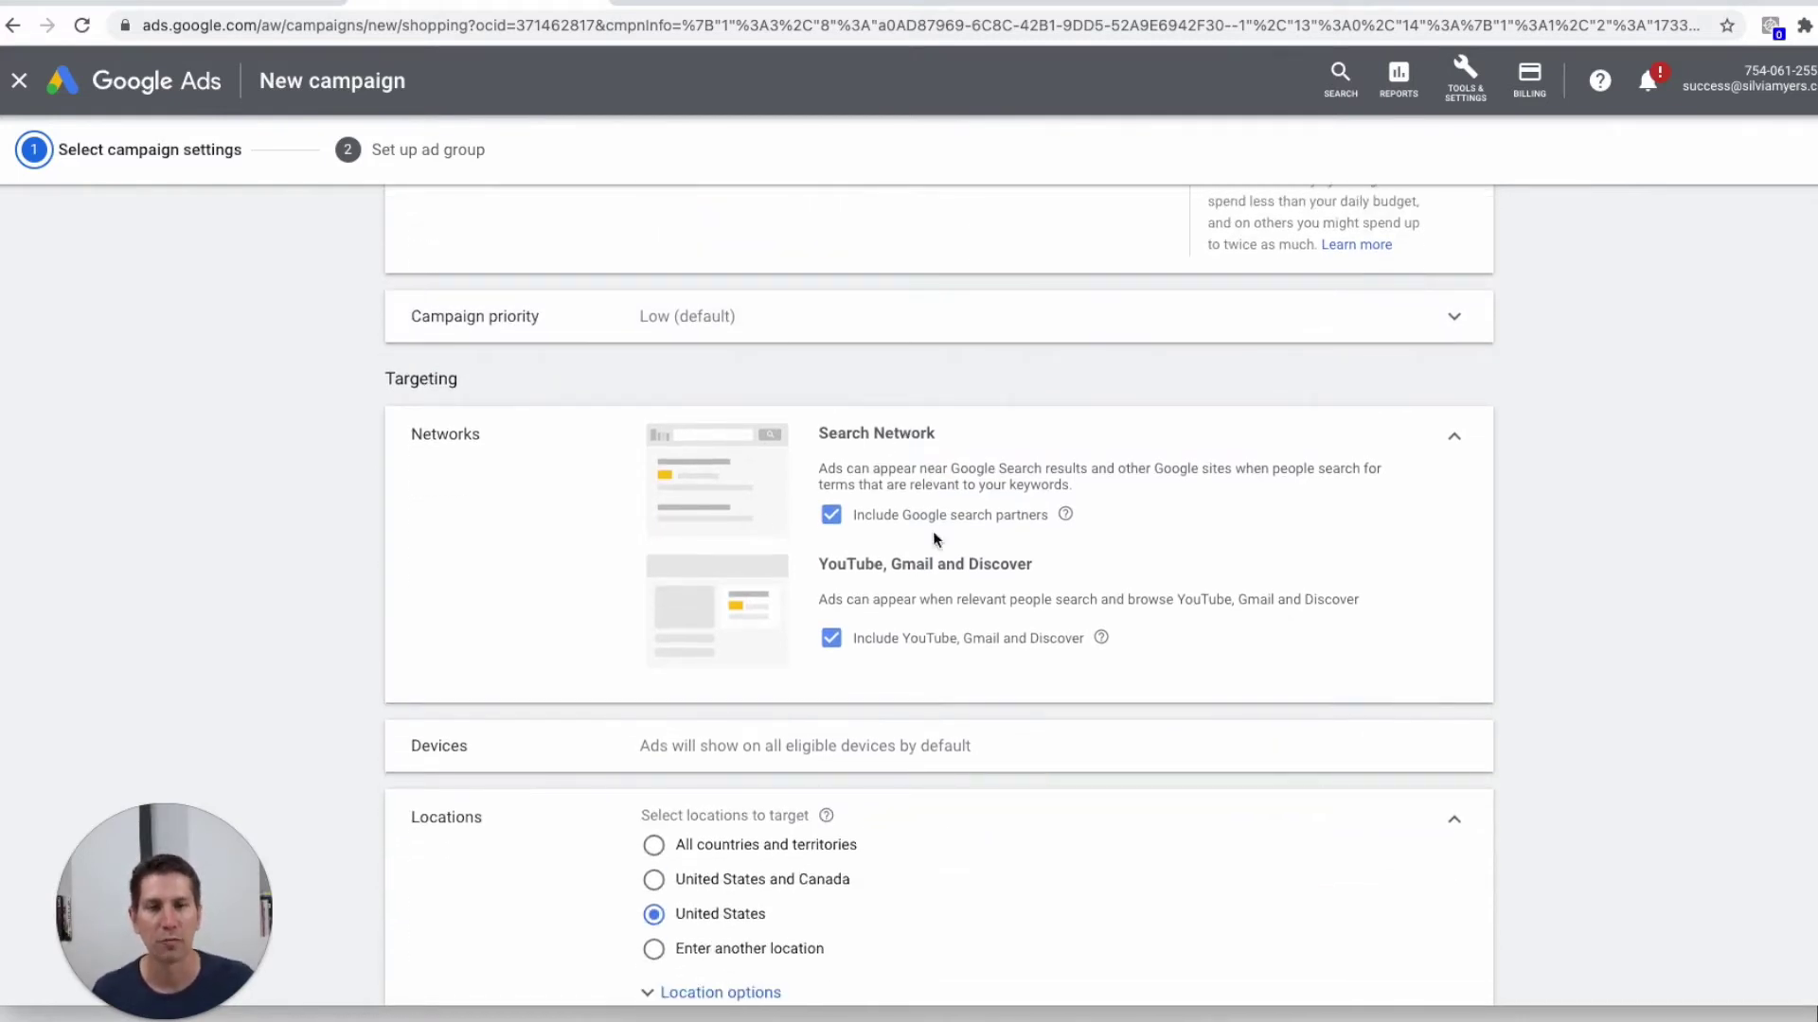
{"action": "left_click", "coordinate": [831, 515]}
{"action": "left_click", "coordinate": [832, 655]}
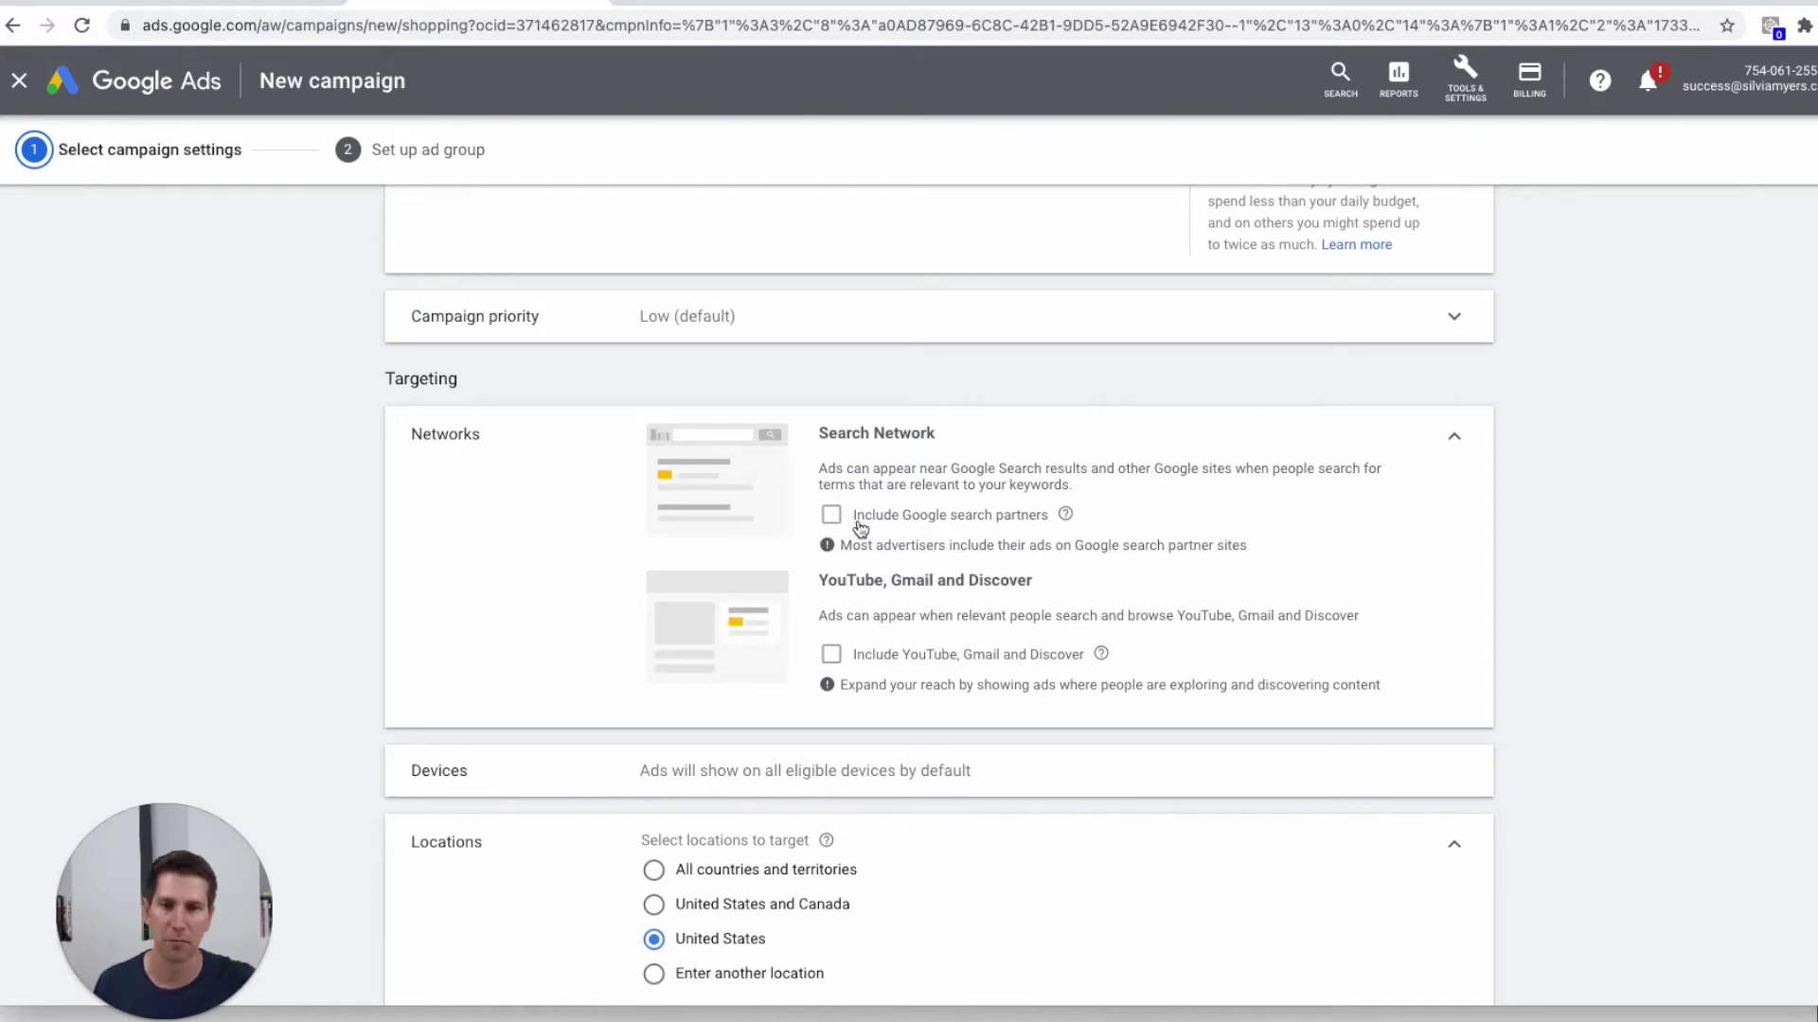
- Target the campaign's locations to United States and Canada
{"action": "scroll", "coordinate": [878, 566], "scroll_direction": "down", "scroll_amount": 2}
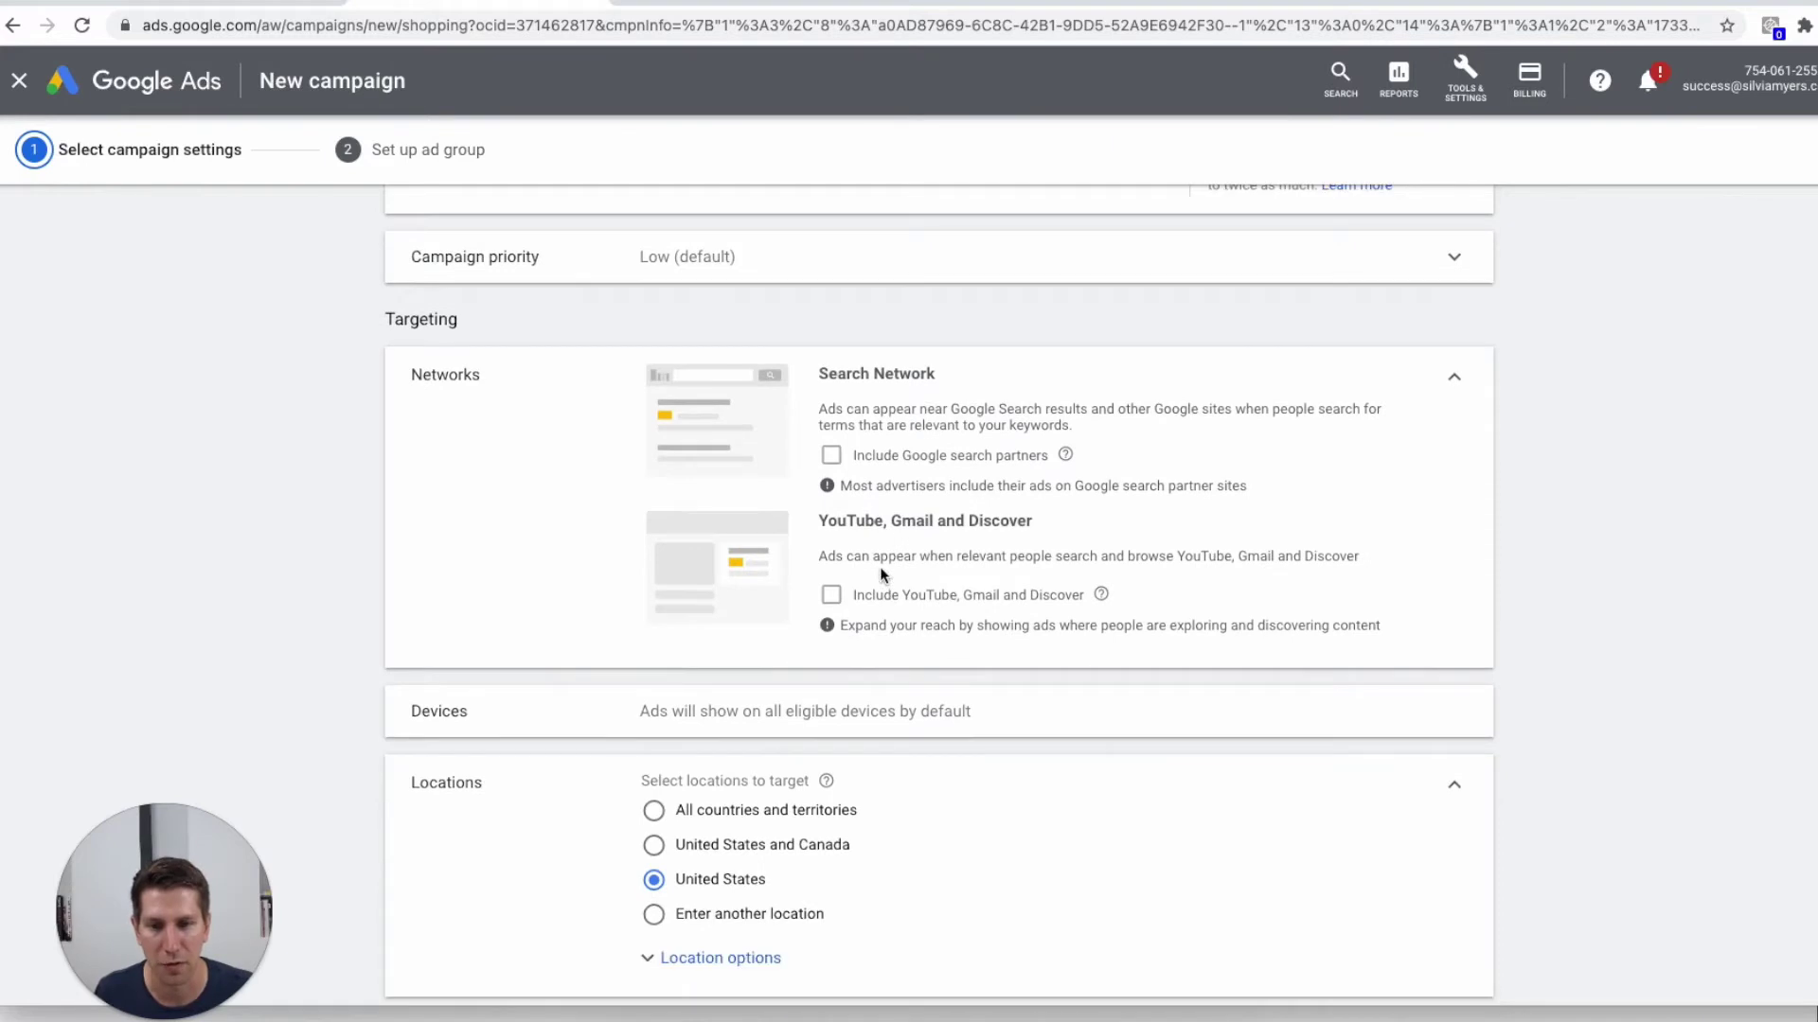
{"action": "scroll", "coordinate": [880, 575], "scroll_direction": "down", "scroll_amount": 1}
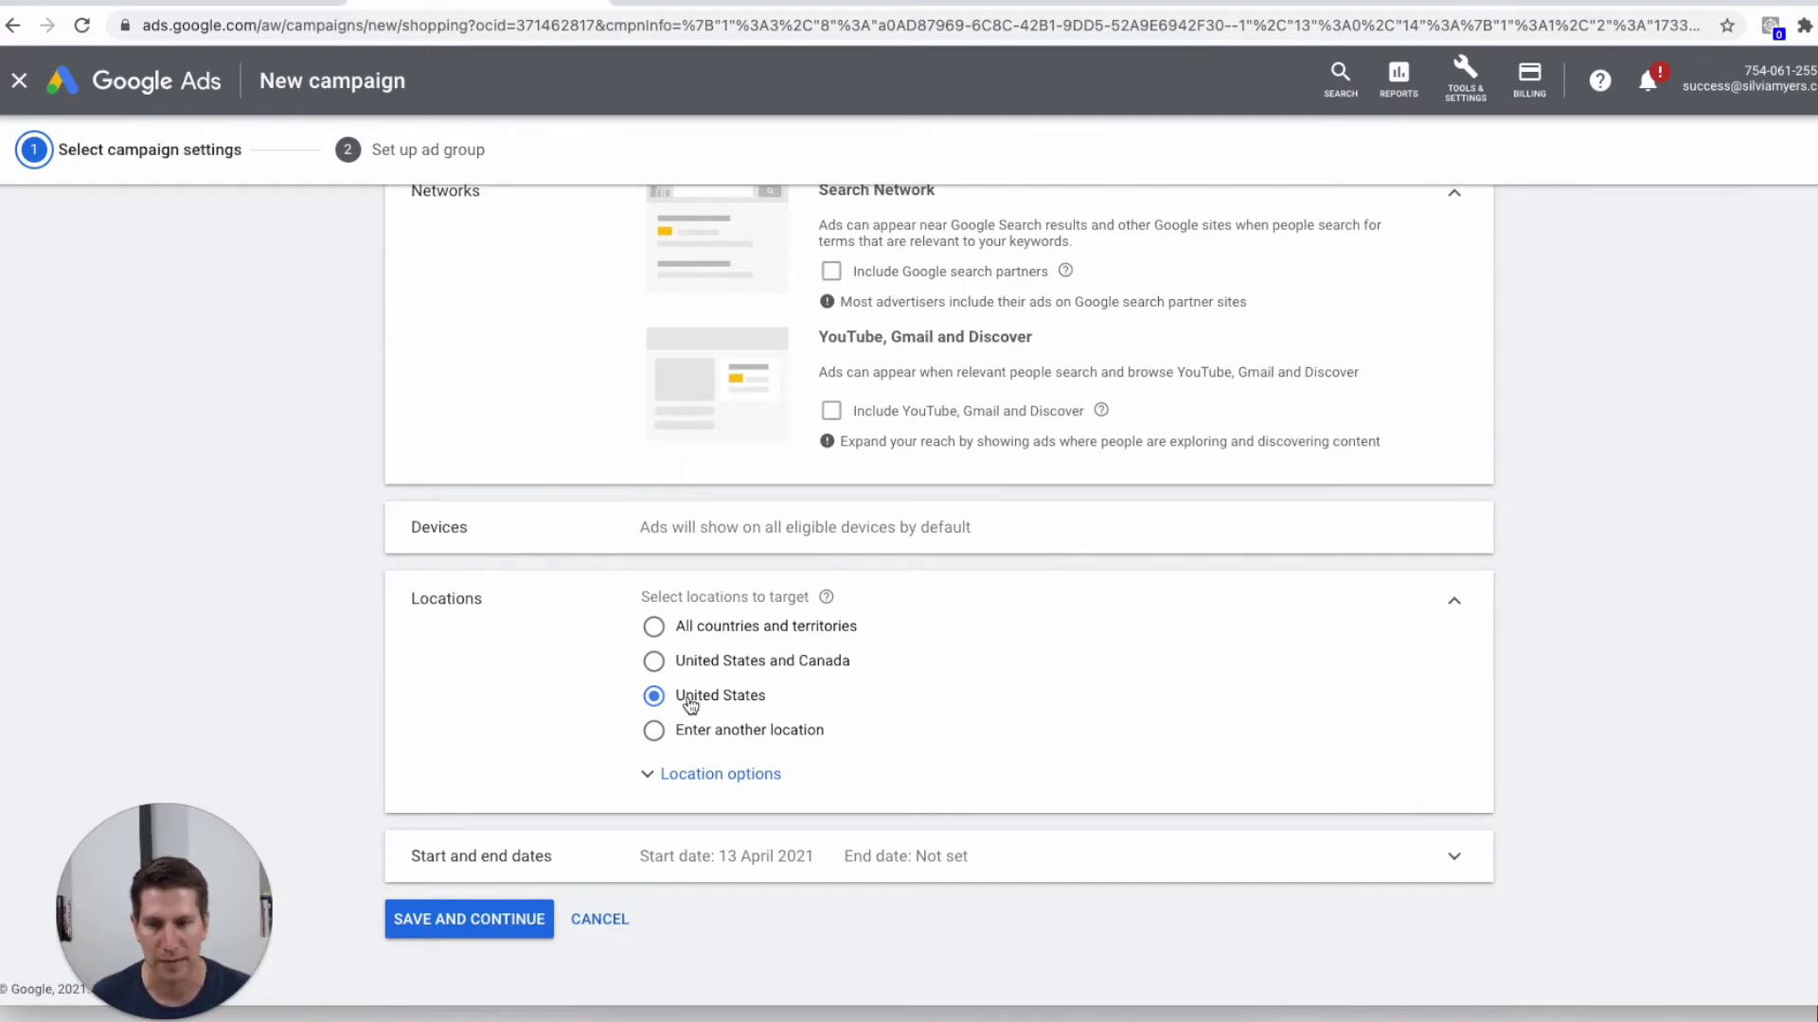
{"action": "left_click", "coordinate": [721, 663]}
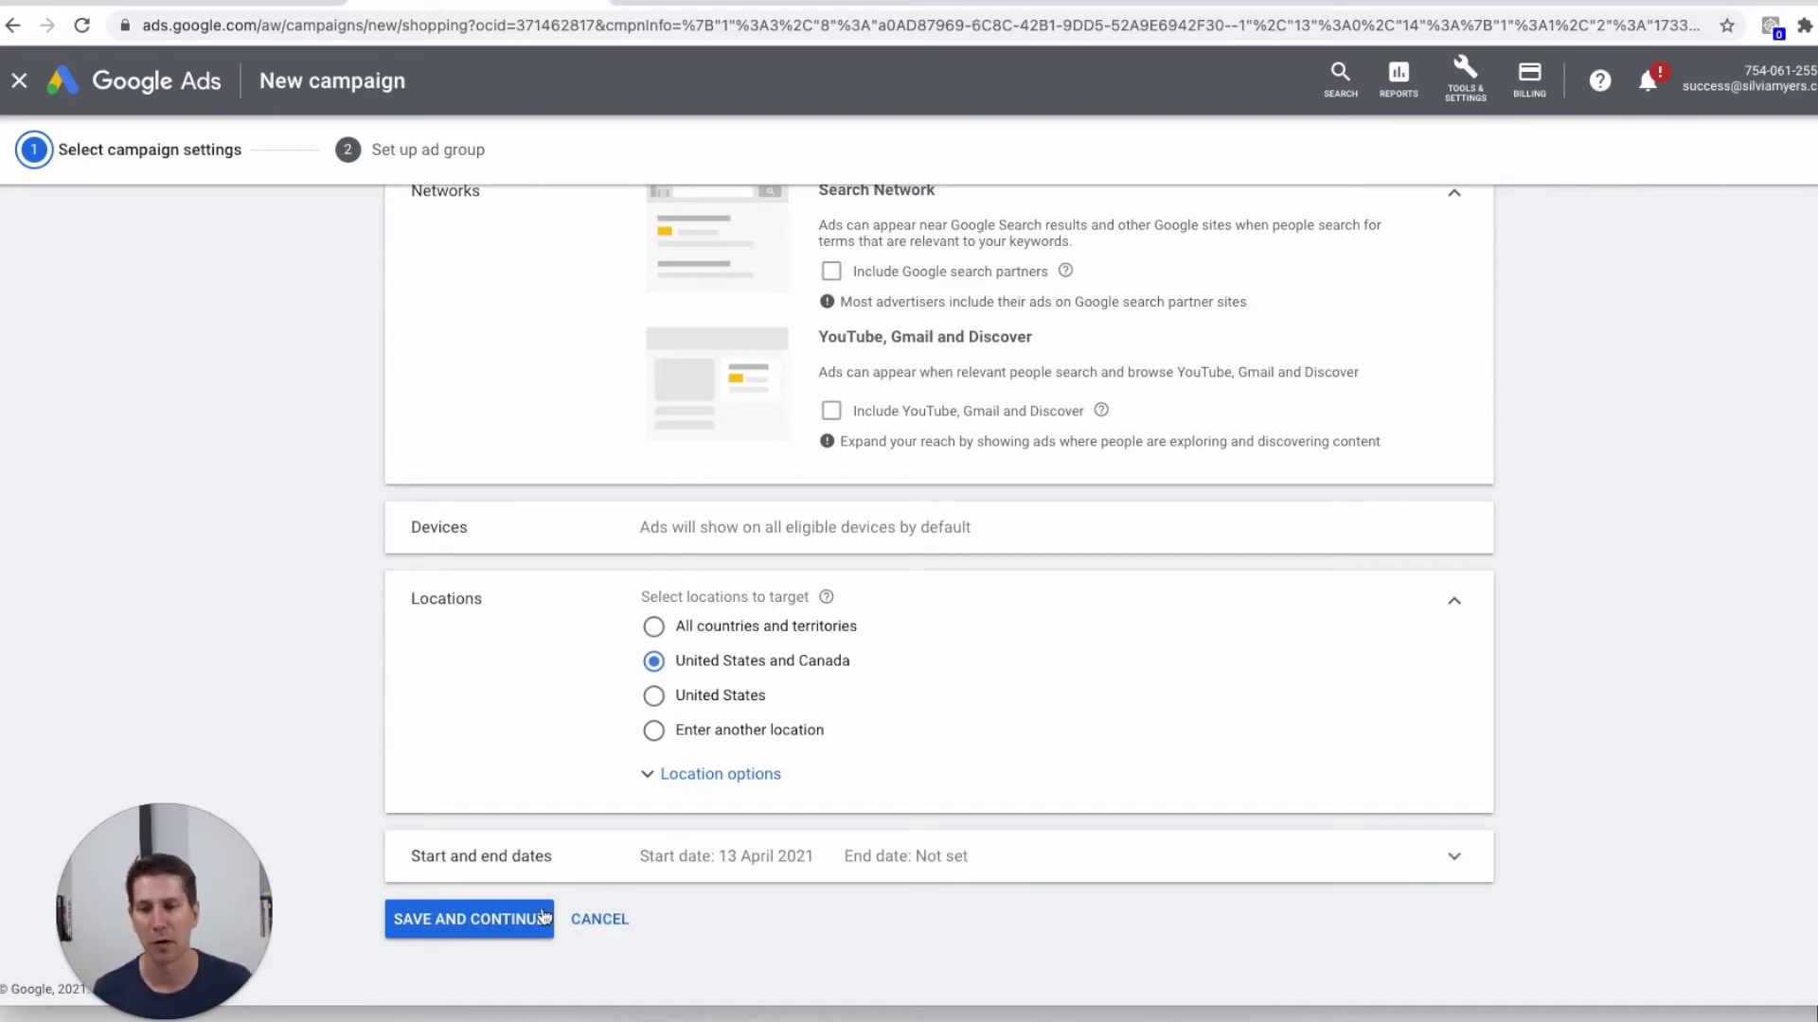
- Save the campaign settings and create a Product Shopping ad group named "Hats Ad Group - Test Ad Group"
{"action": "left_click", "coordinate": [511, 923]}
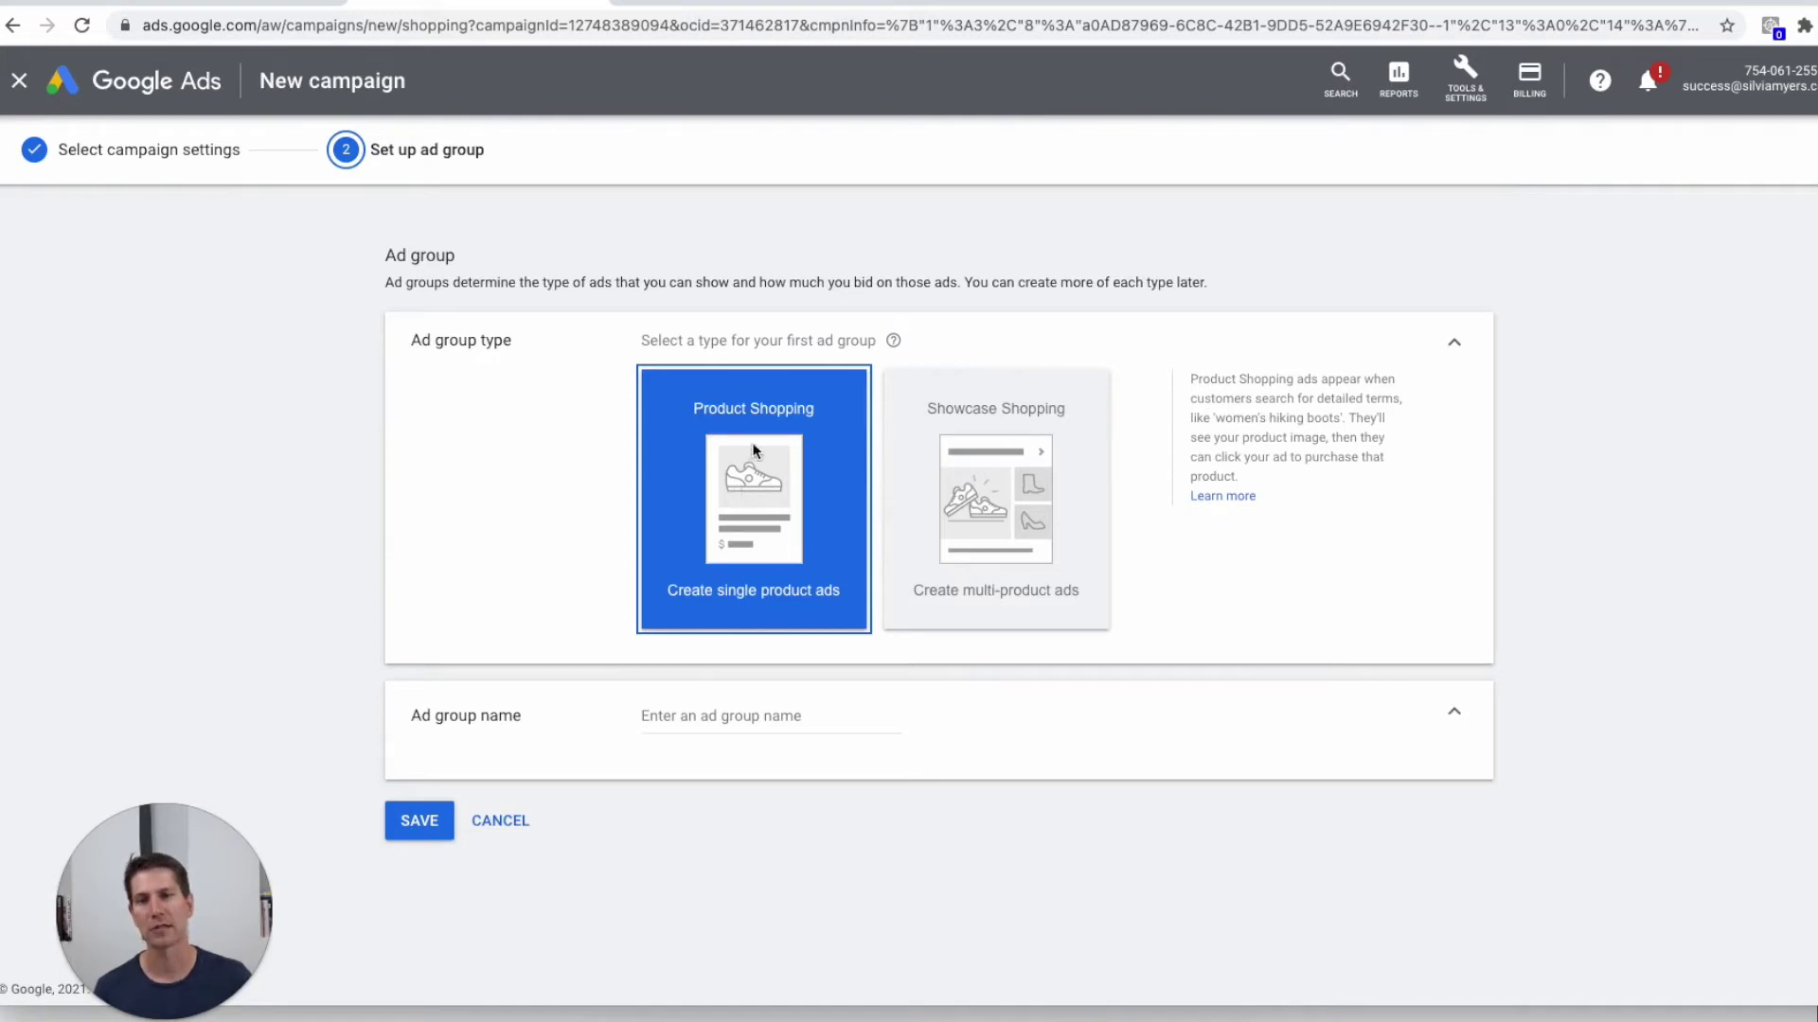
{"action": "left_click", "coordinate": [768, 712]}
{"action": "type", "text": "Ha"}
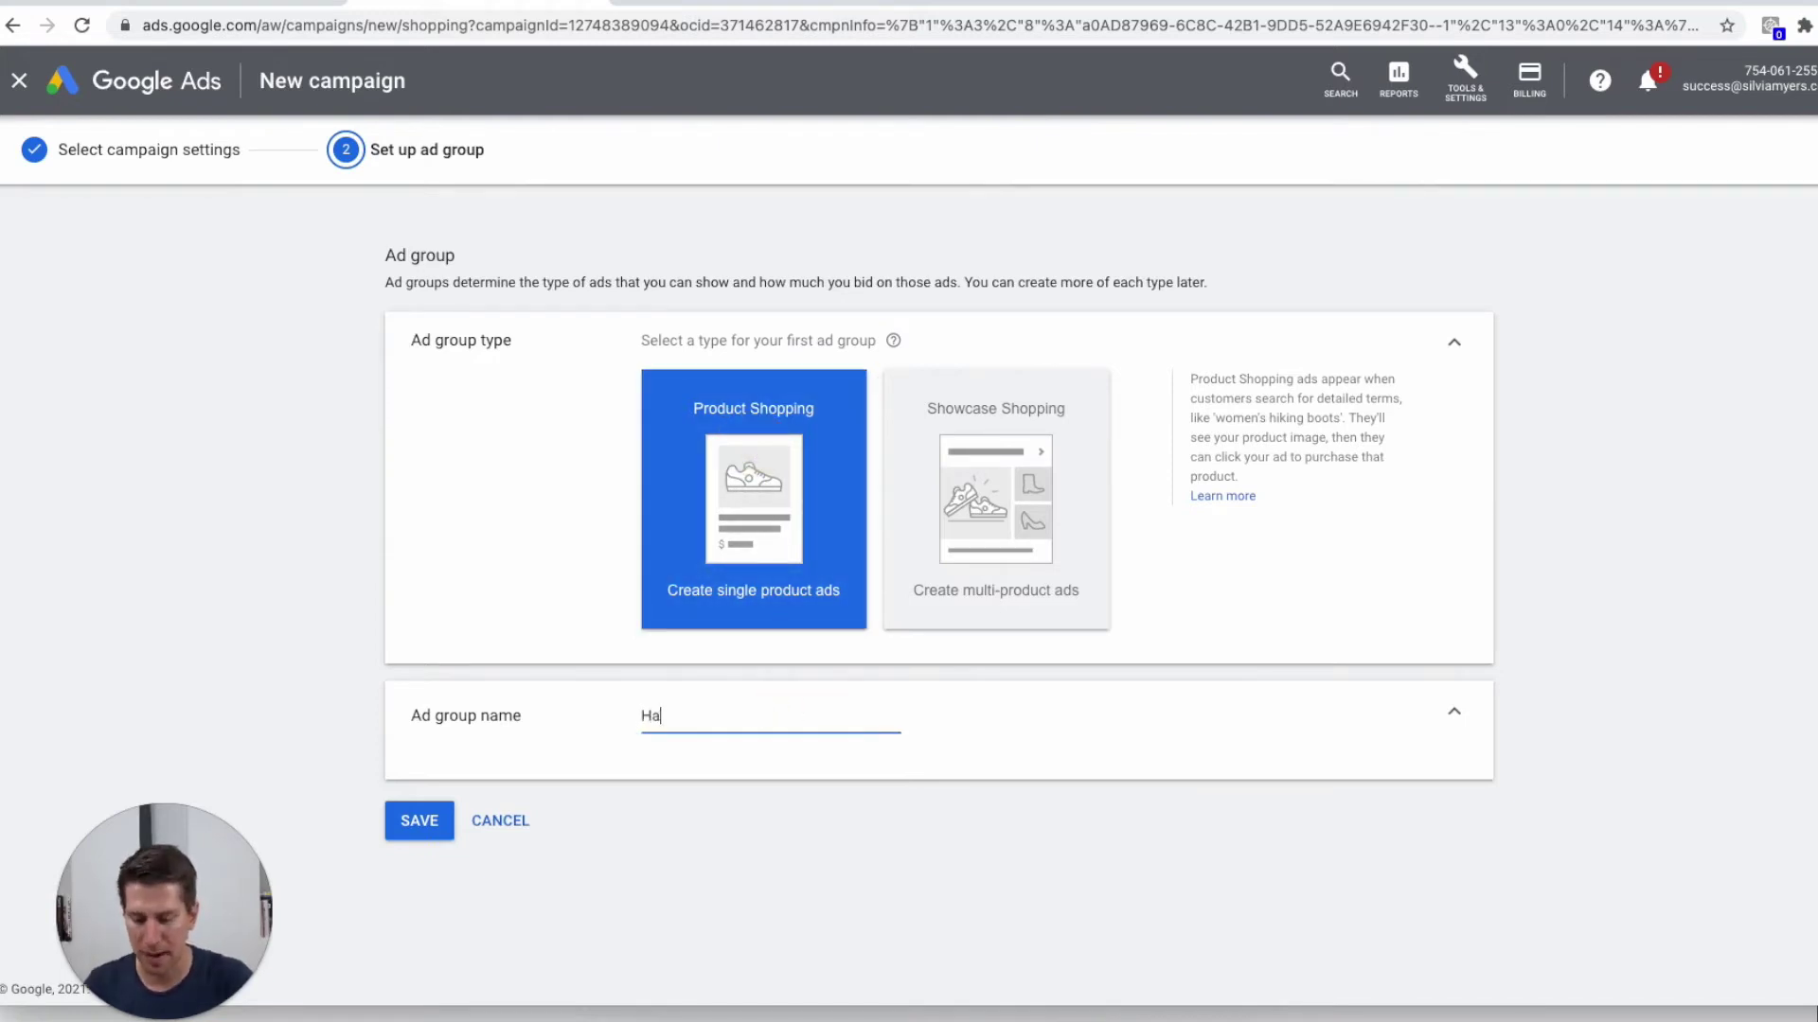
{"action": "type", "text": "ts Ad G"}
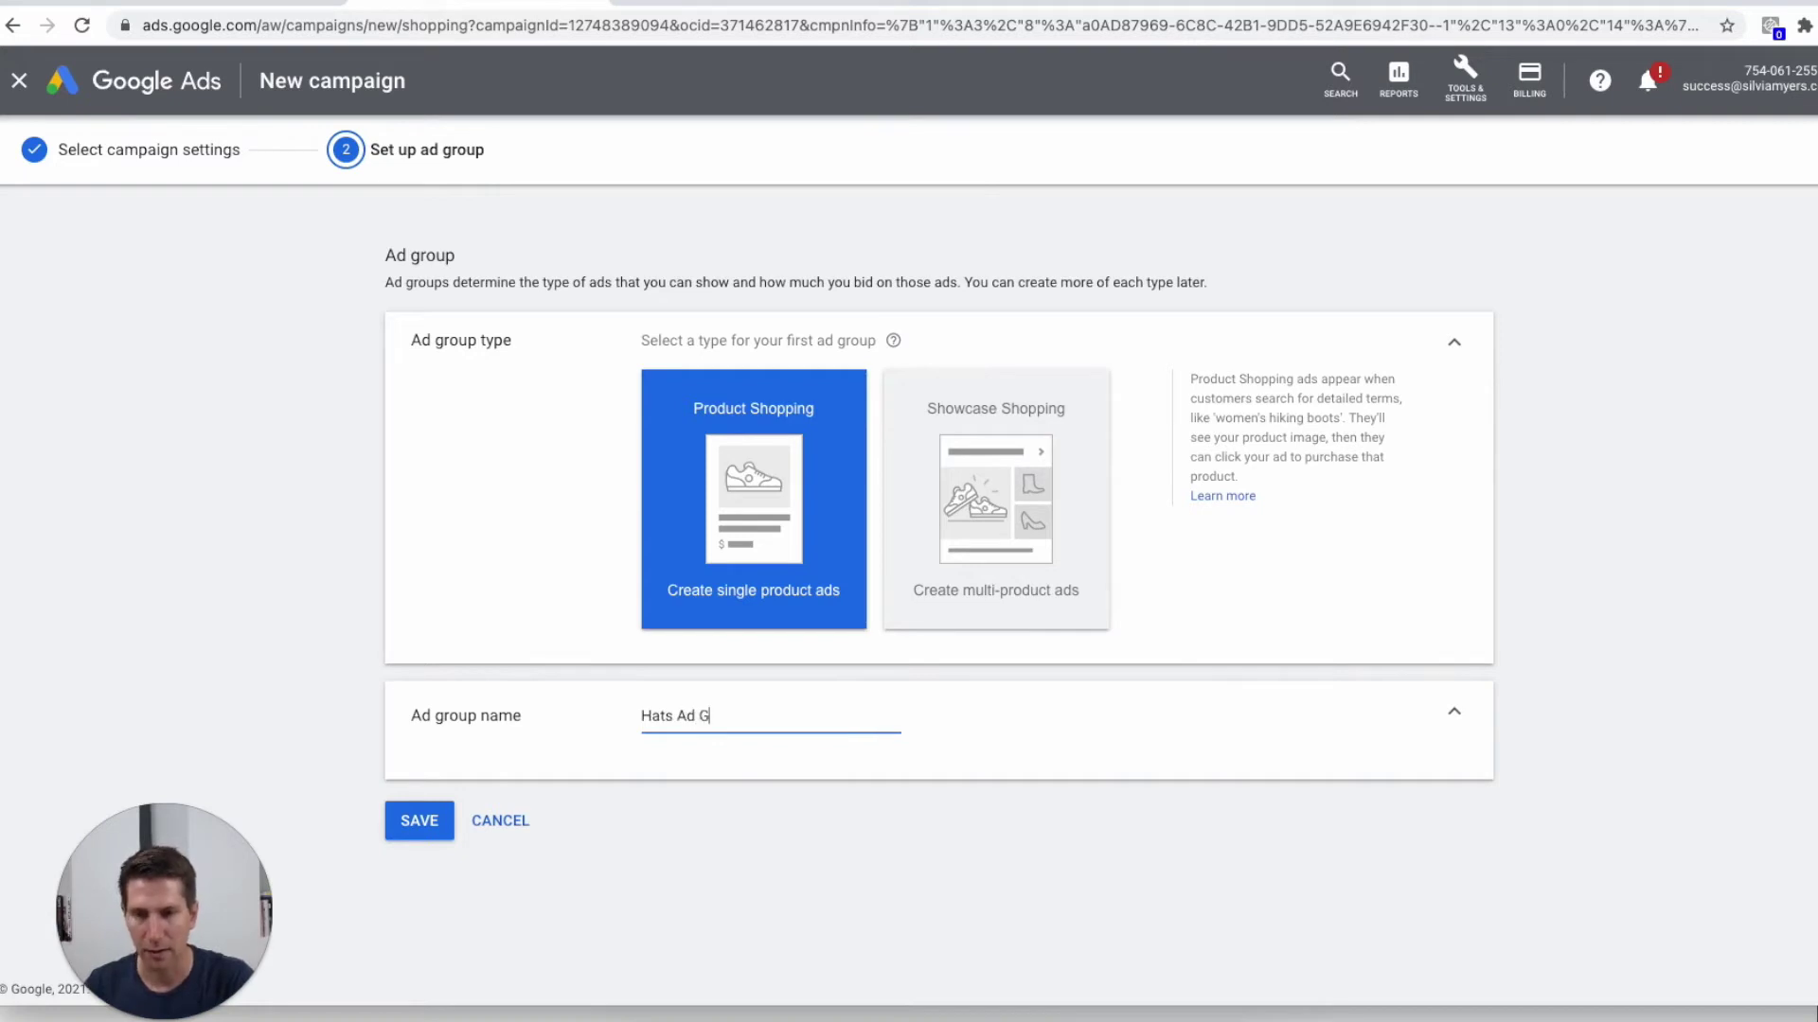
{"action": "type", "text": "roup"}
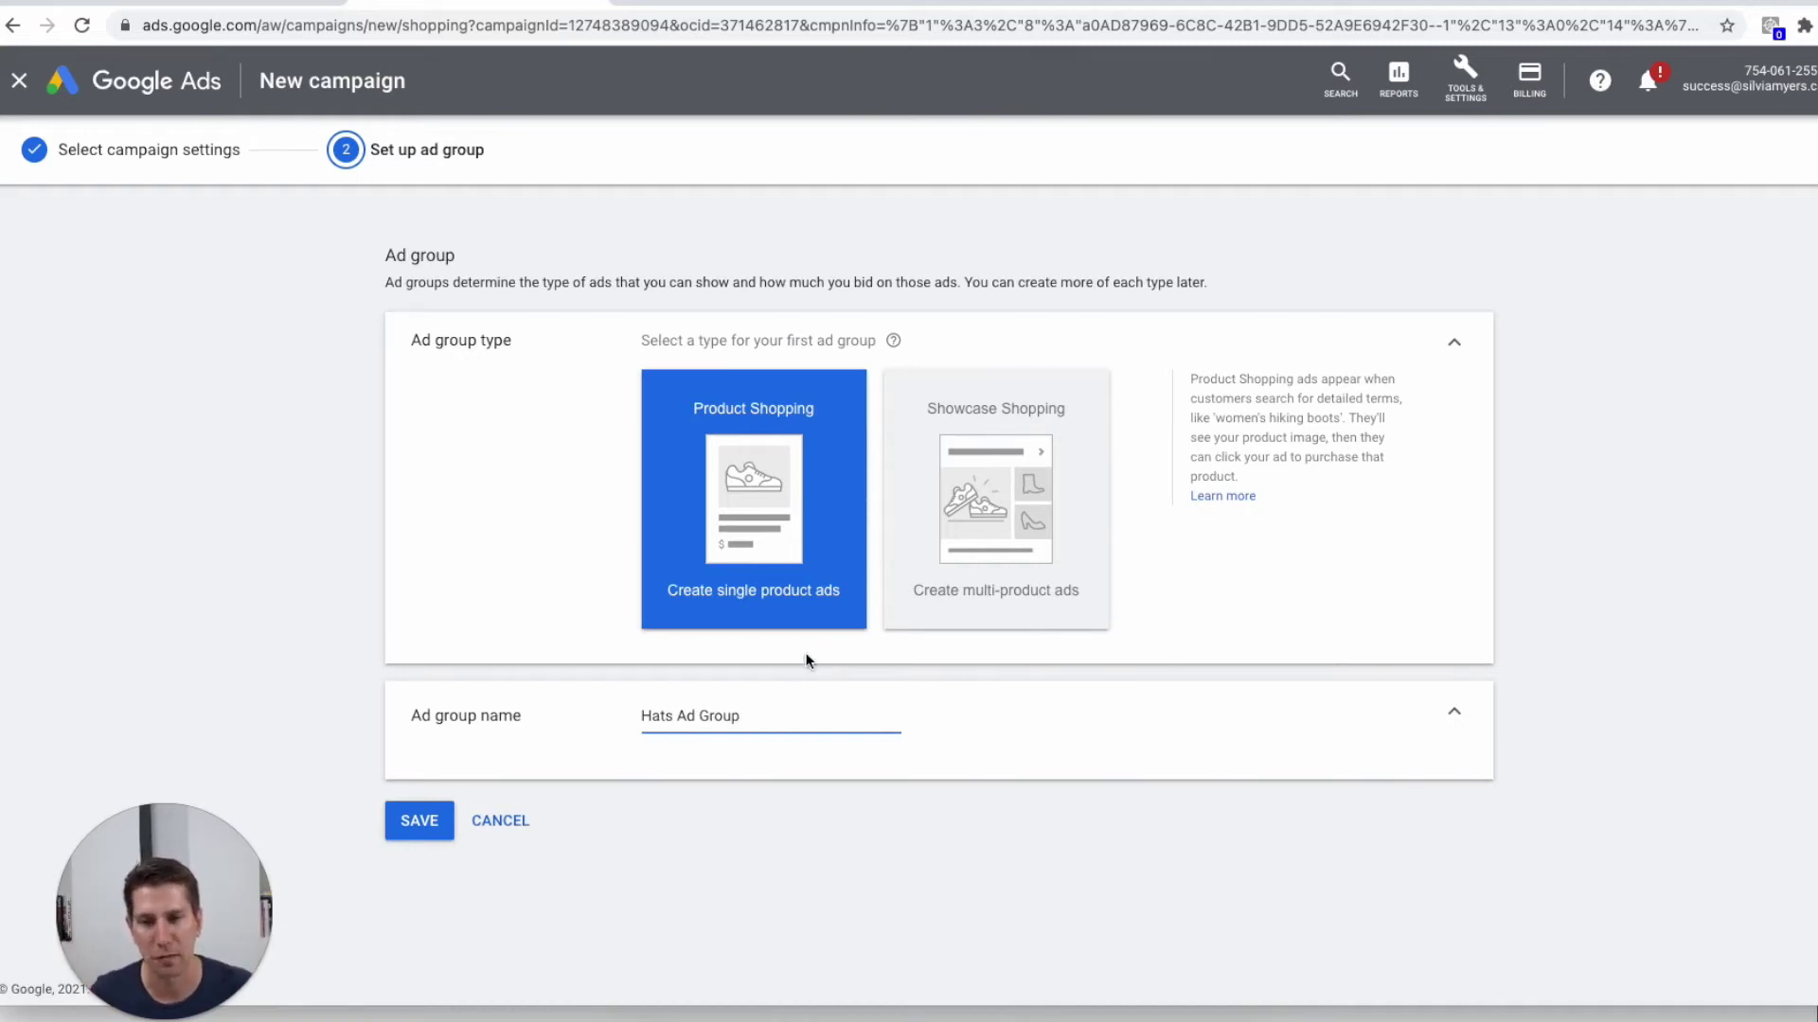
{"action": "type", "text": "- Test Ad Group"}
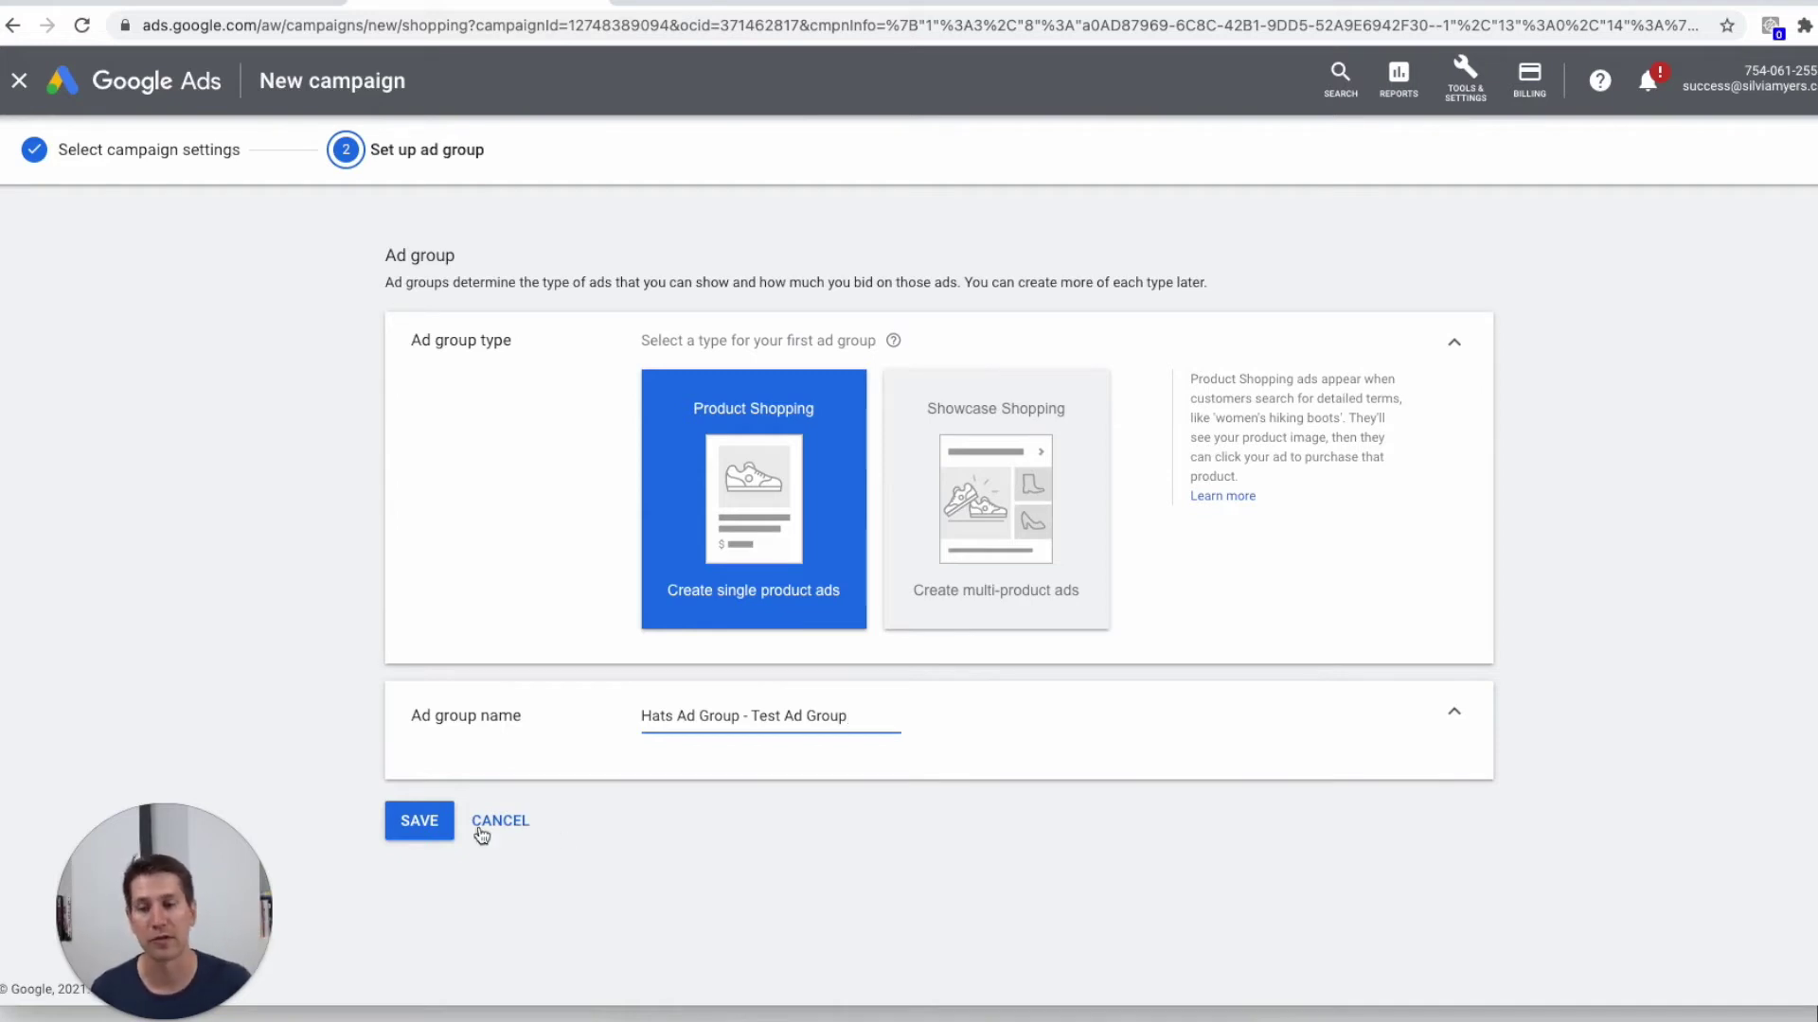
{"action": "left_click", "coordinate": [394, 823]}
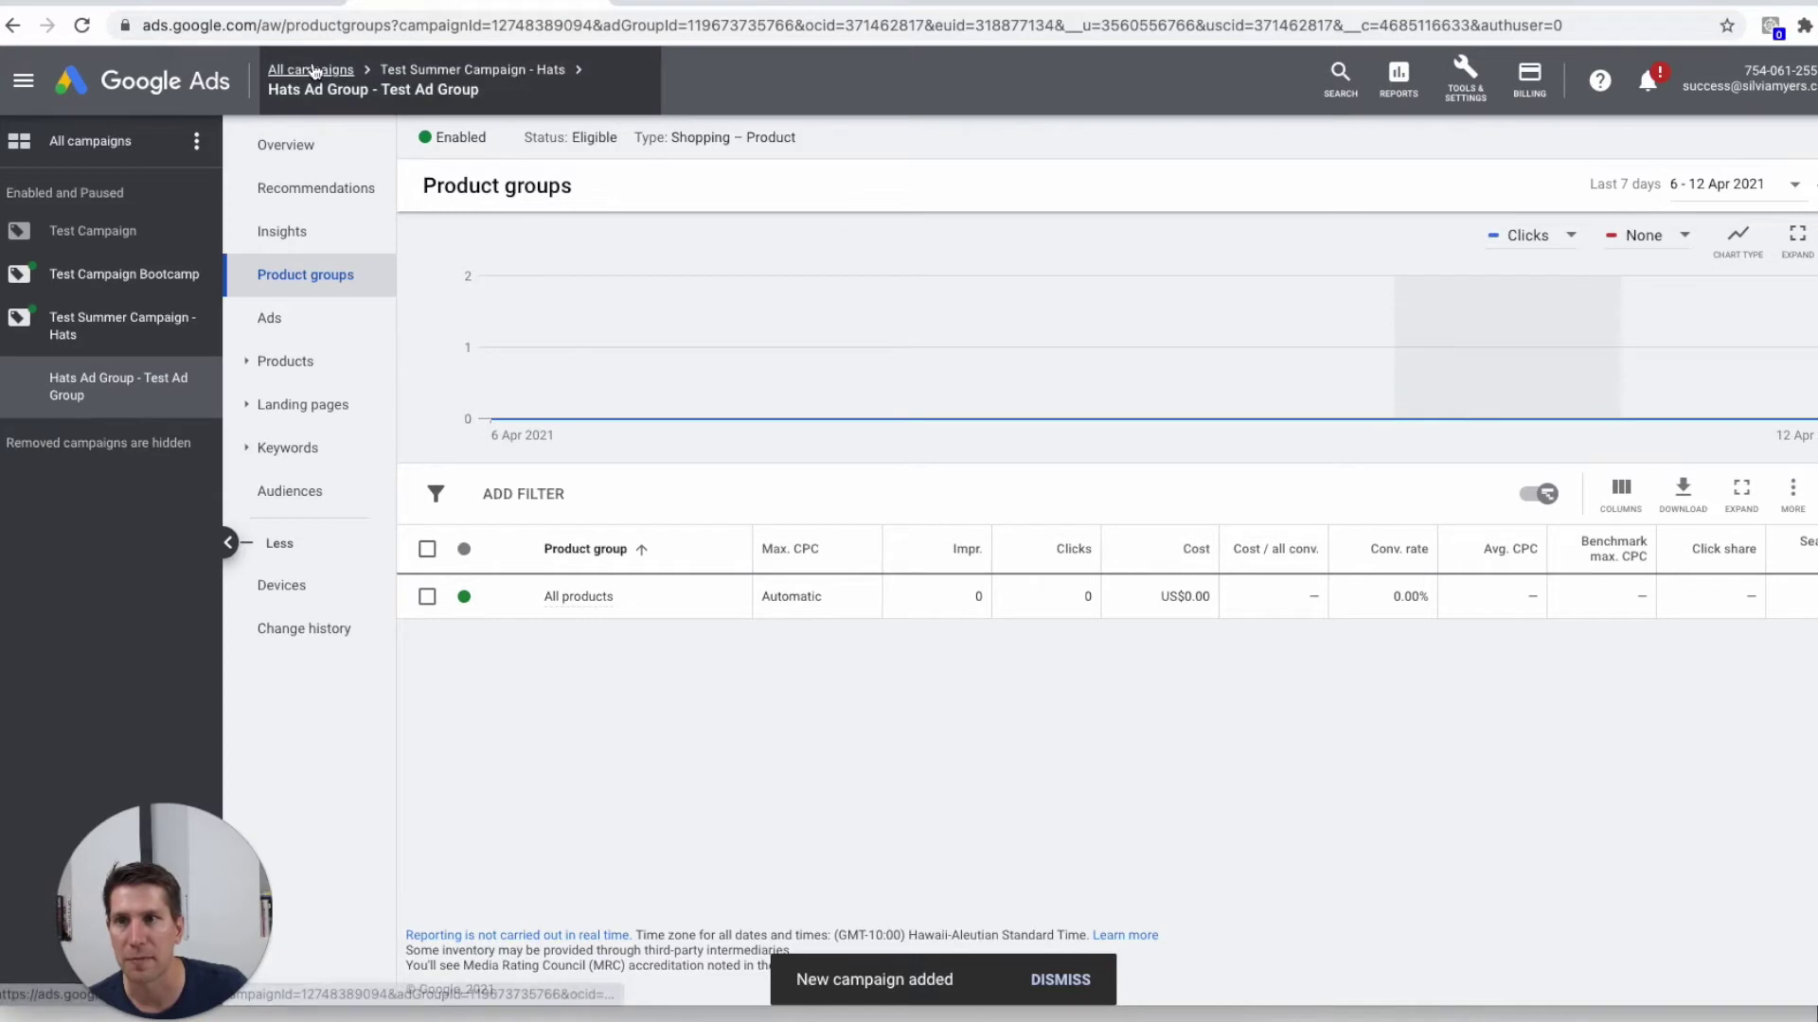
- Open the subdivision of All products and examine the product groups offered by Category, Brand, Product type and Item ID
{"action": "mouse_move", "coordinate": [313, 71]}
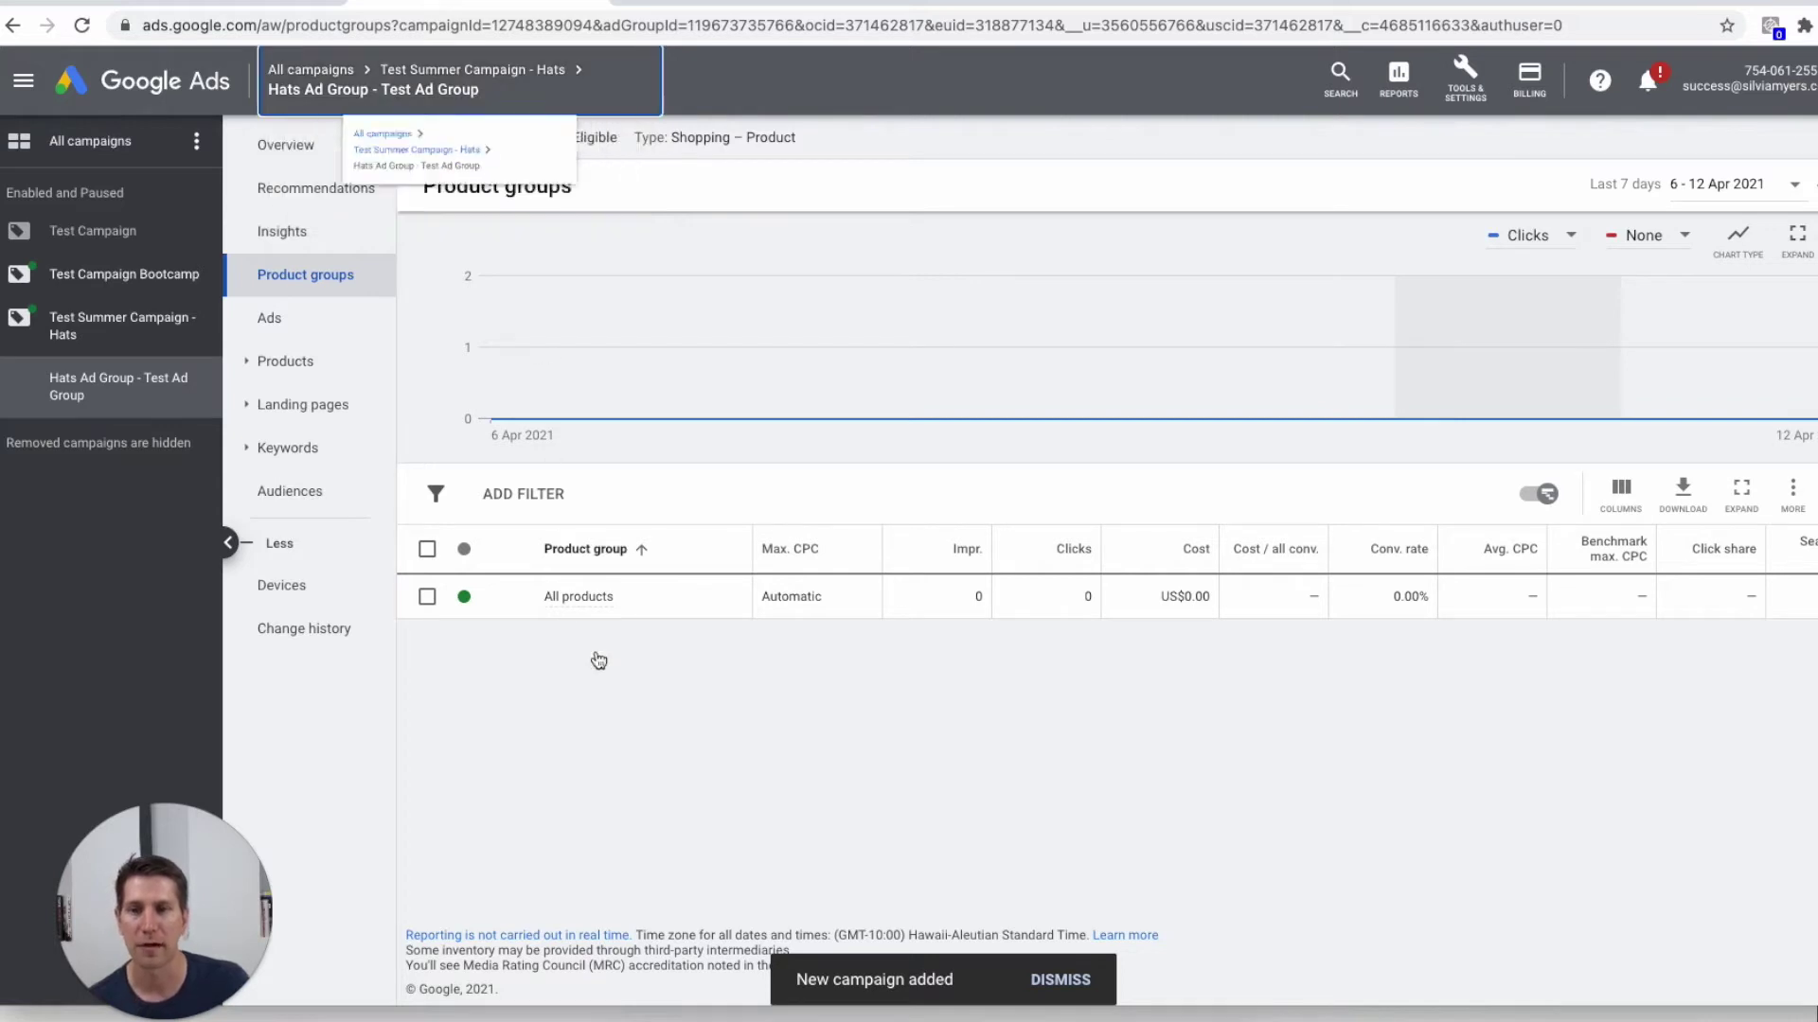
{"action": "mouse_move", "coordinate": [572, 598]}
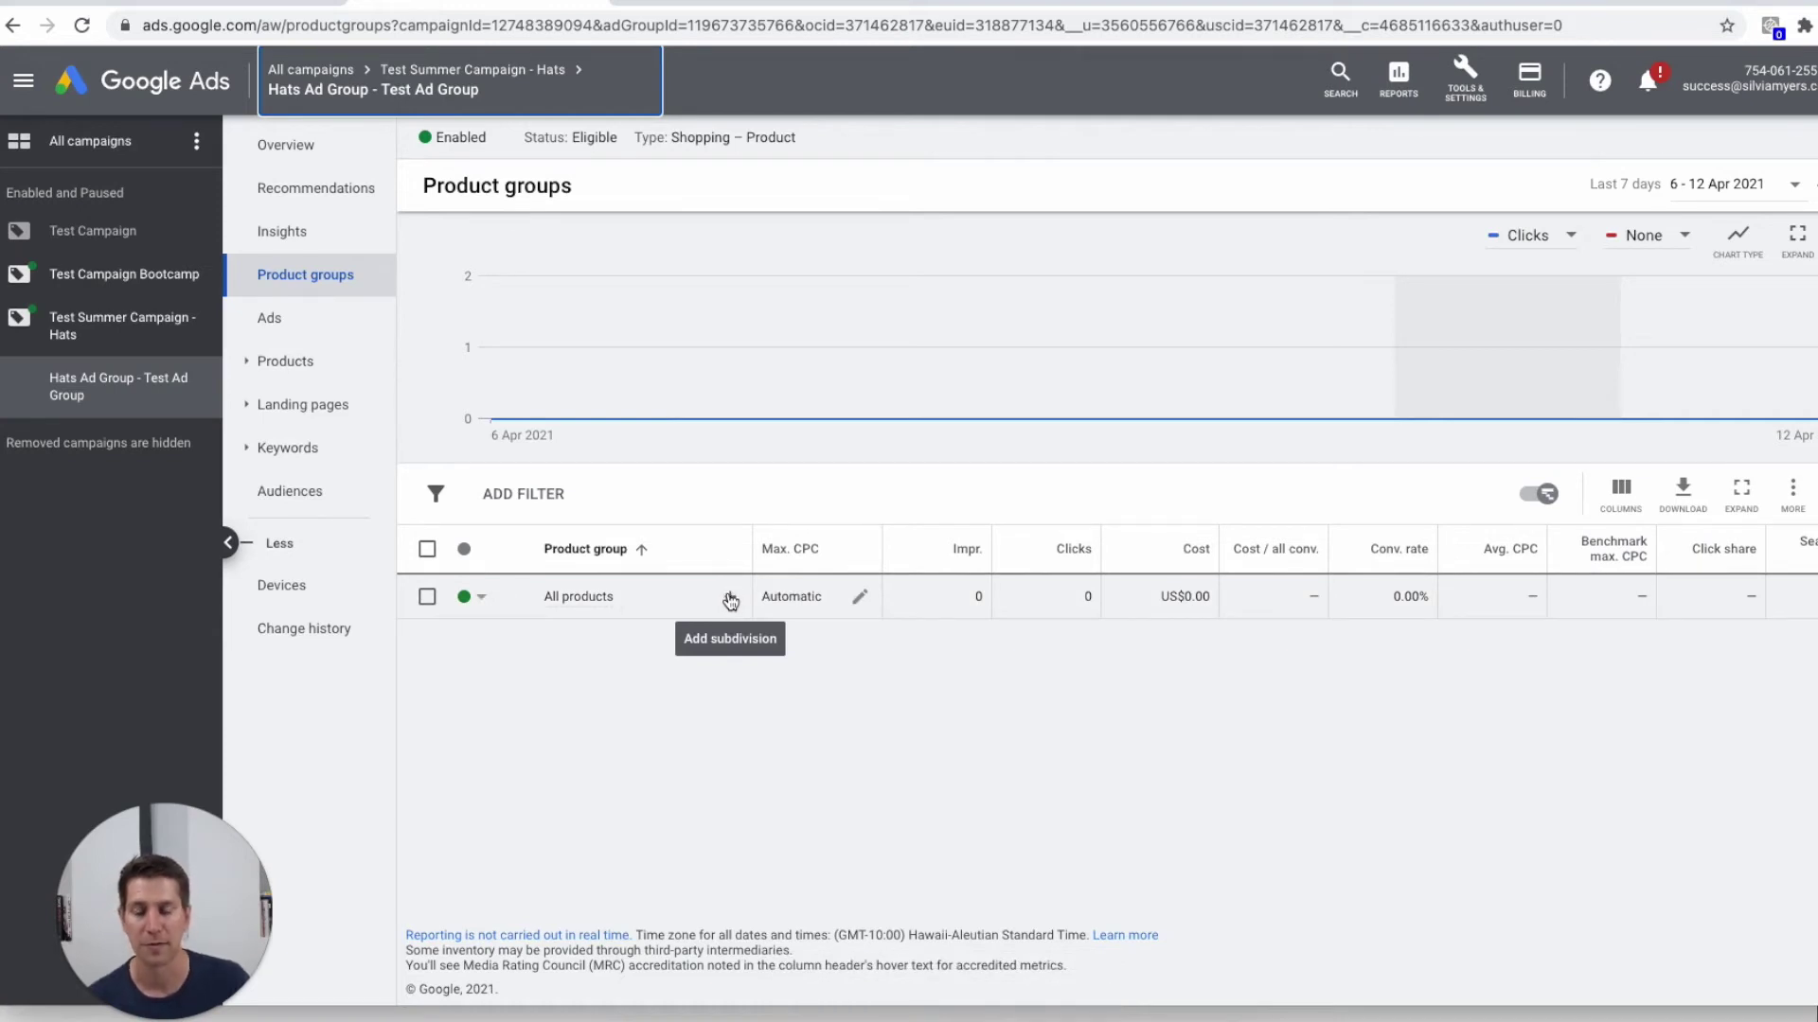
{"action": "left_click", "coordinate": [730, 600]}
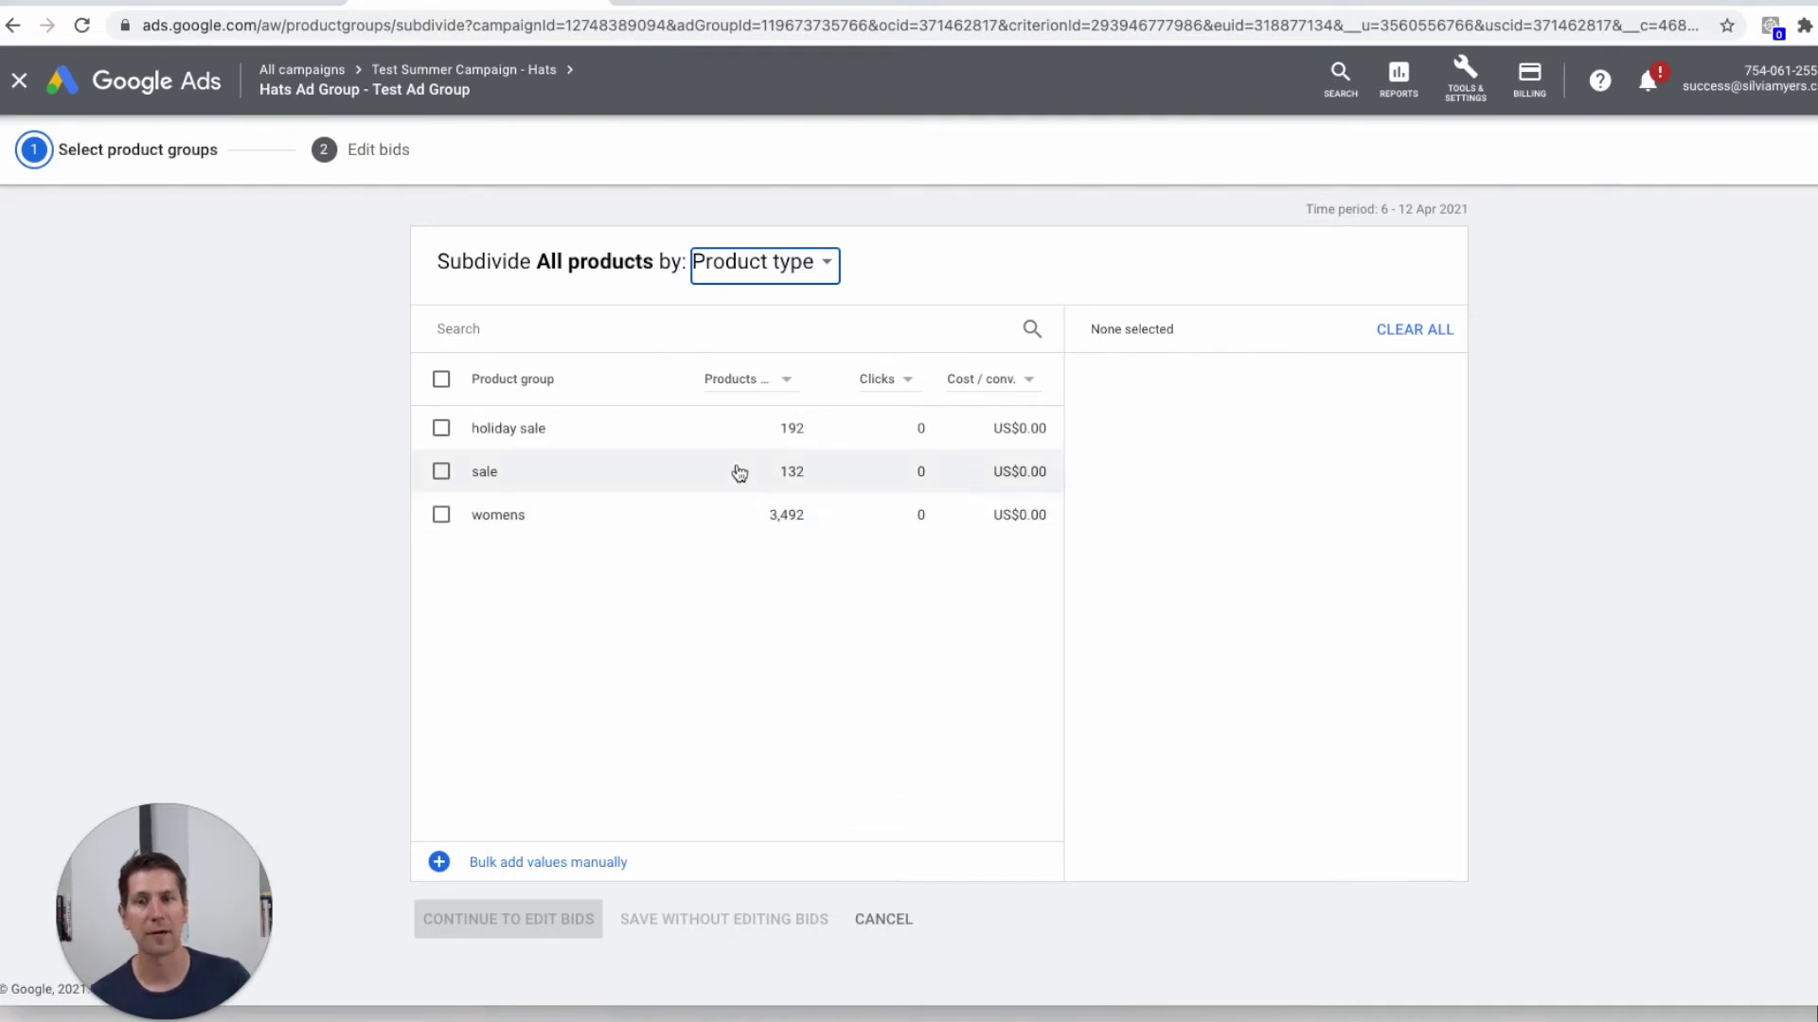
{"action": "left_click", "coordinate": [794, 266]}
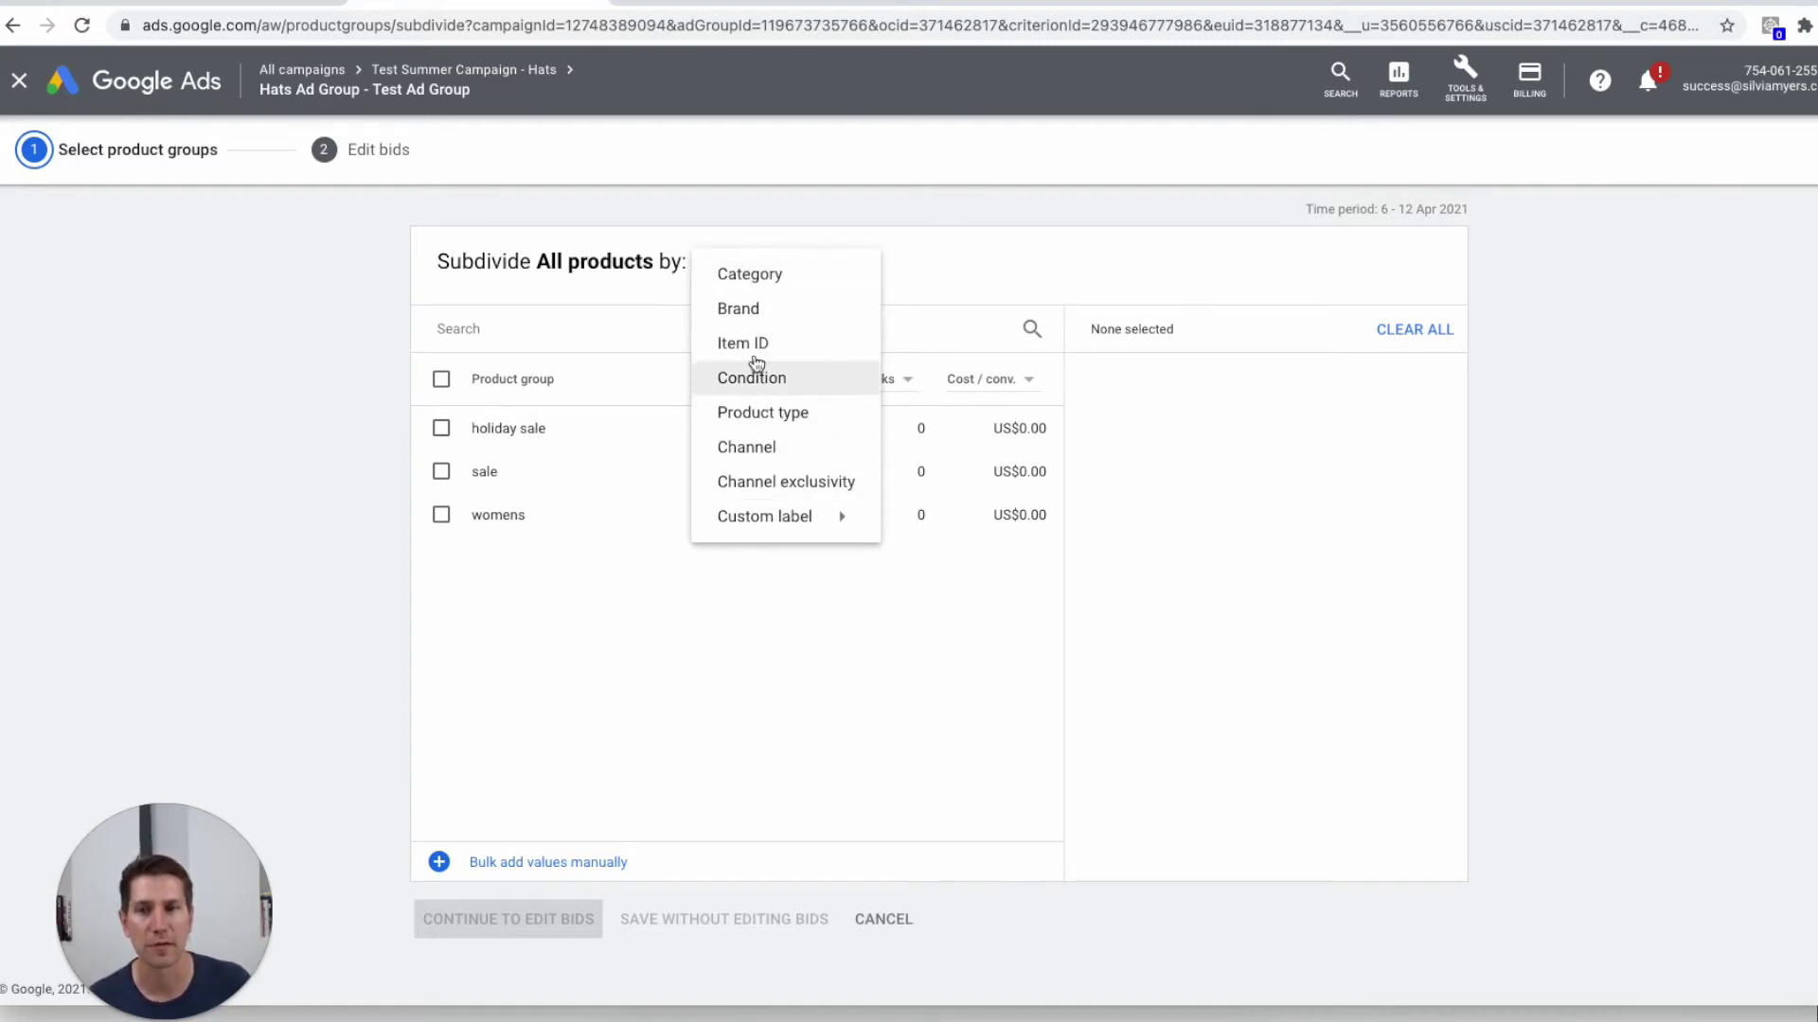
{"action": "left_click", "coordinate": [755, 291]}
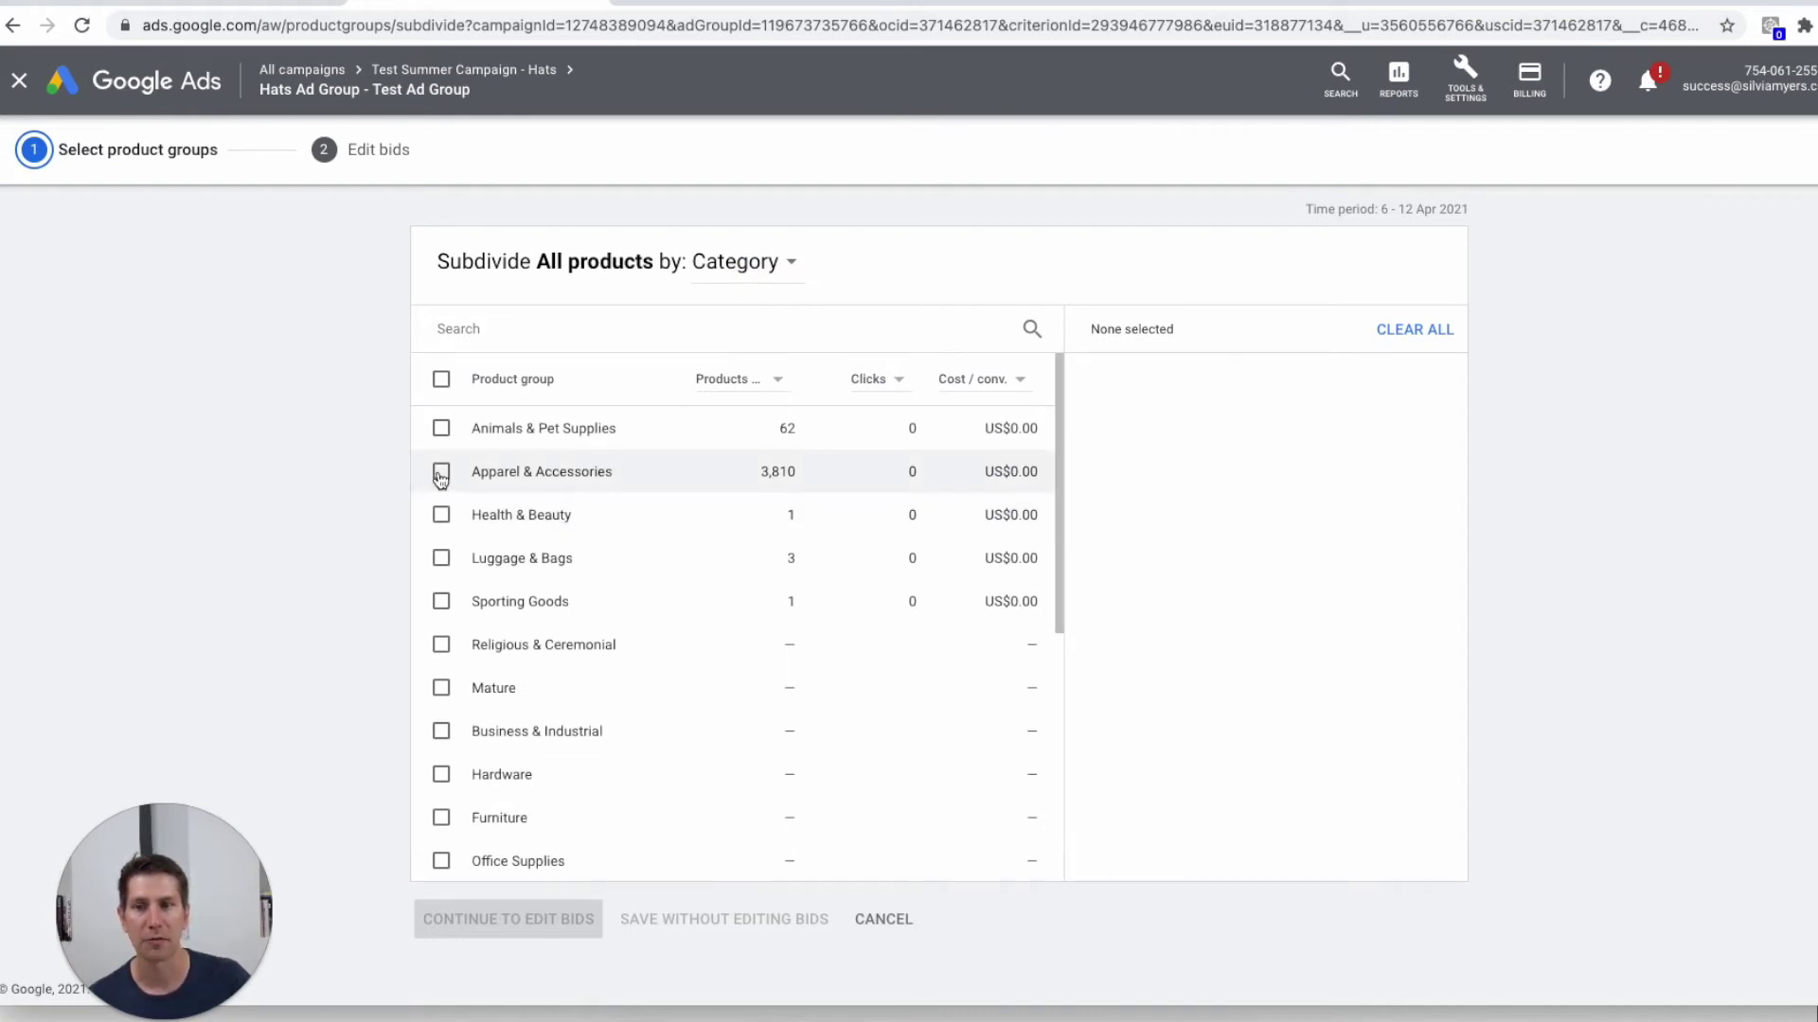
{"action": "left_click", "coordinate": [763, 269]}
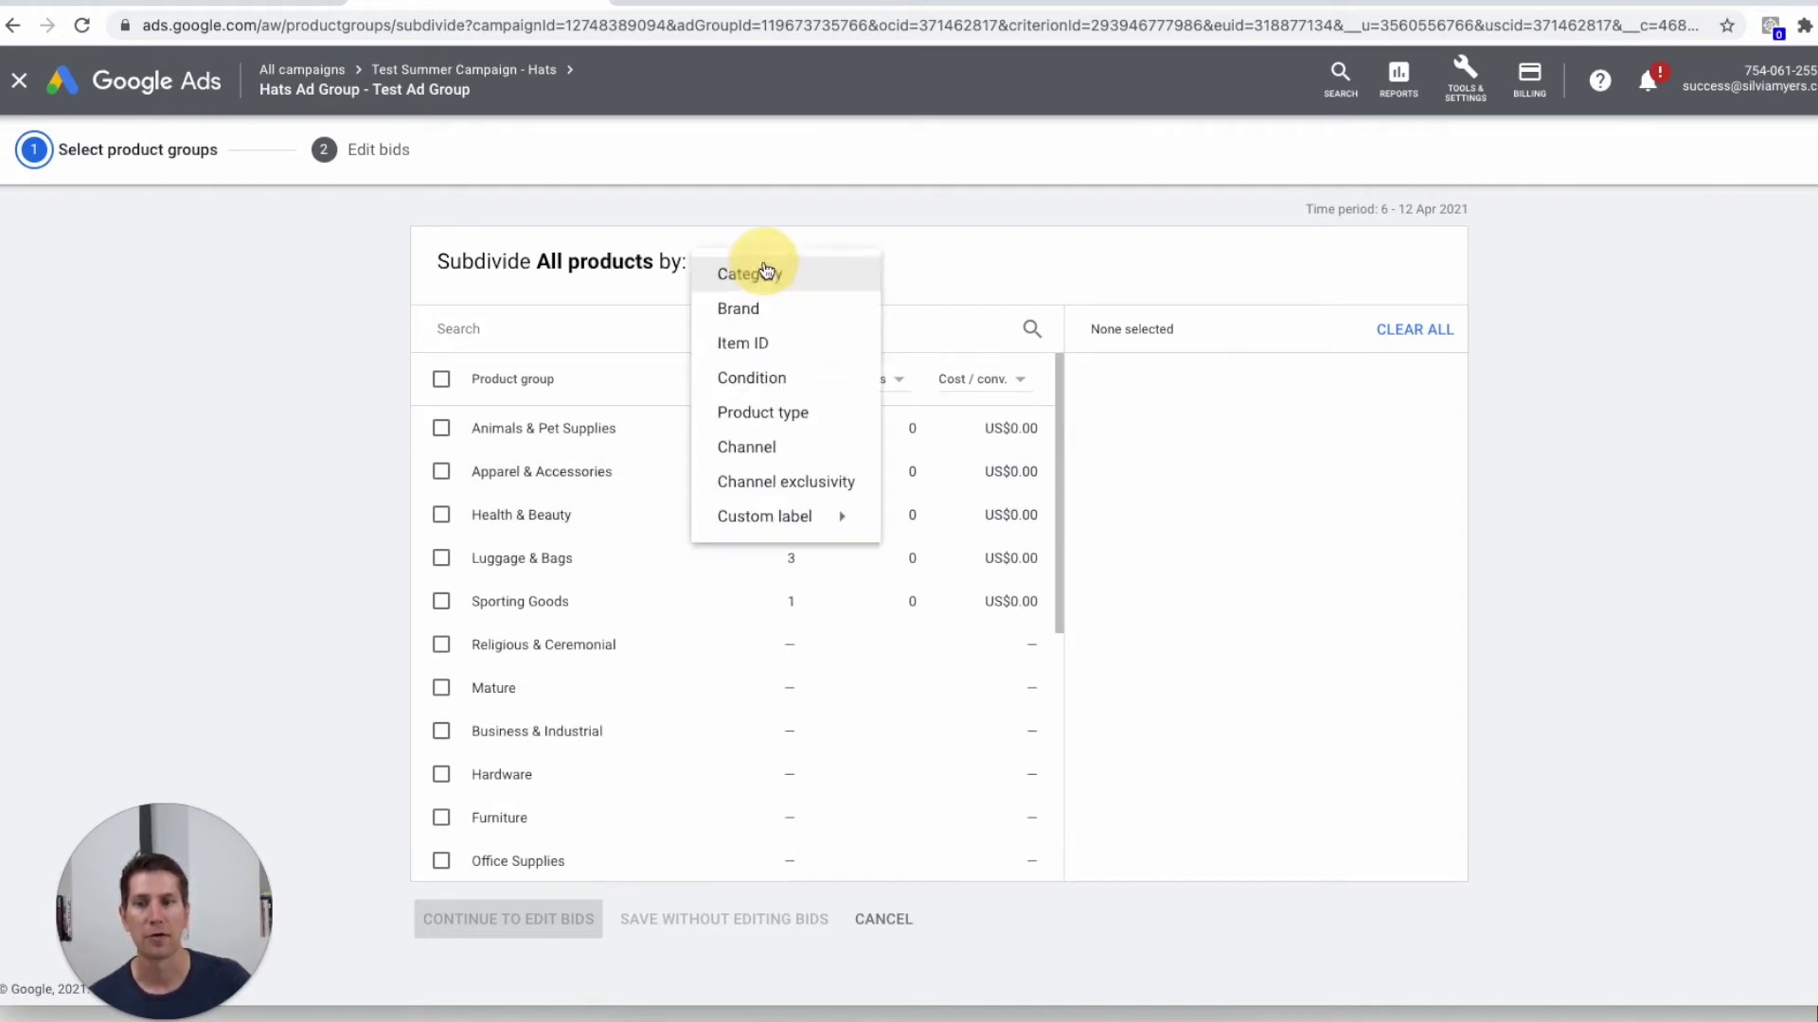
{"action": "left_click", "coordinate": [767, 305]}
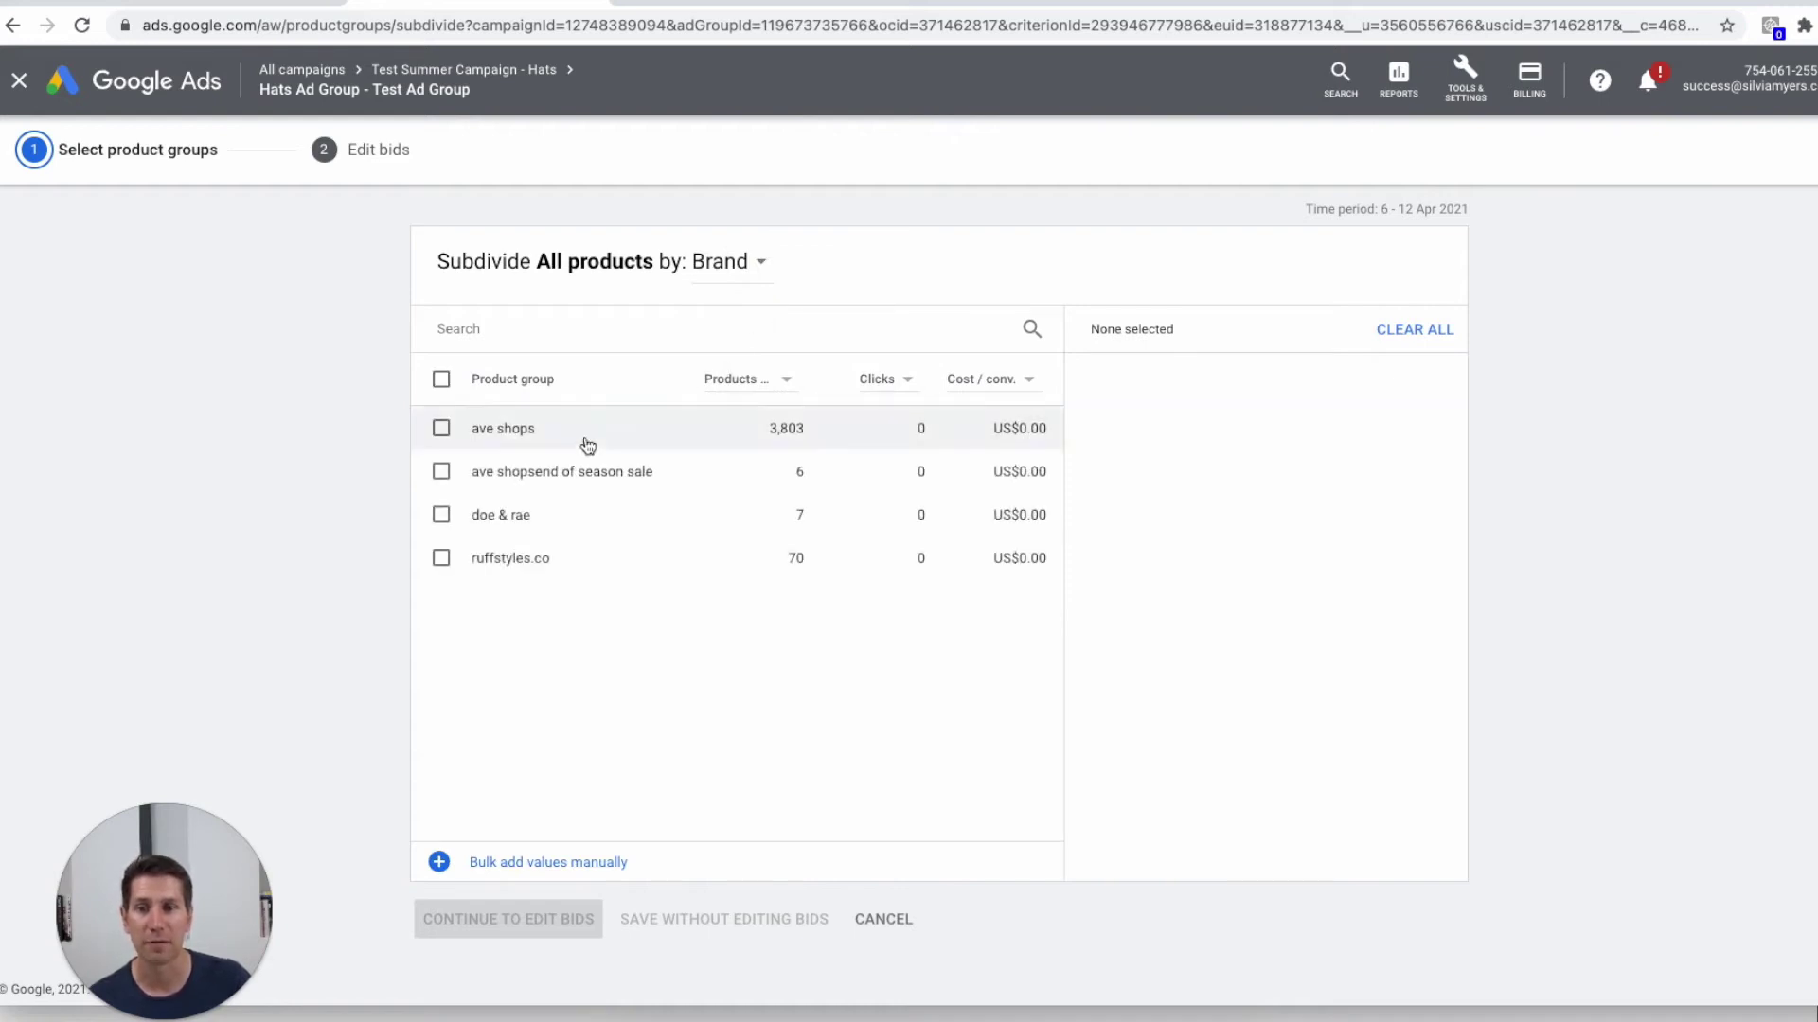
{"action": "left_click", "coordinate": [743, 262]}
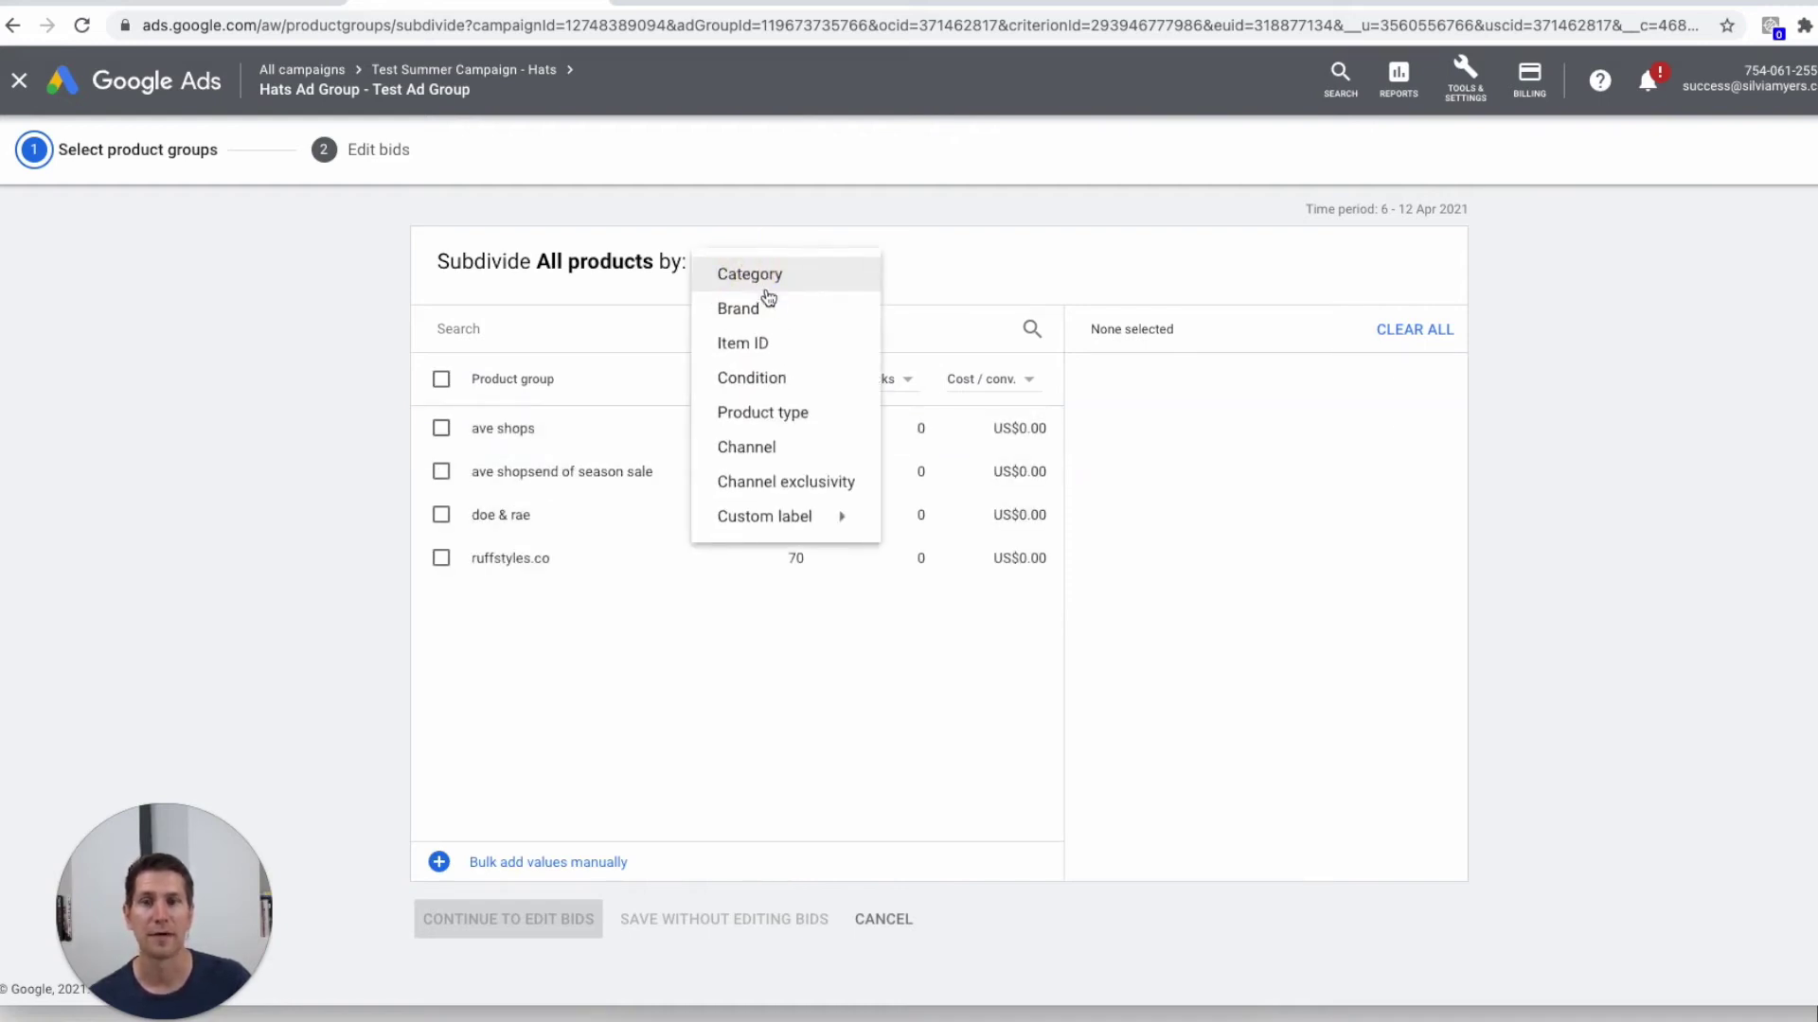
{"action": "left_click", "coordinate": [800, 411]}
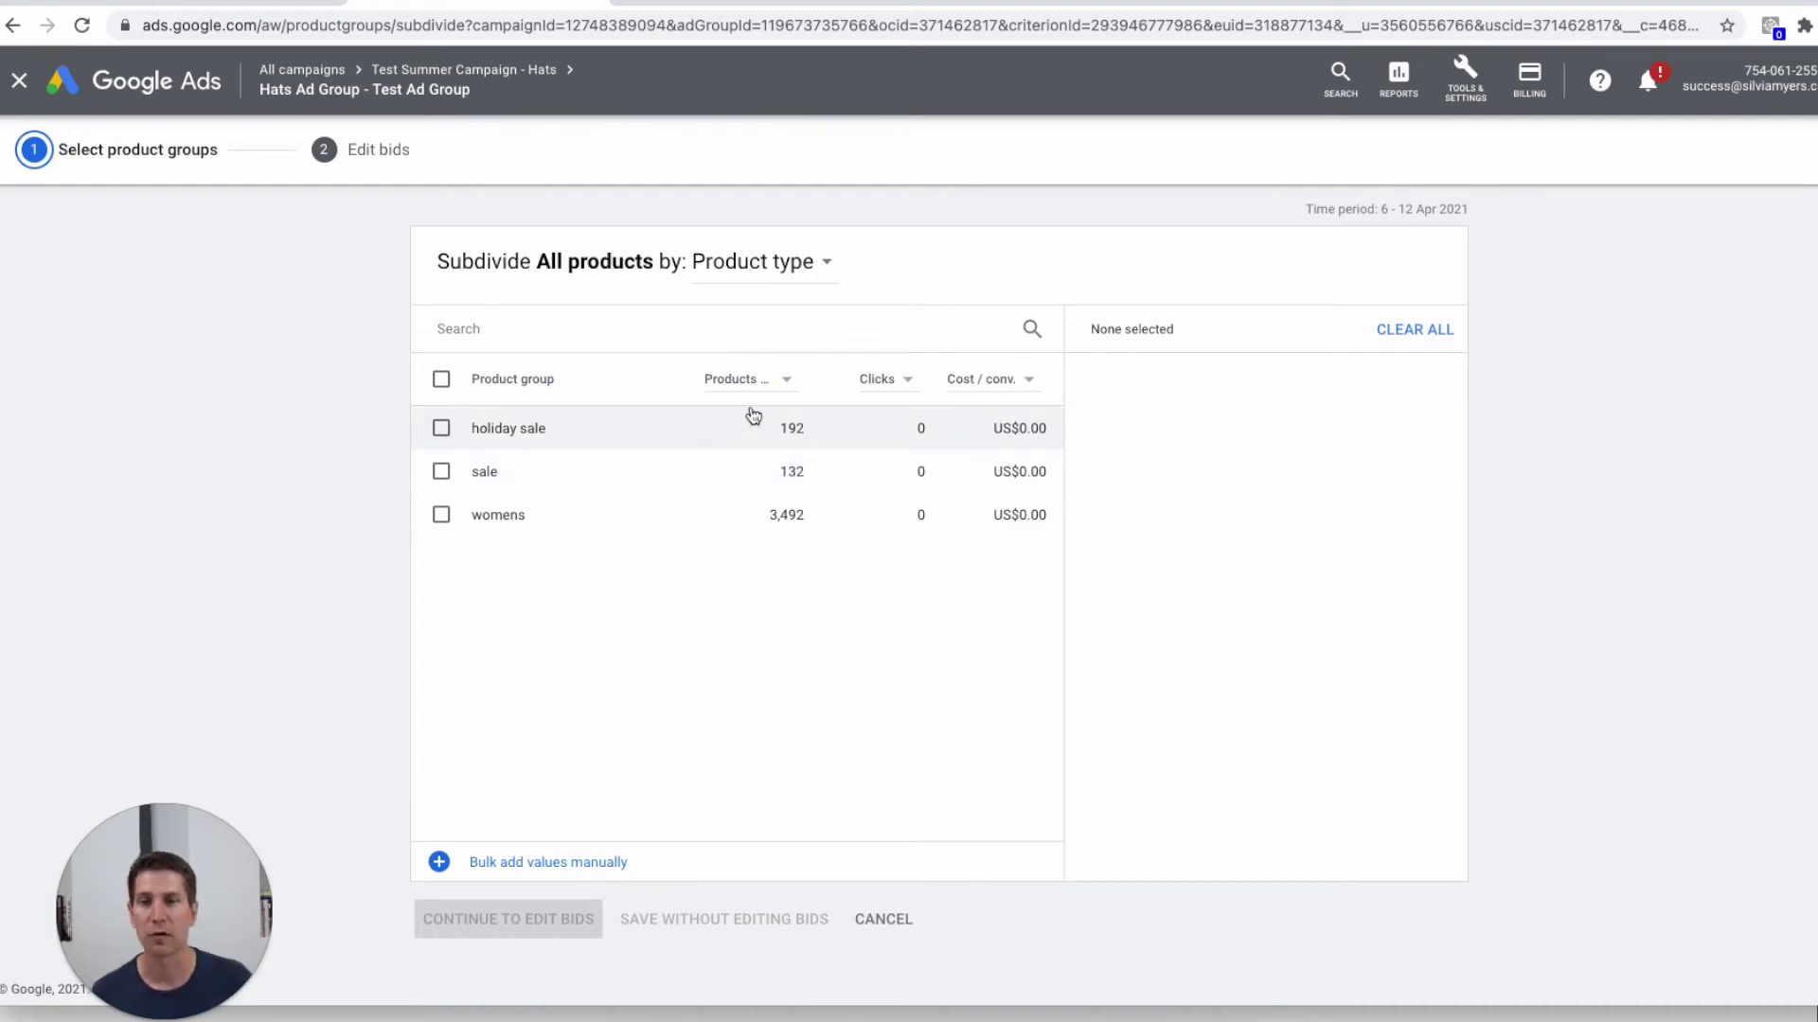
{"action": "left_click", "coordinate": [763, 263]}
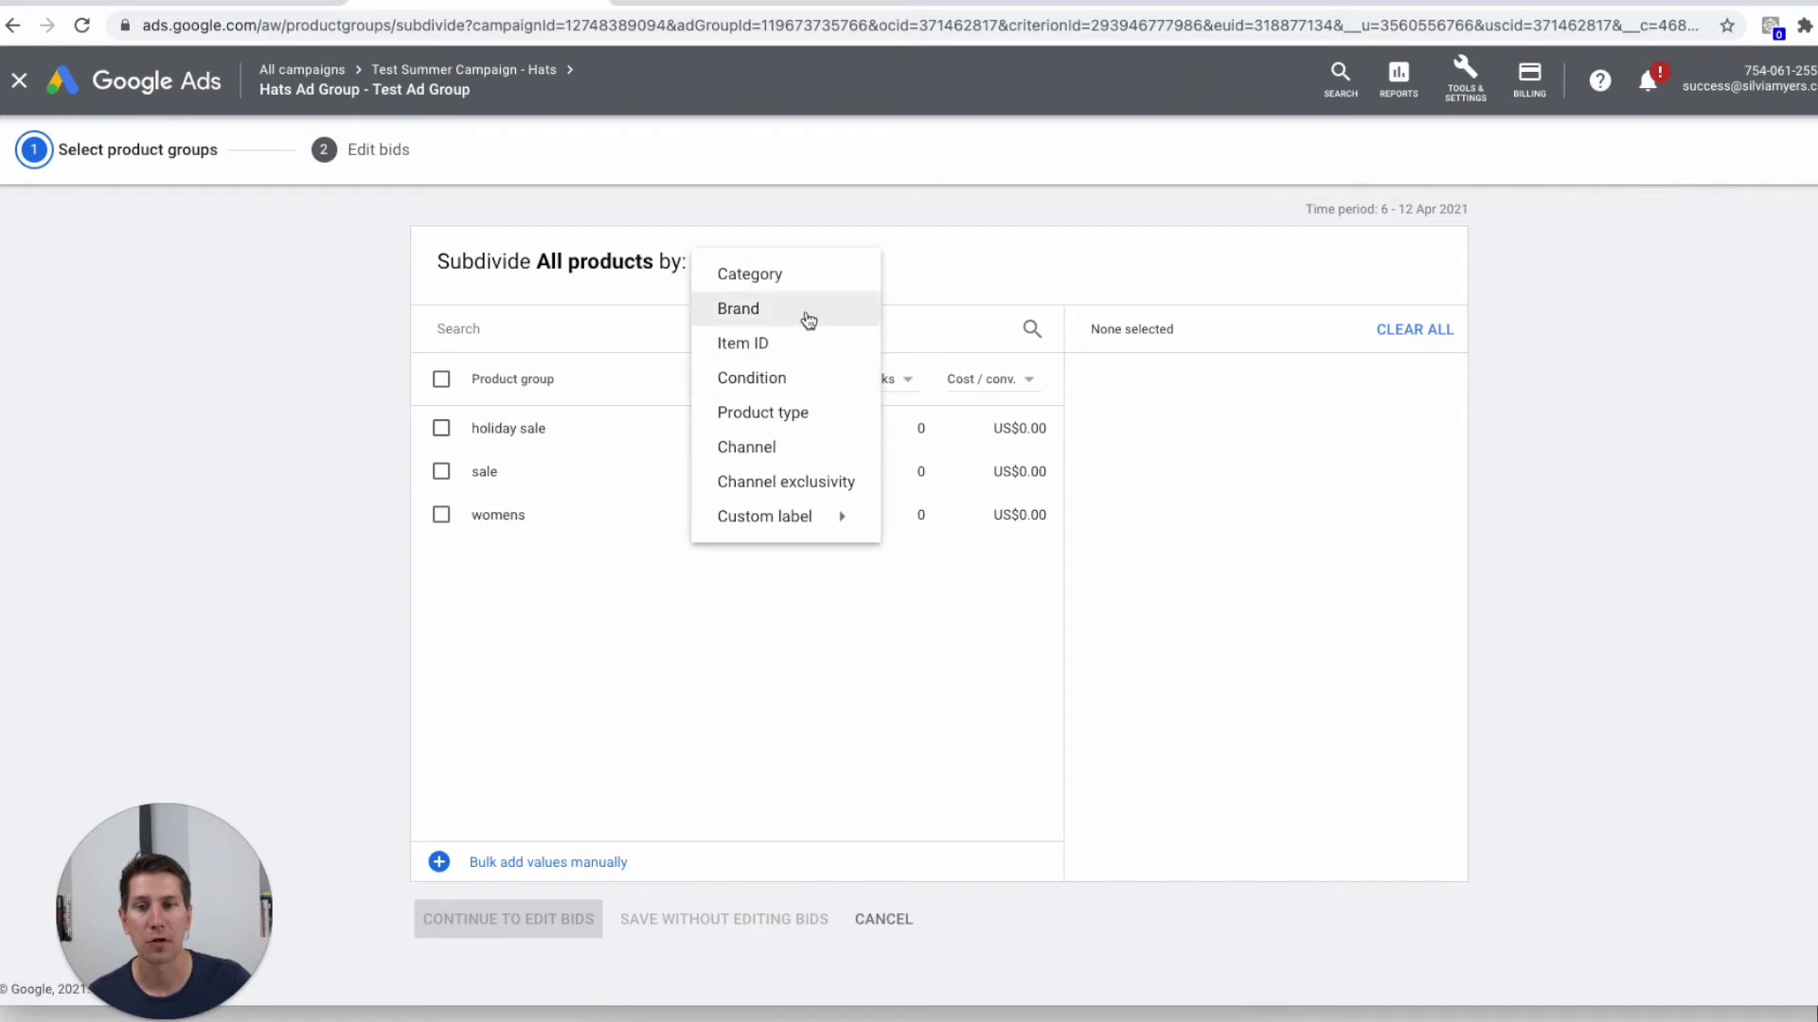
{"action": "left_click", "coordinate": [770, 276]}
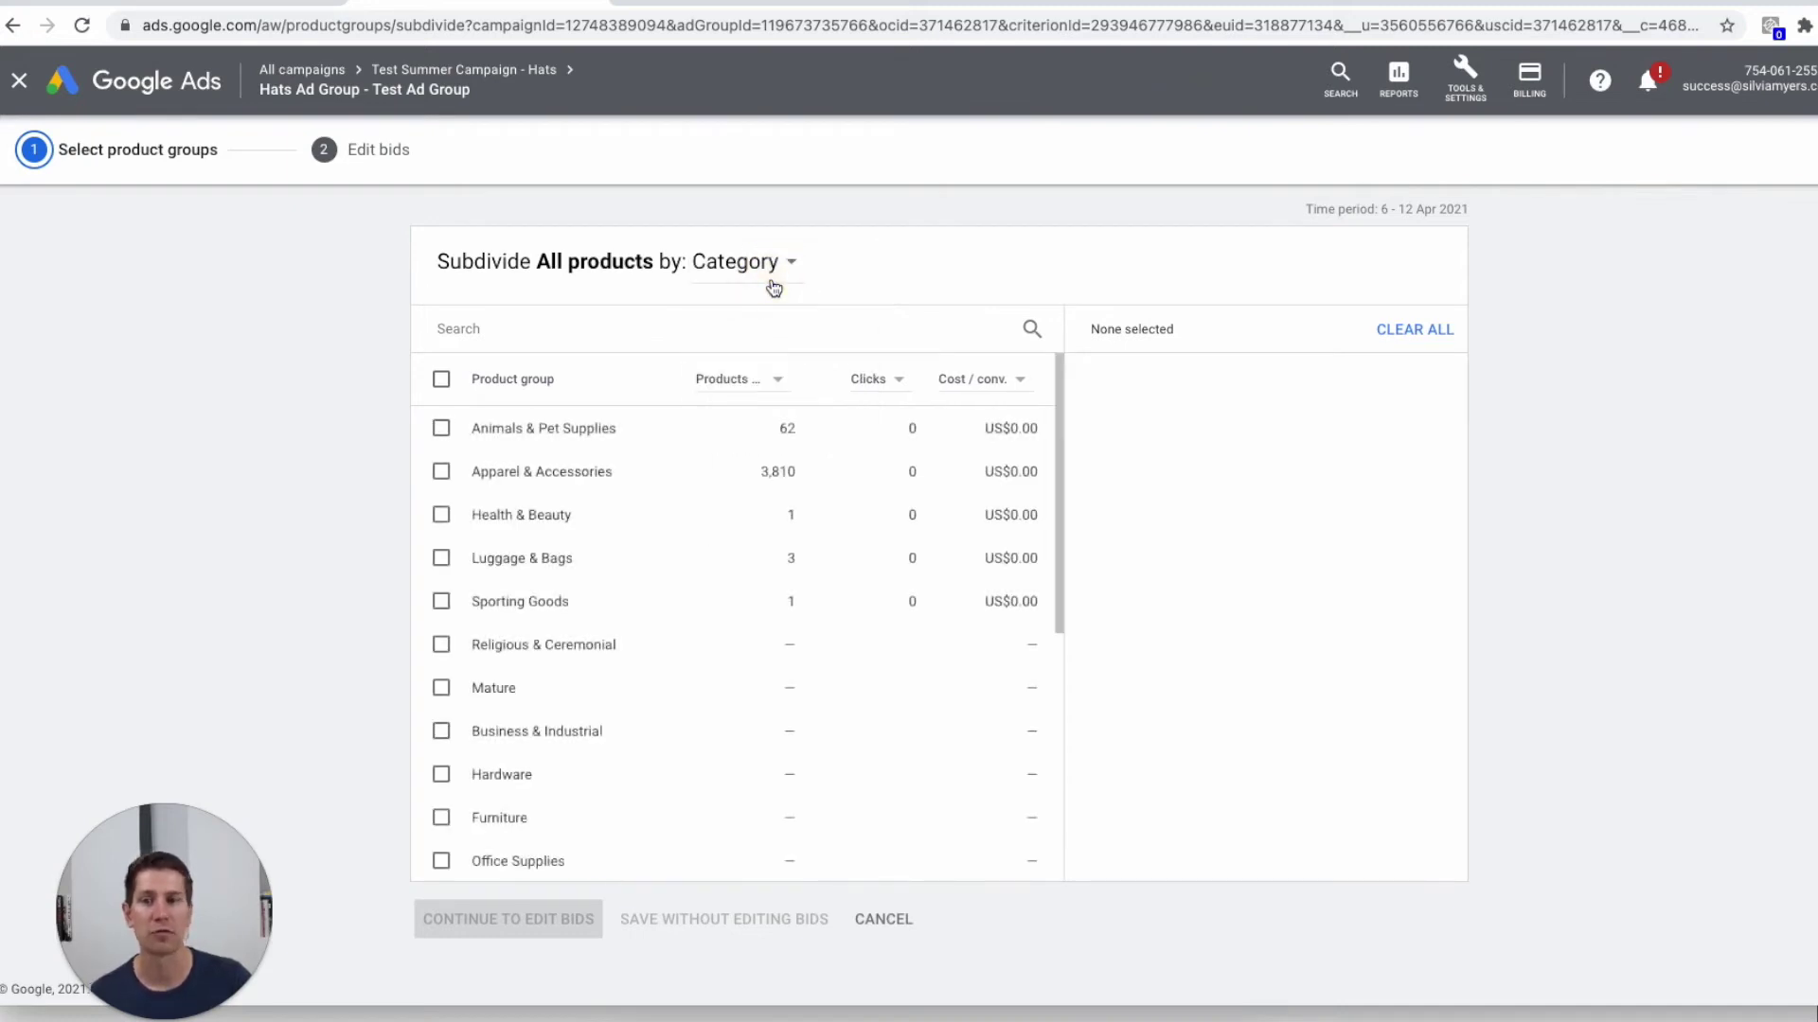
{"action": "scroll", "coordinate": [508, 580], "scroll_direction": "down", "scroll_amount": 5}
{"action": "scroll", "coordinate": [508, 580], "scroll_direction": "up", "scroll_amount": 5}
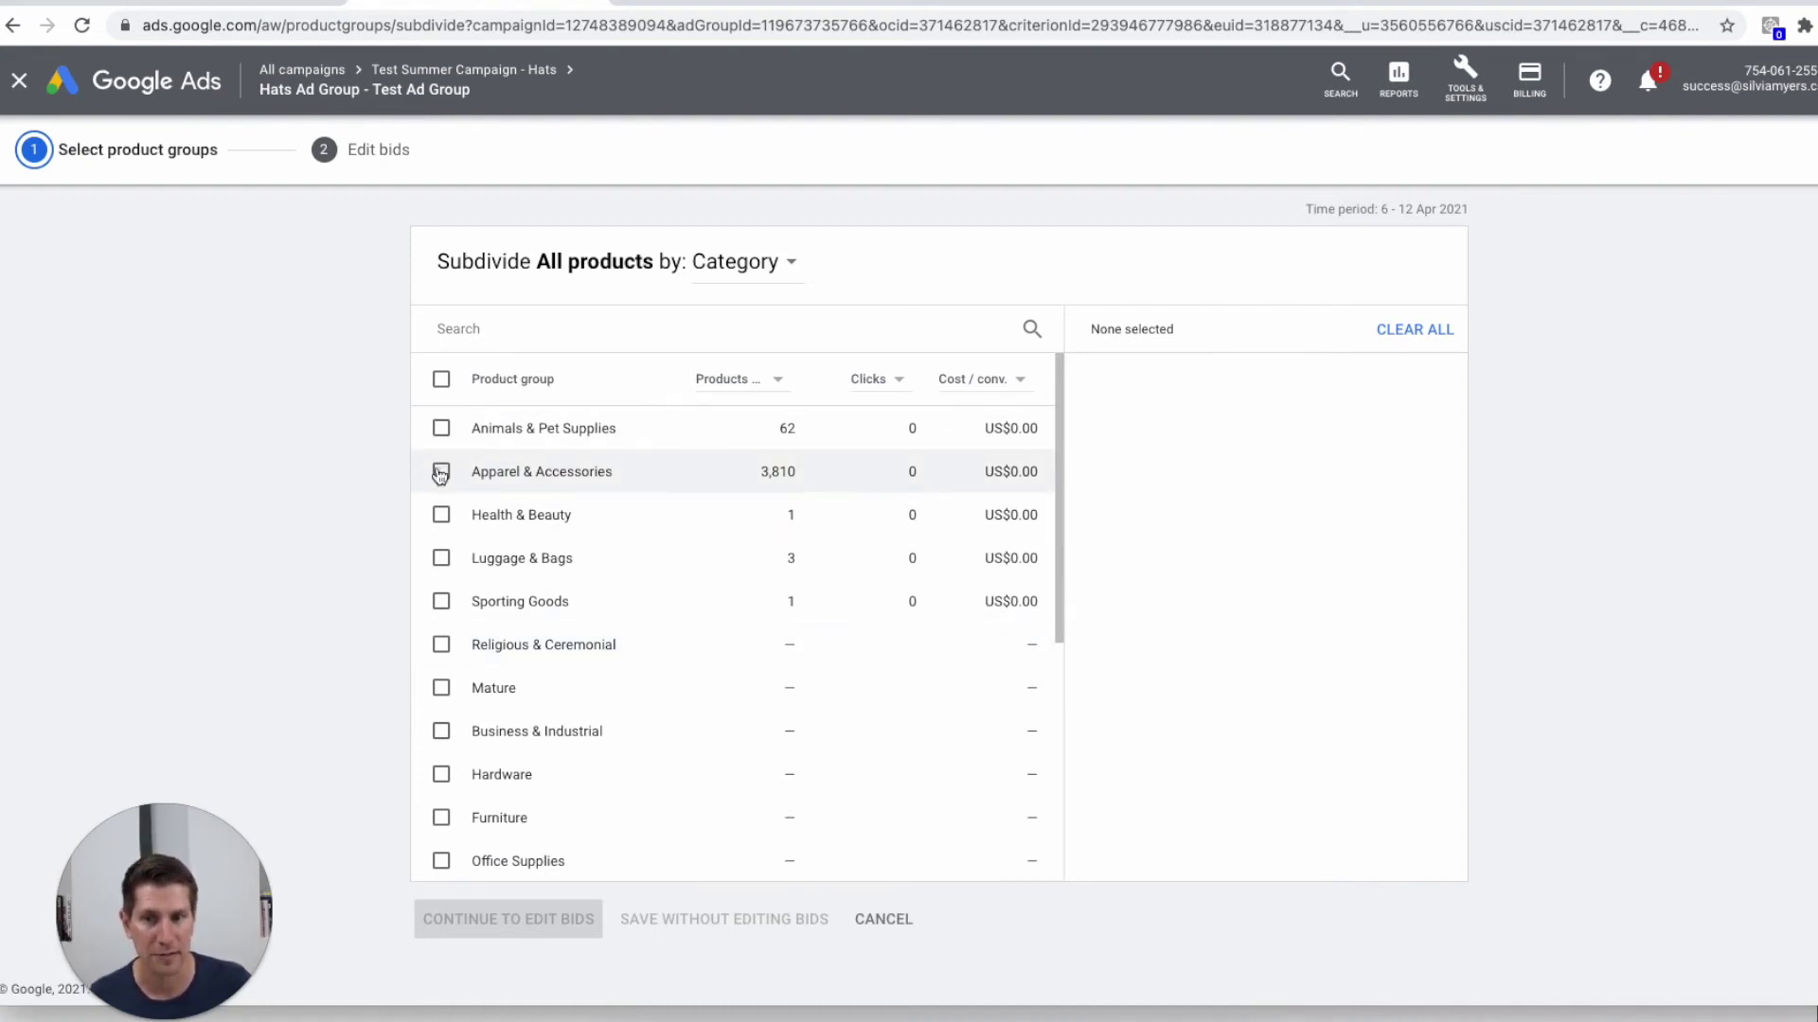
{"action": "left_click", "coordinate": [744, 256]}
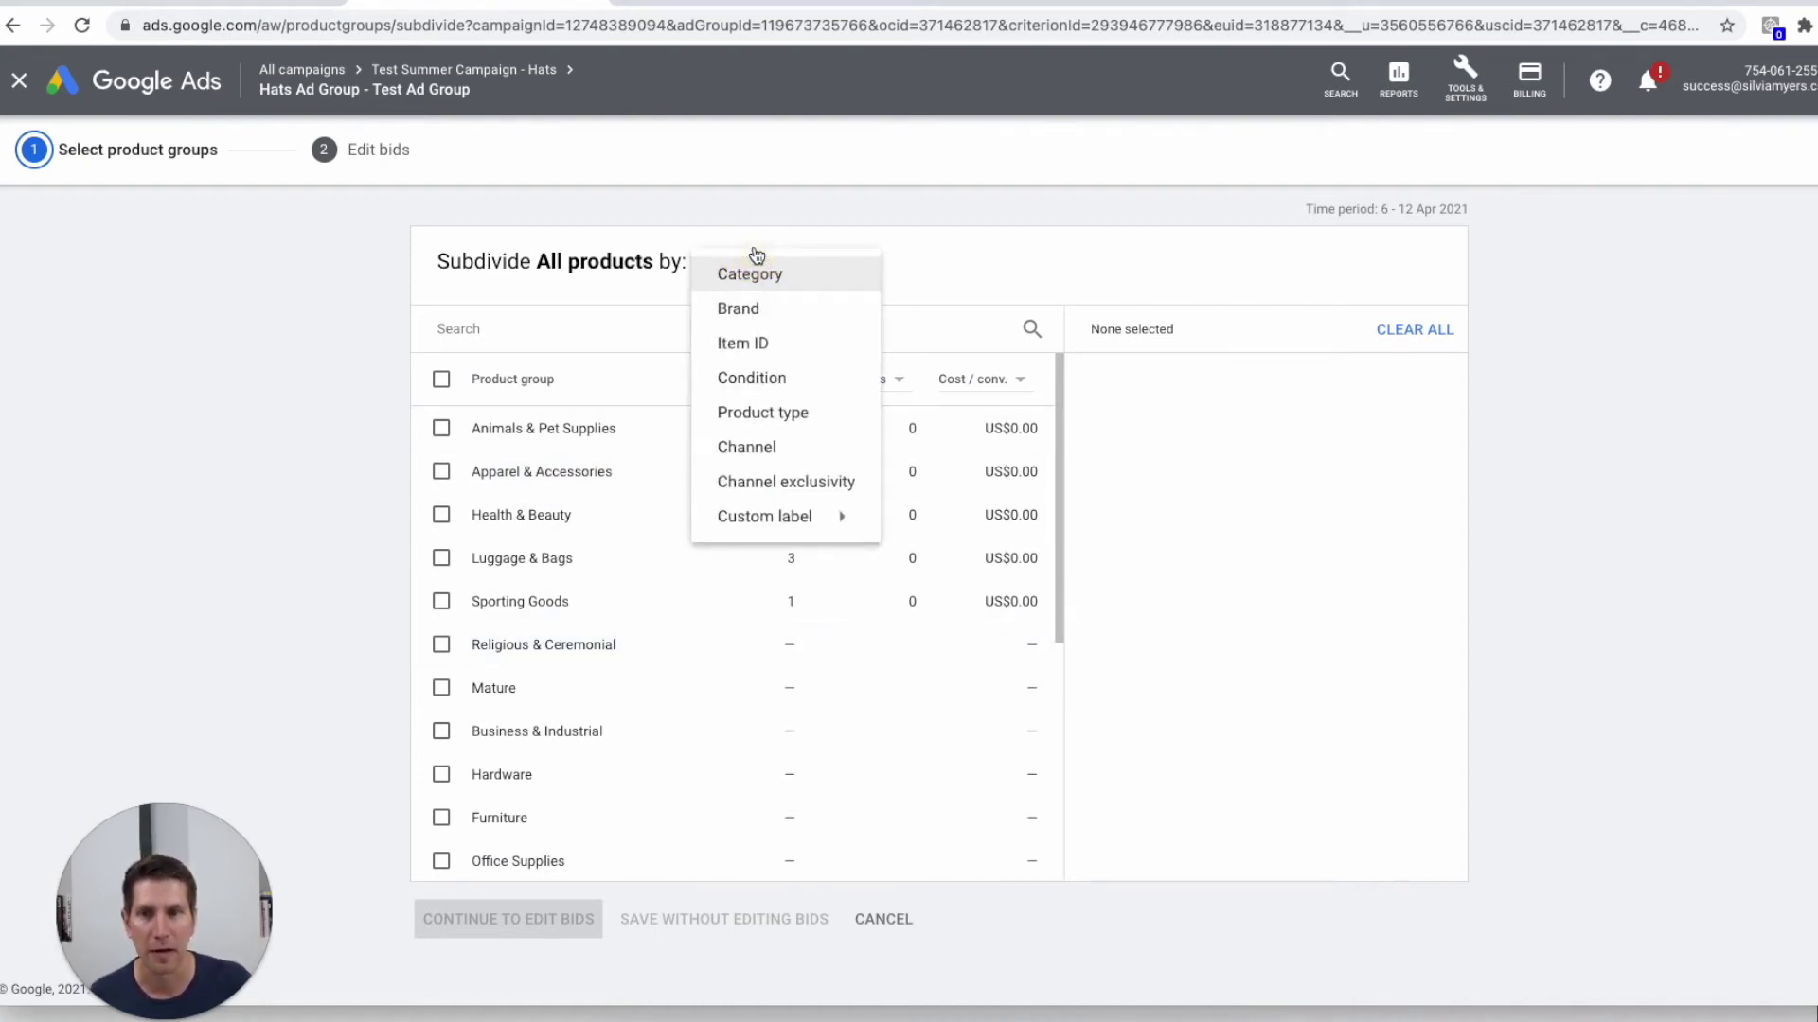
{"action": "left_click", "coordinate": [784, 305]}
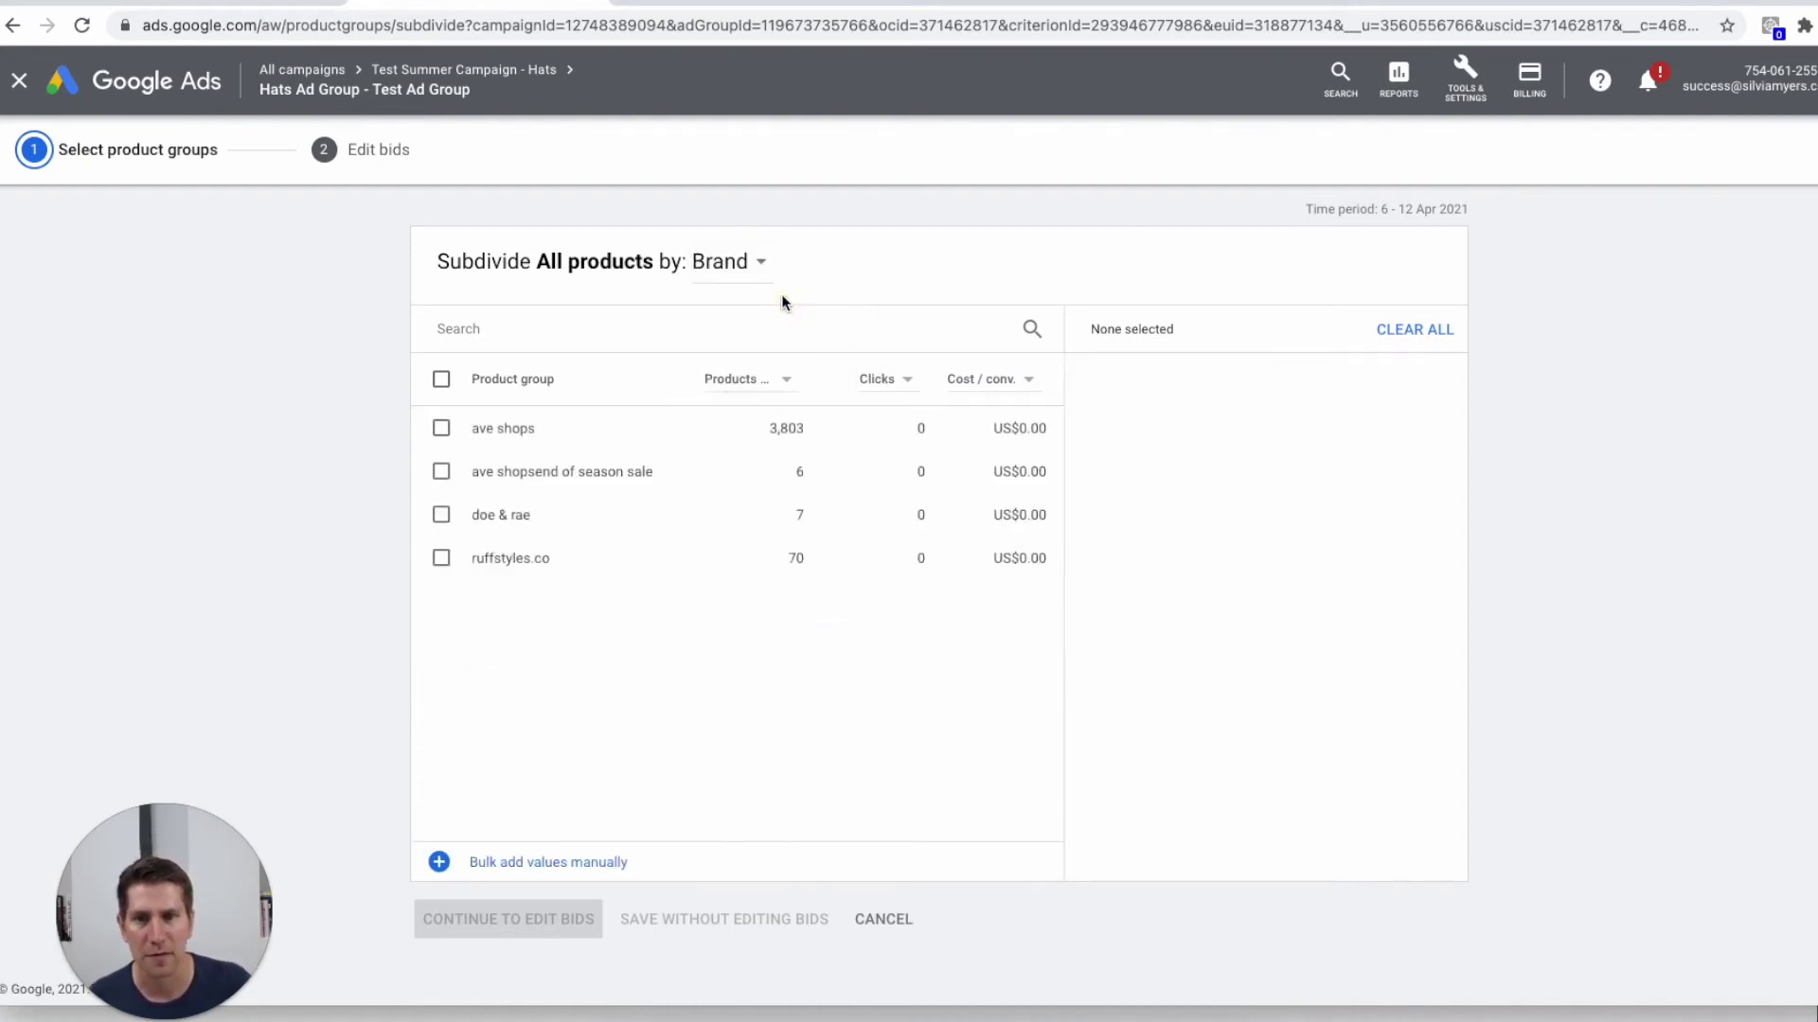
{"action": "left_click", "coordinate": [730, 273]}
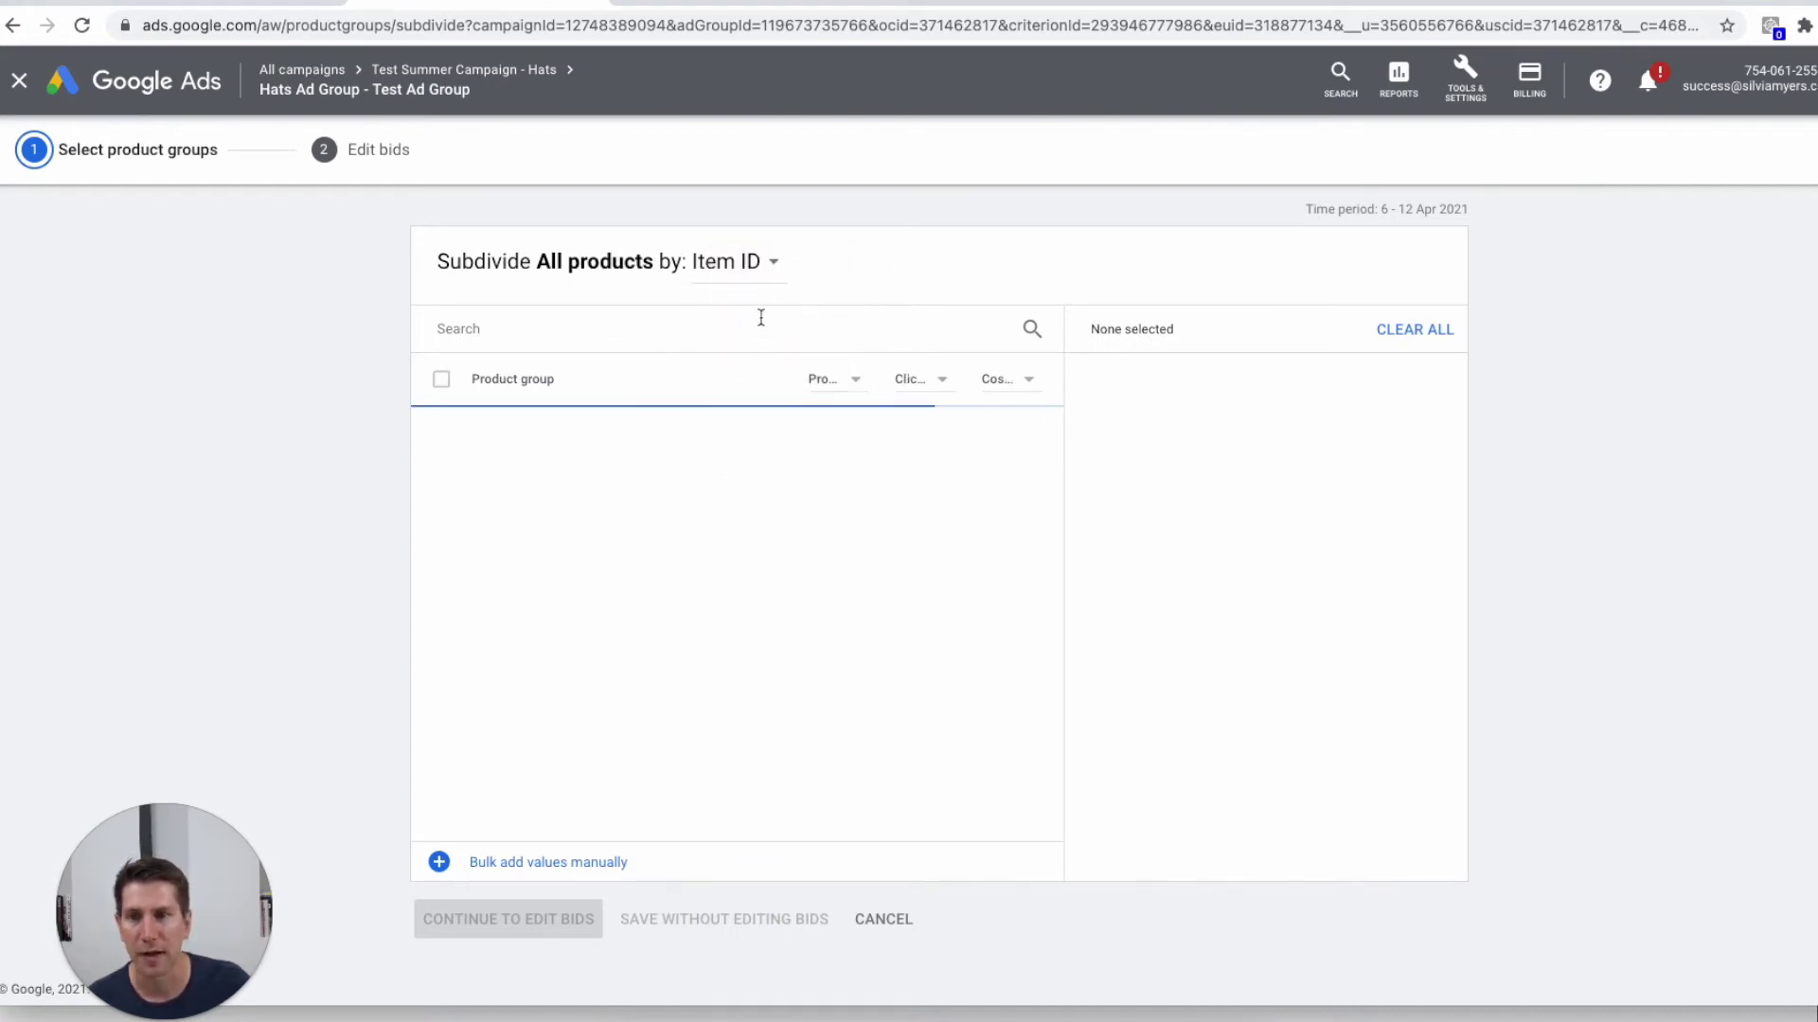
- Subdivide All products by Category with only Apparel & Accessories selected, and save it with automatic bidding
{"action": "left_click", "coordinate": [742, 269]}
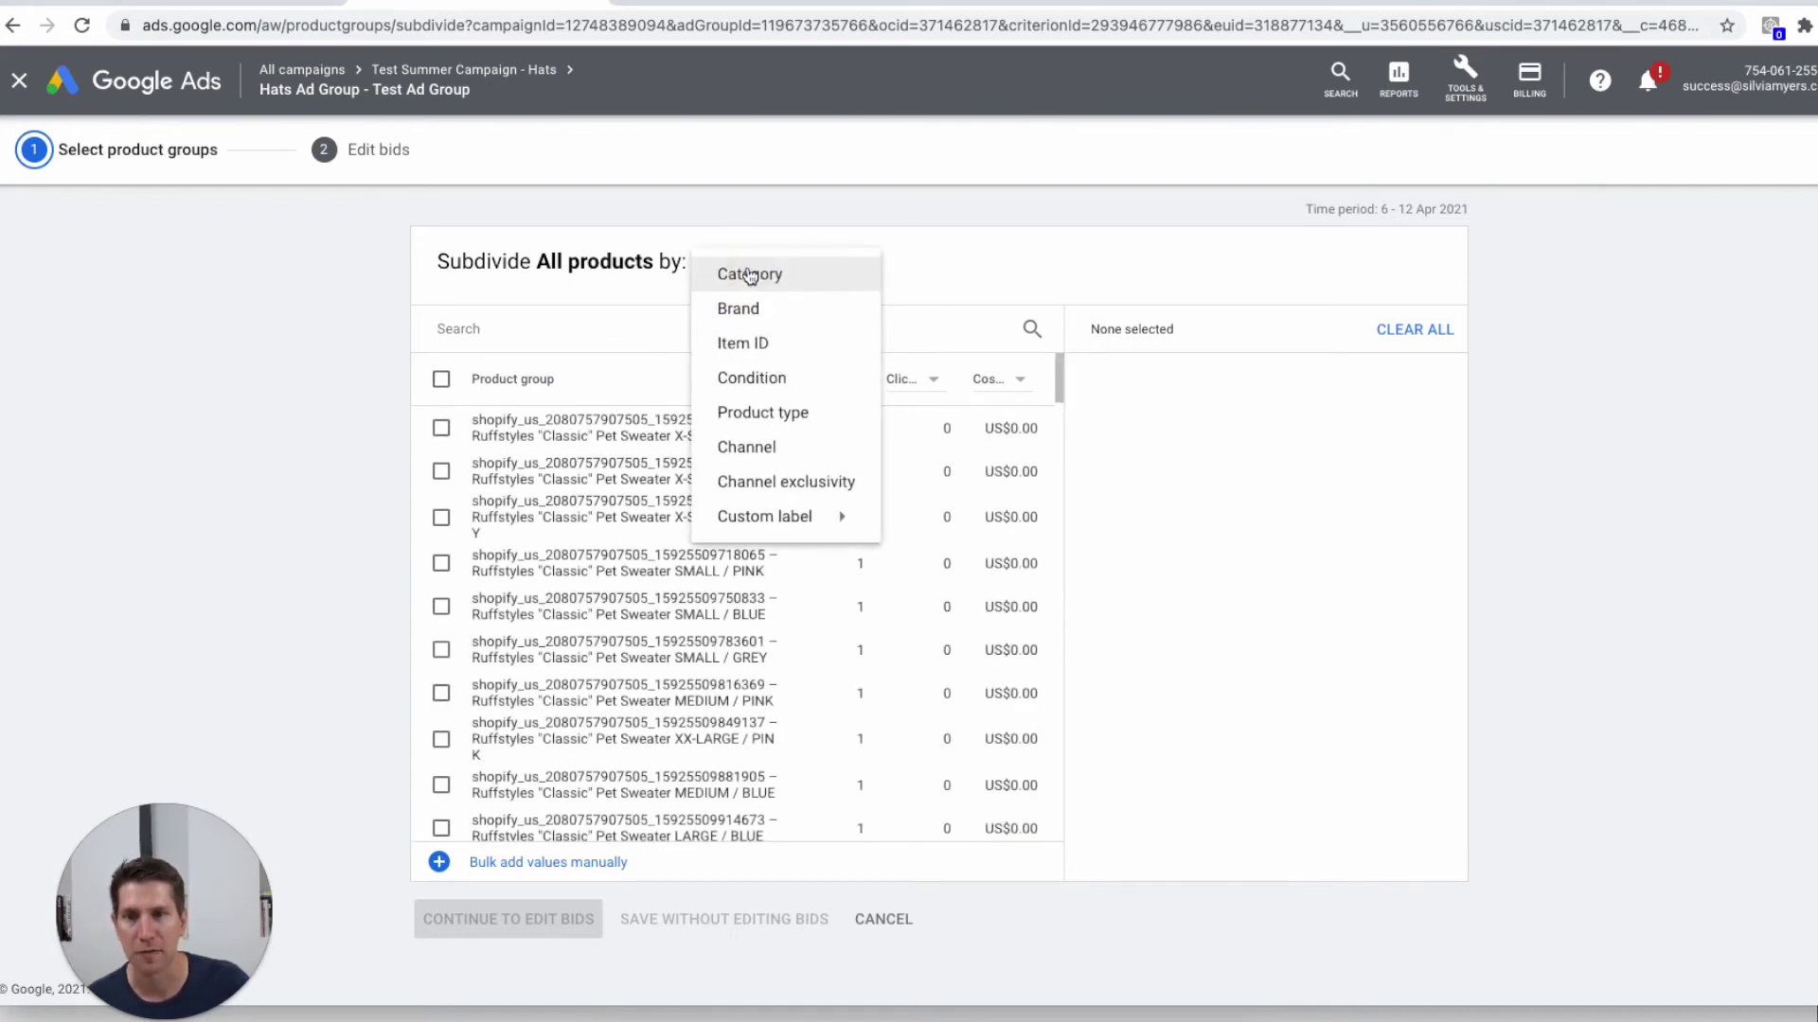
{"action": "left_click", "coordinate": [746, 271]}
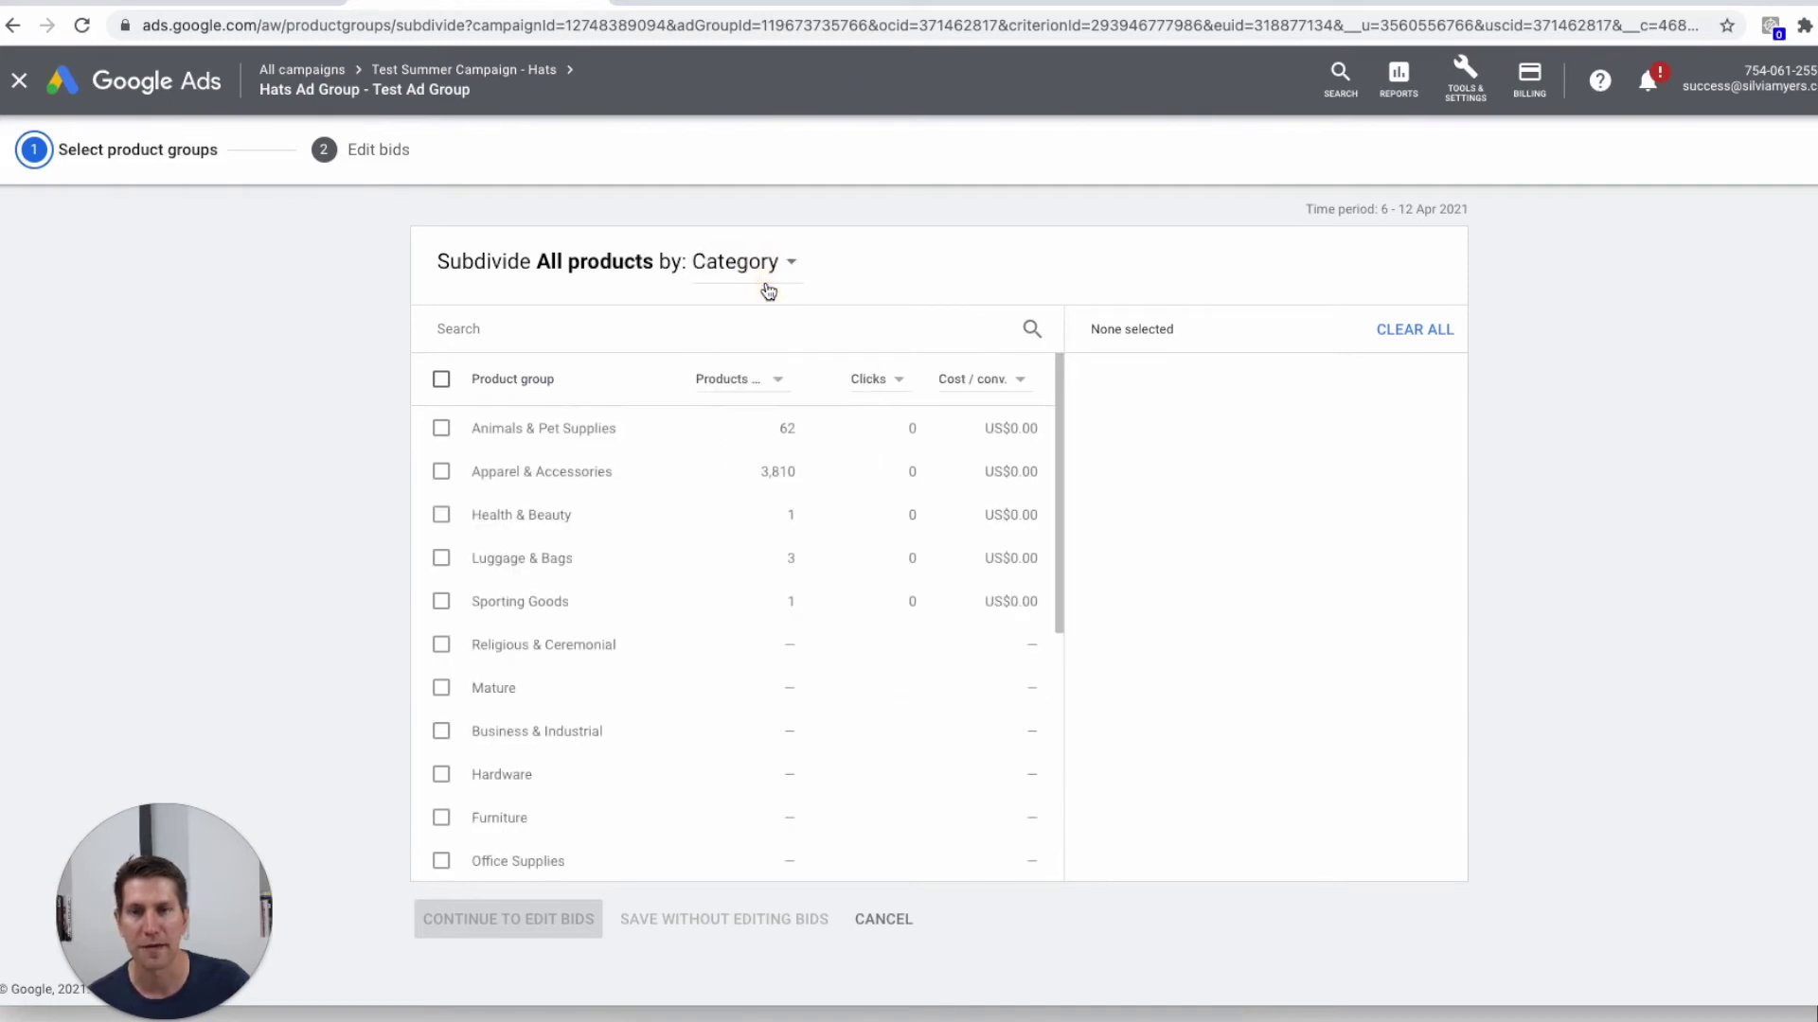
{"action": "left_click", "coordinate": [442, 472]}
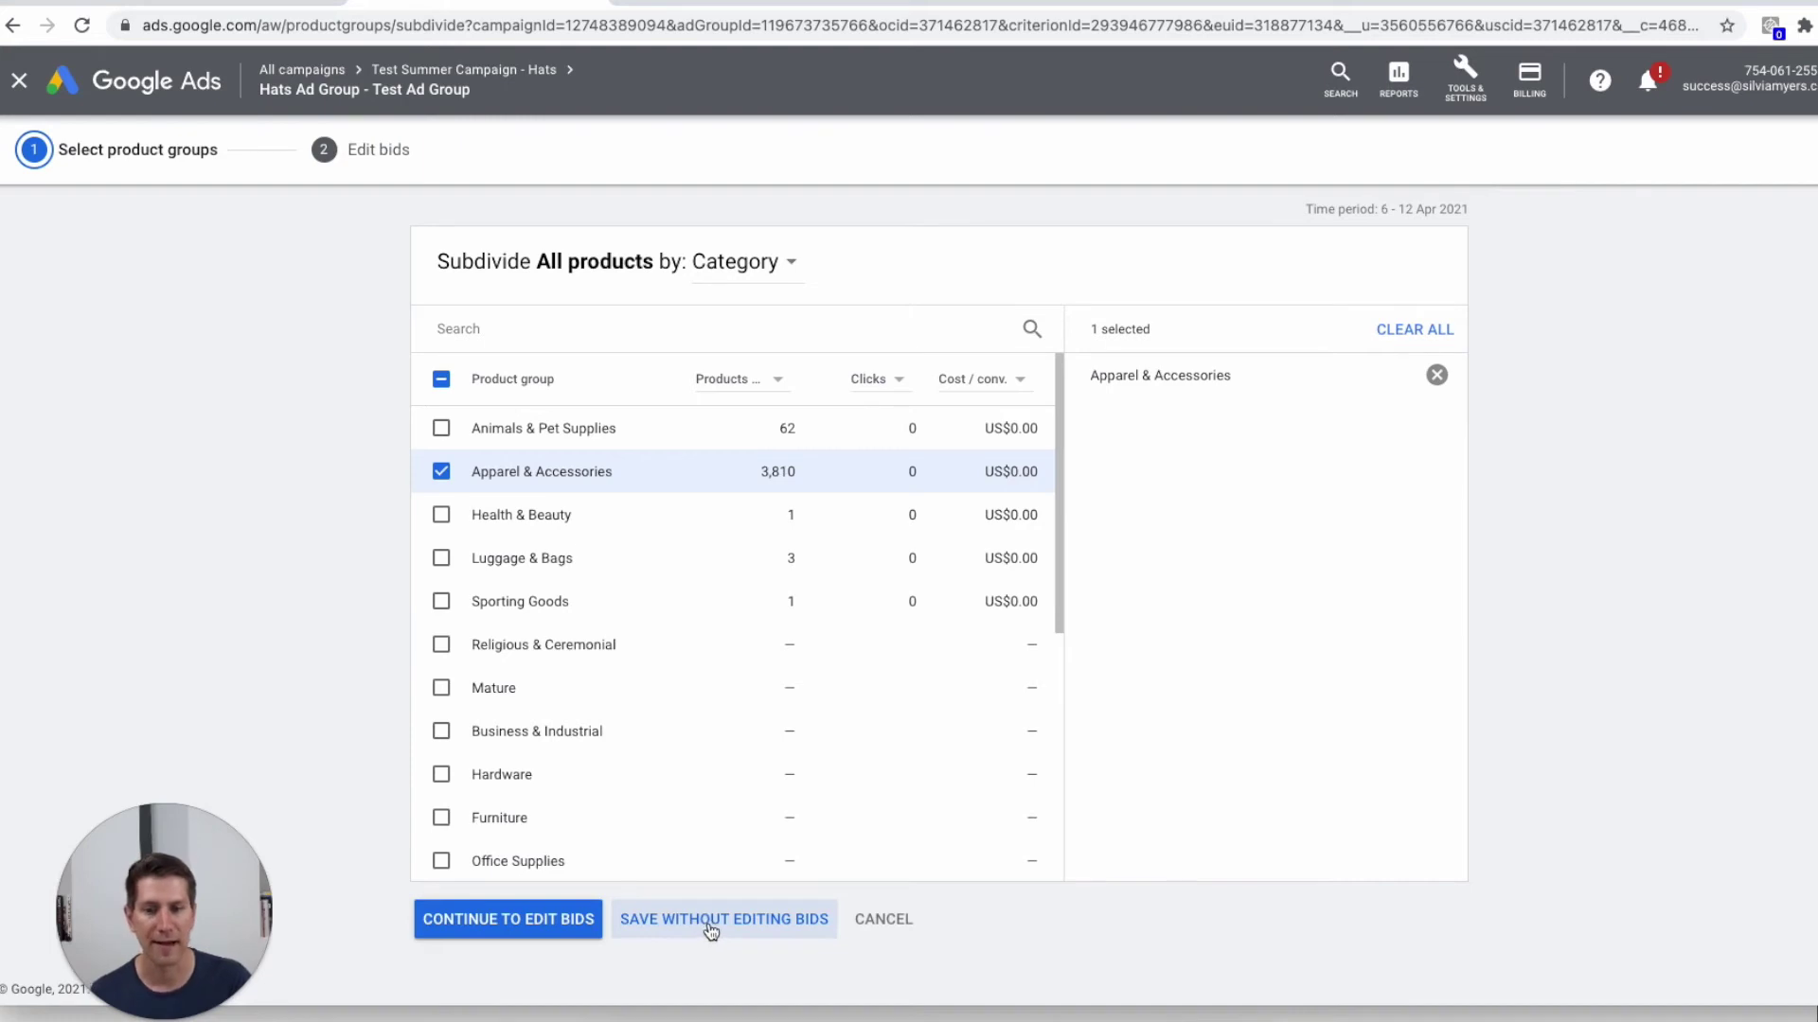
{"action": "left_click", "coordinate": [547, 930]}
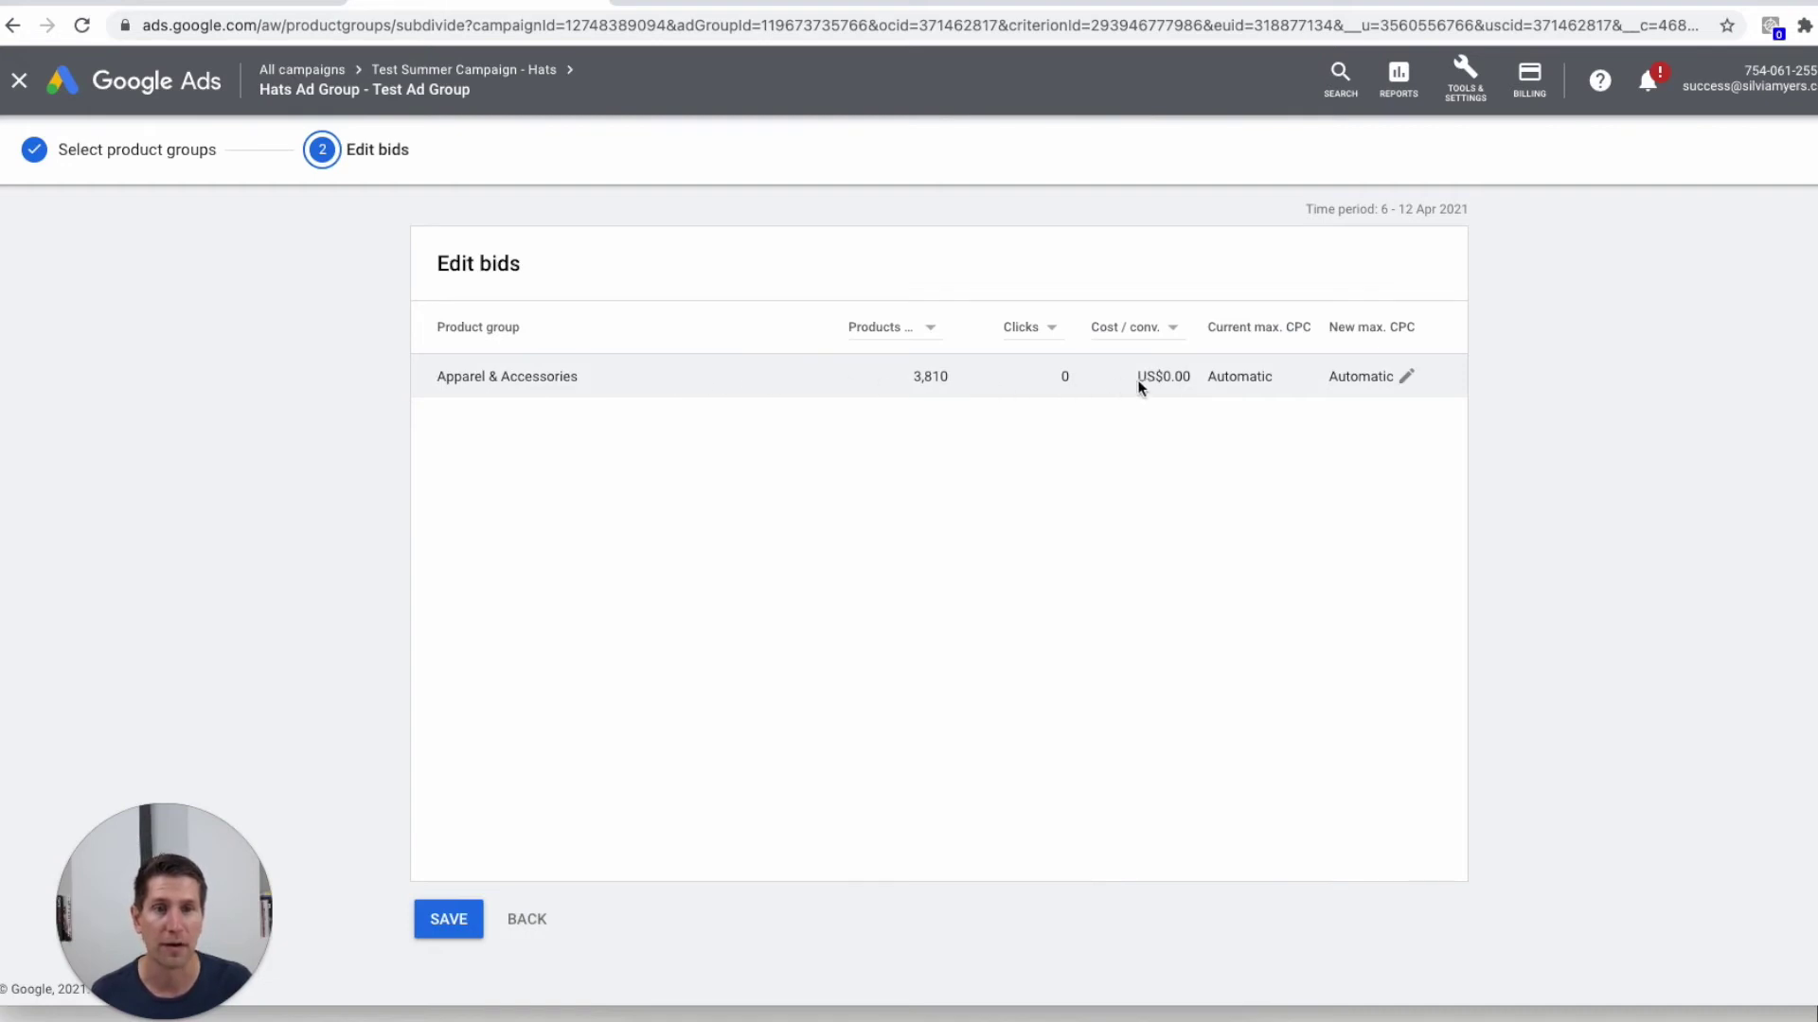
{"action": "left_click", "coordinate": [440, 923]}
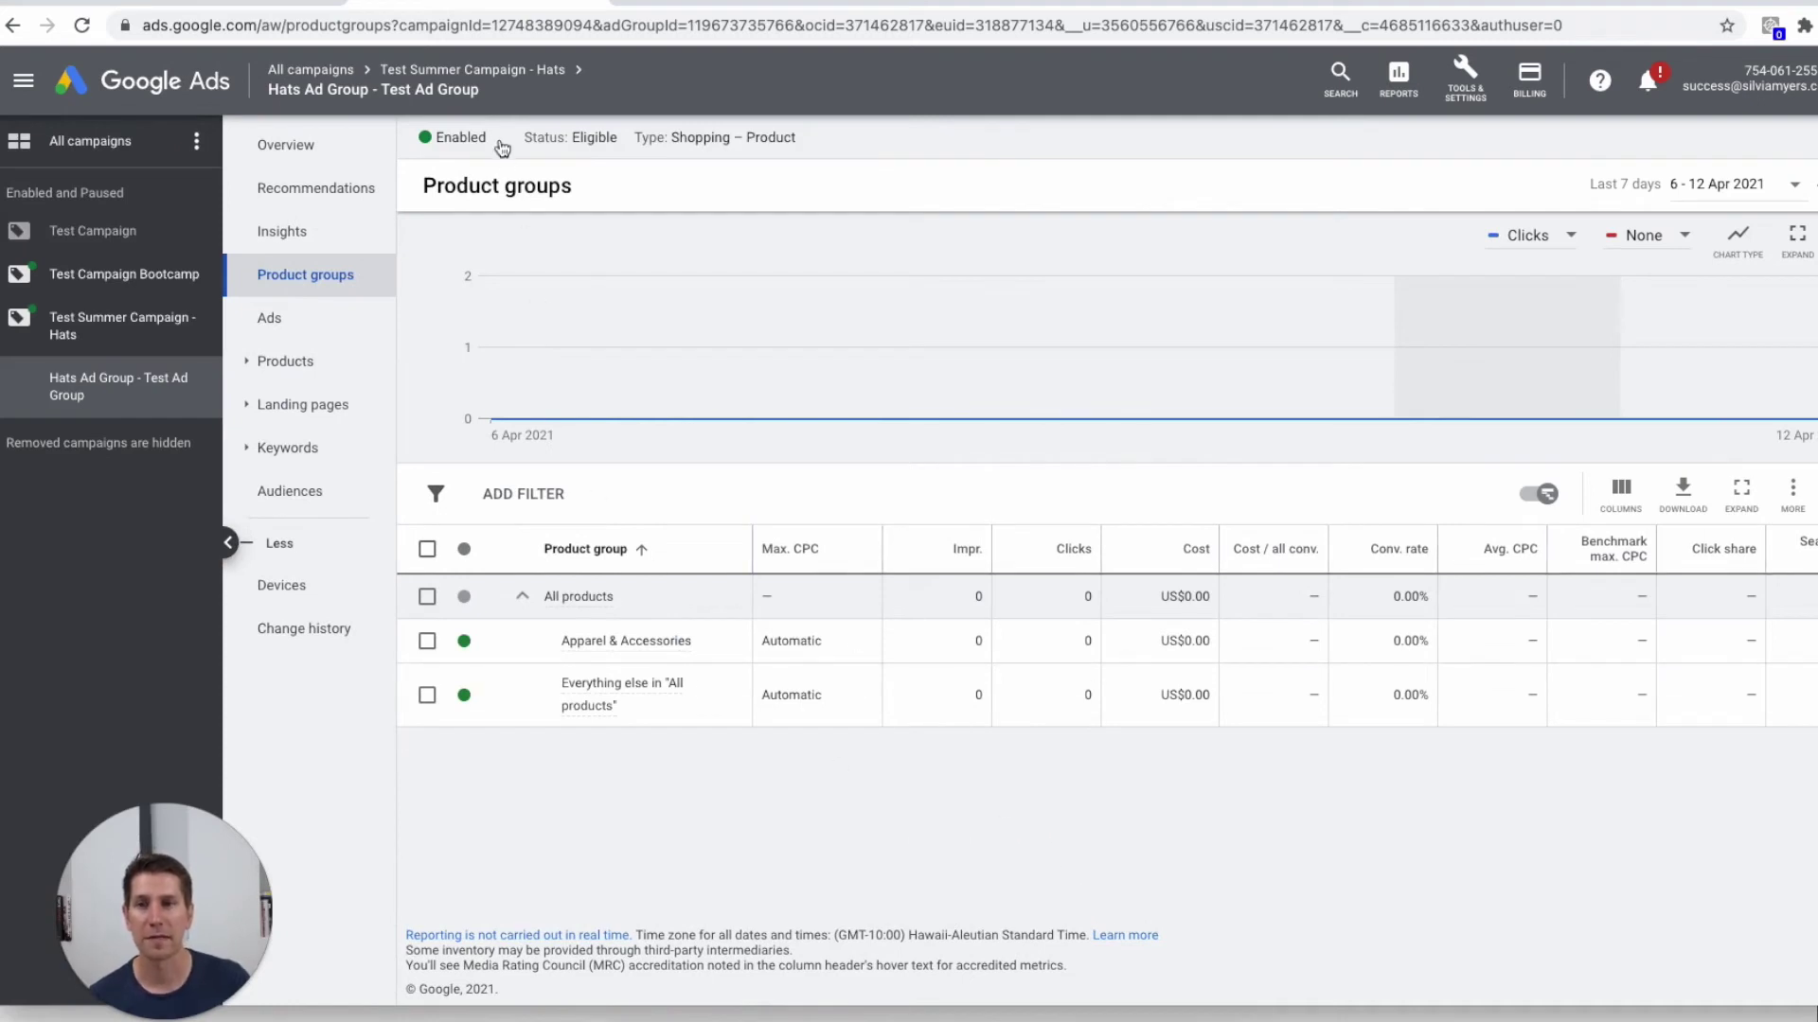
- Exclude the Everything else in "All products" group from the ad group
{"action": "mouse_move", "coordinate": [657, 649]}
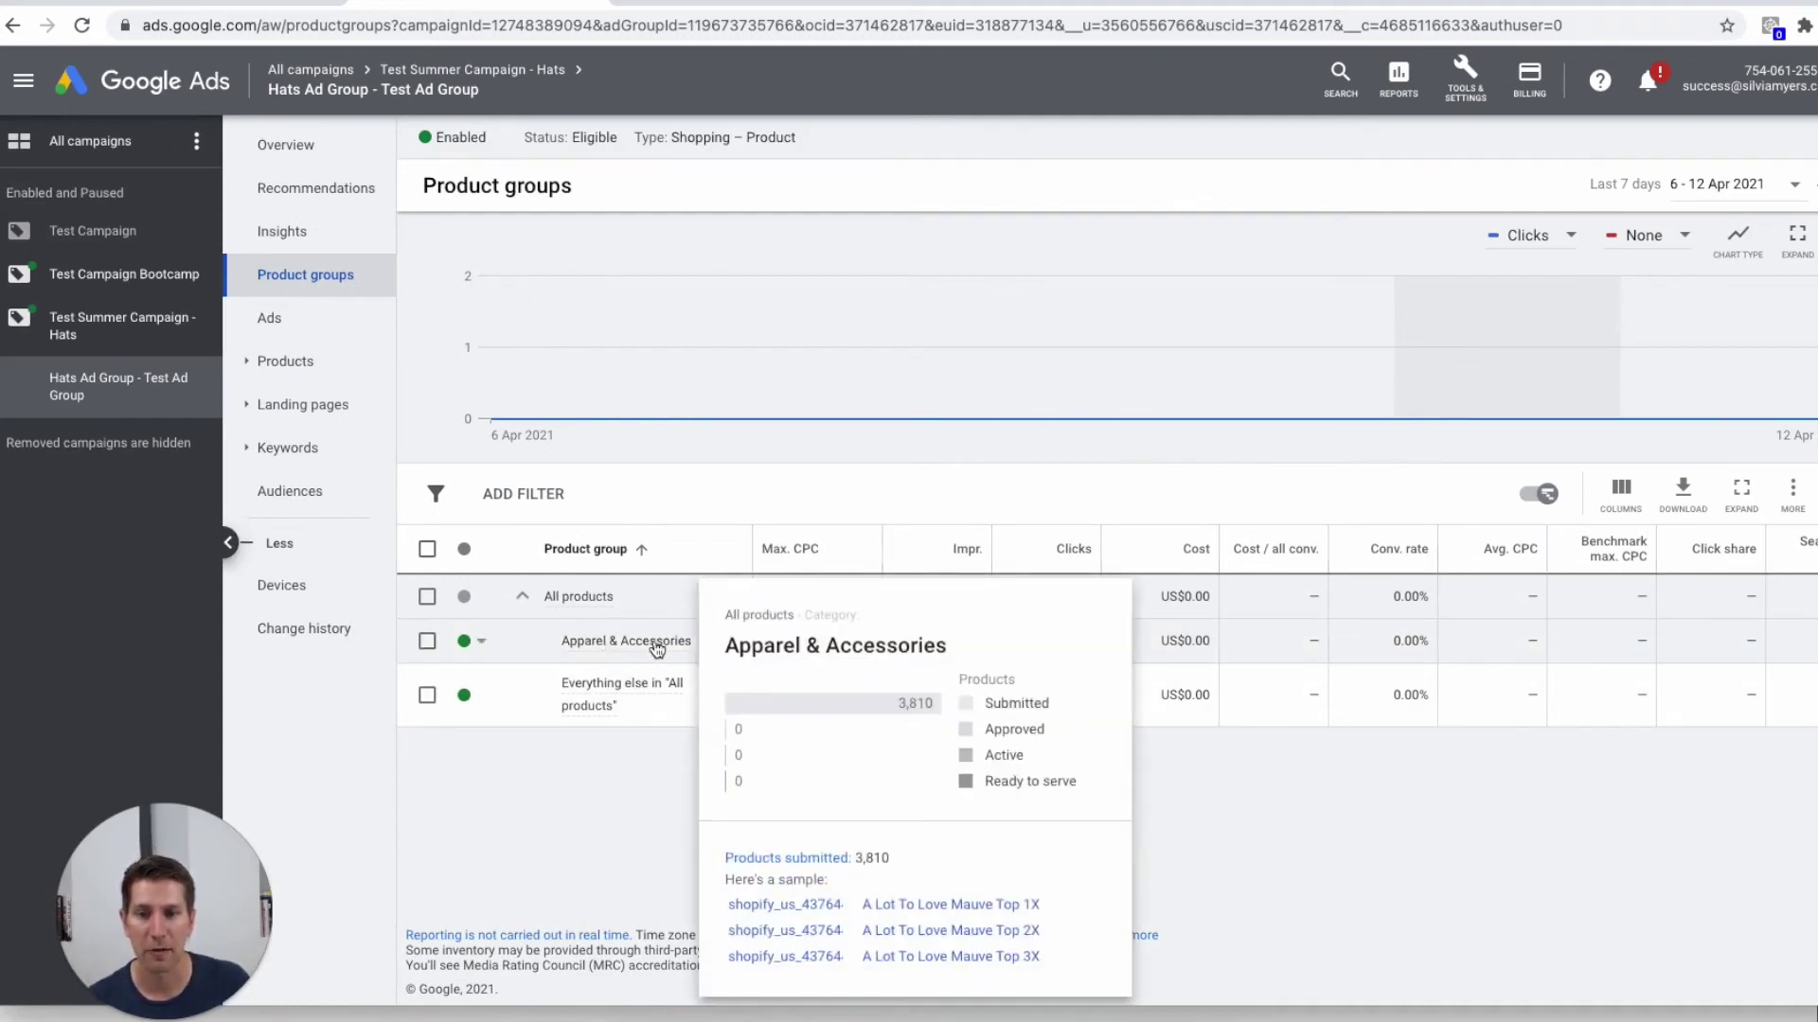
{"action": "mouse_move", "coordinate": [602, 700]}
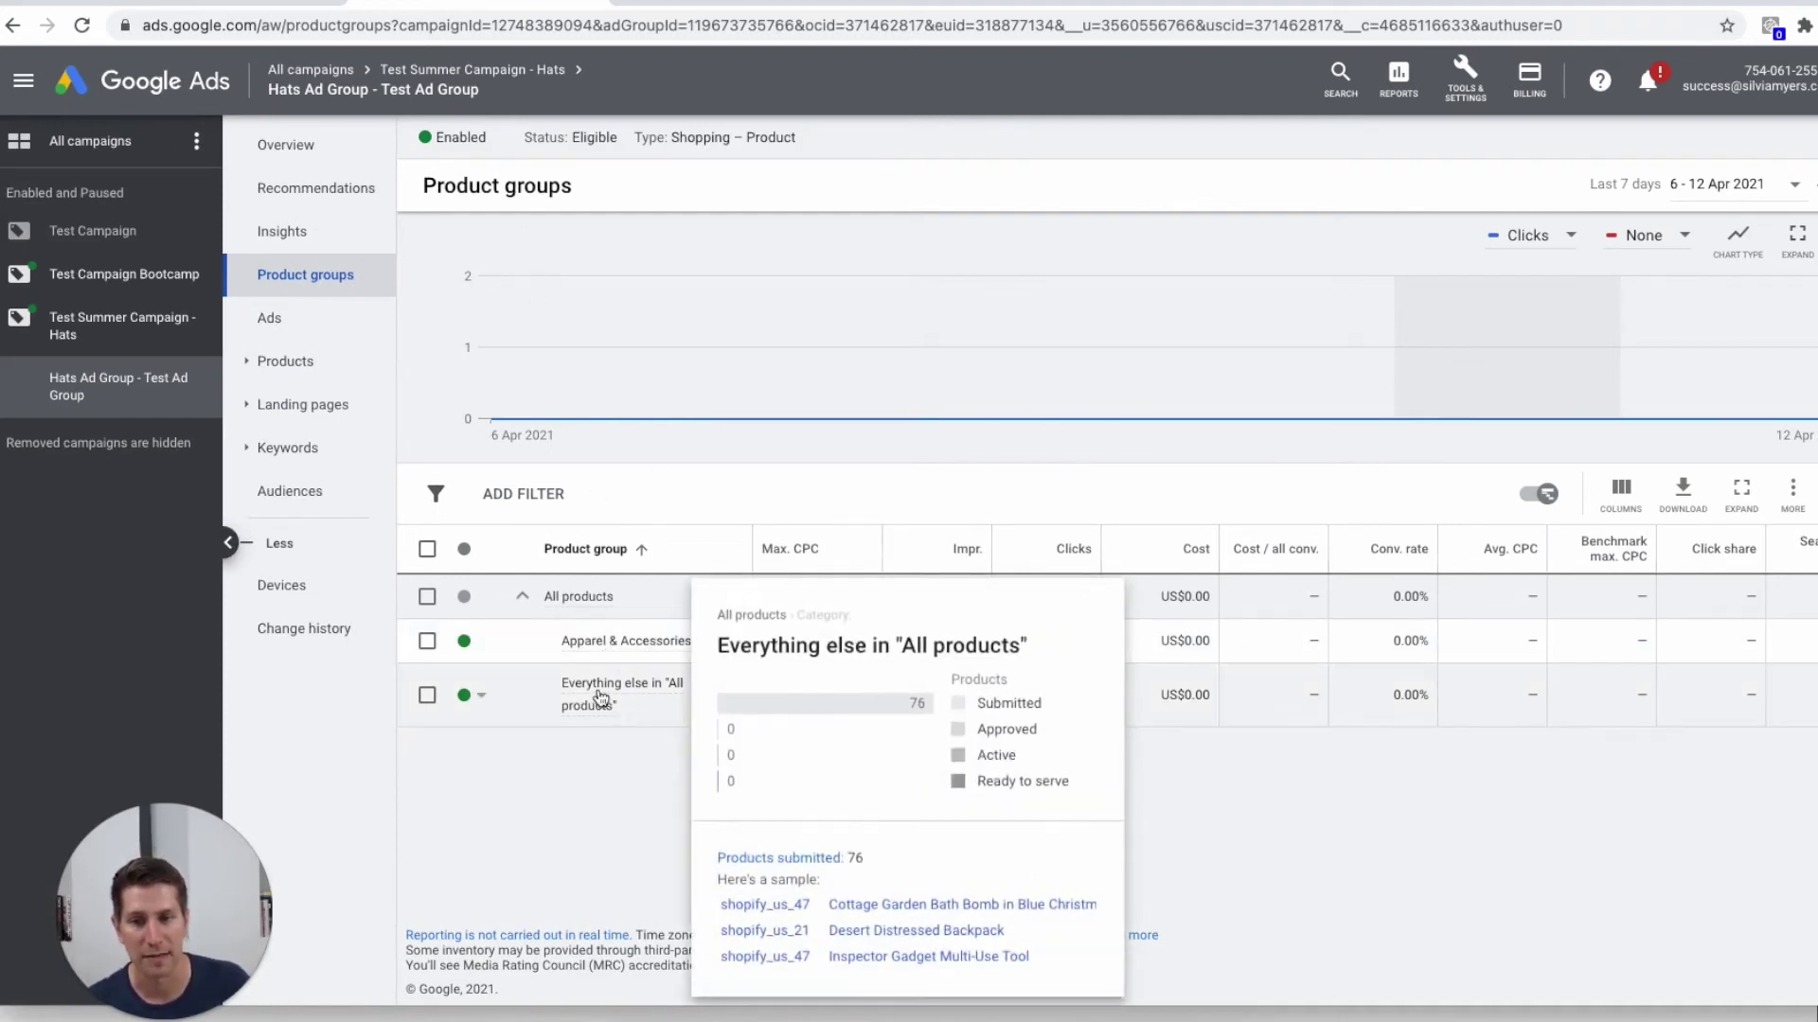
{"action": "left_click", "coordinate": [481, 696]}
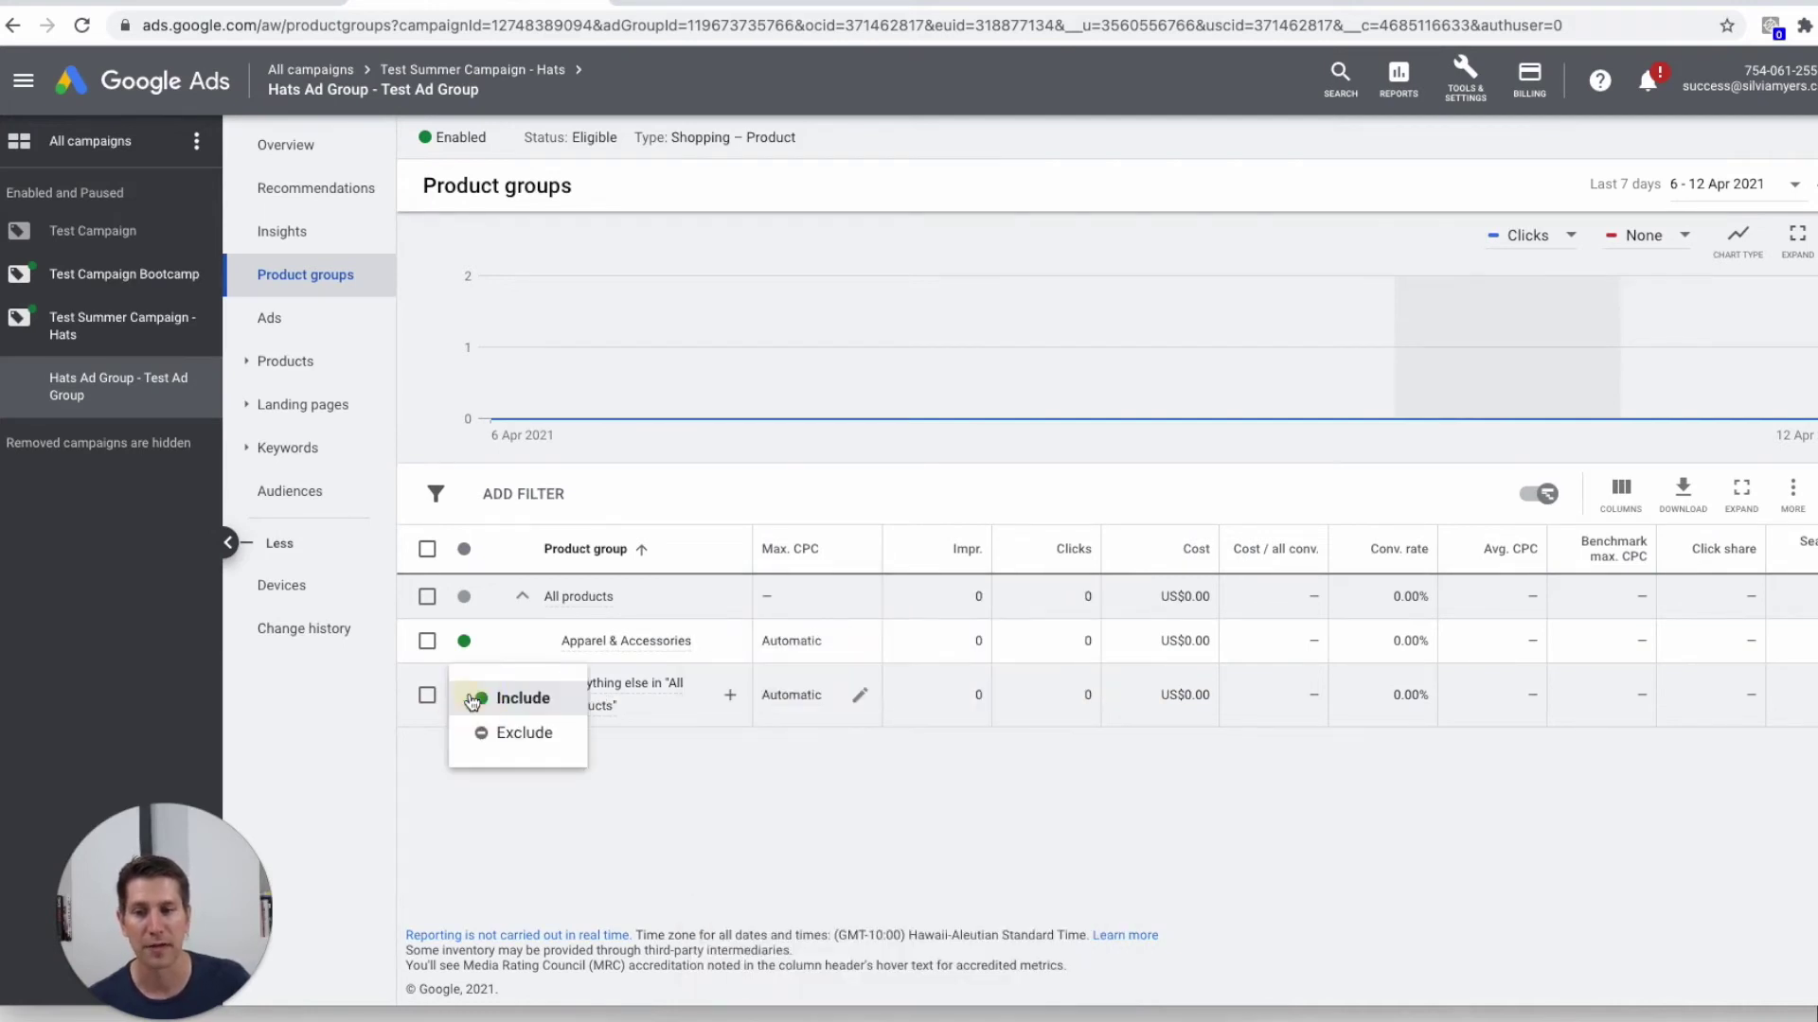
{"action": "left_click", "coordinate": [512, 737]}
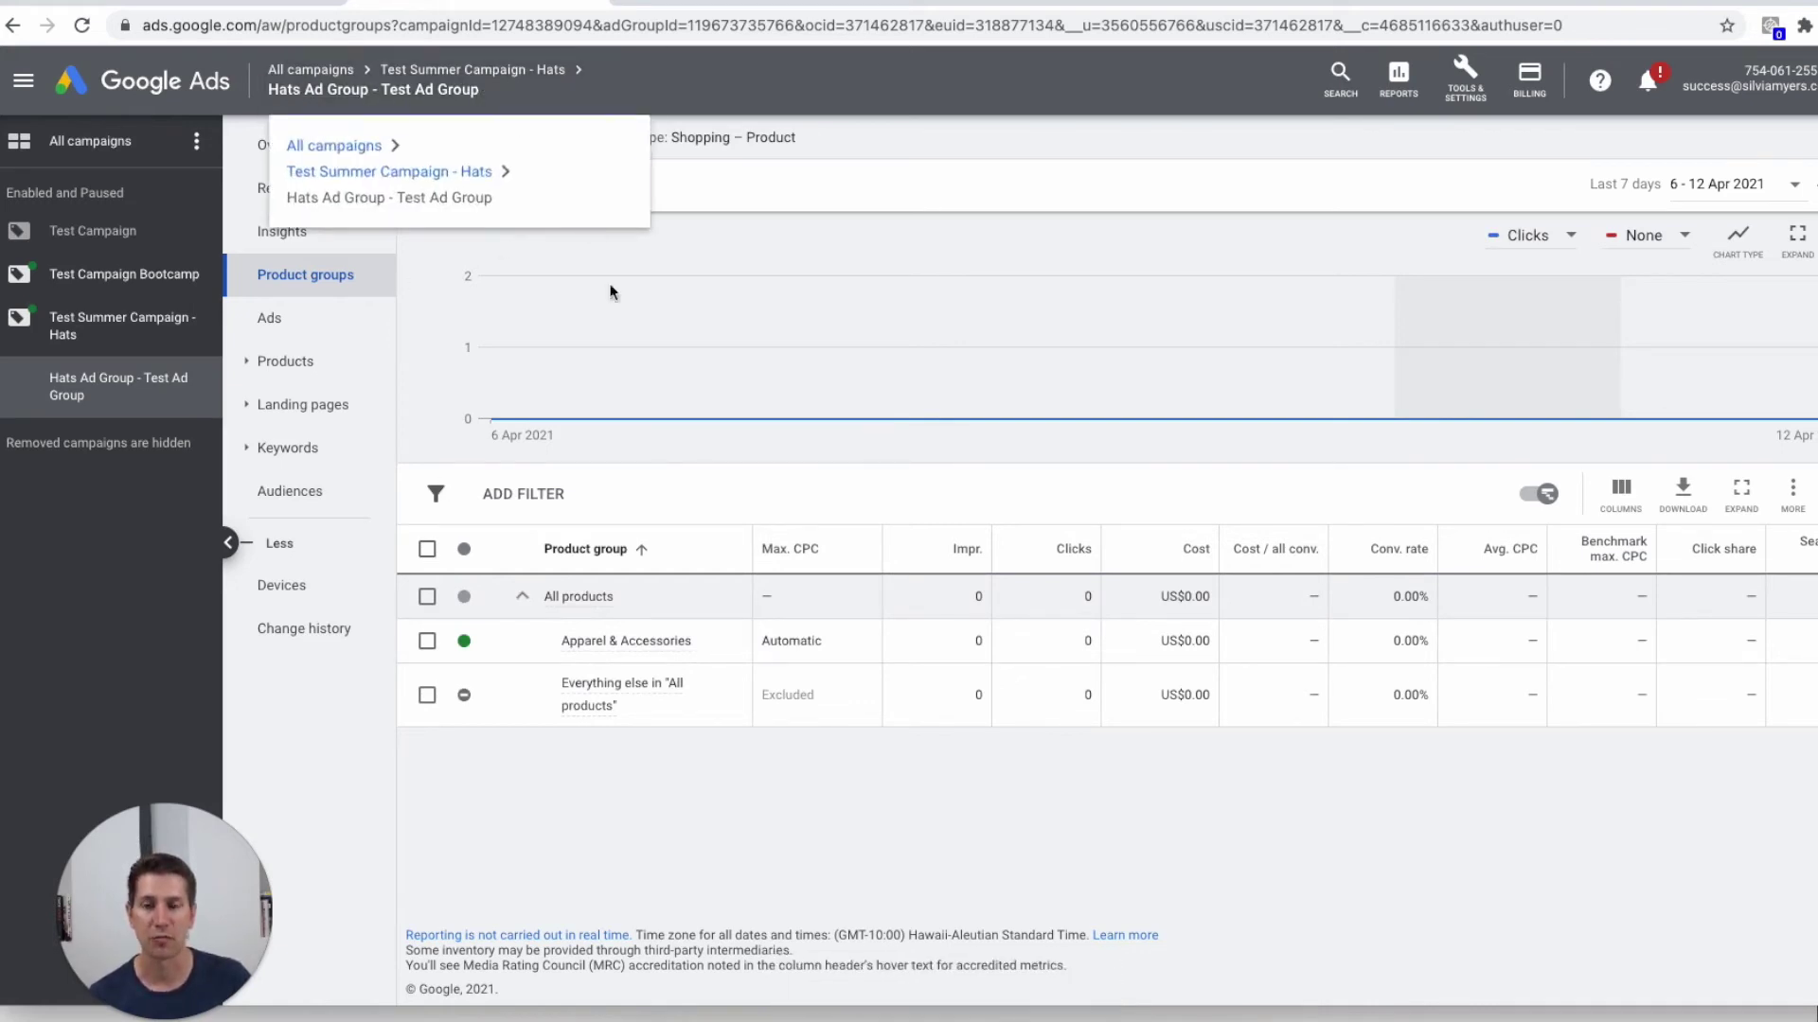
- Review Test Summer Campaign - Hats from the list of all campaigns, including its ad groups, and go back to that list
{"action": "mouse_move", "coordinate": [583, 651]}
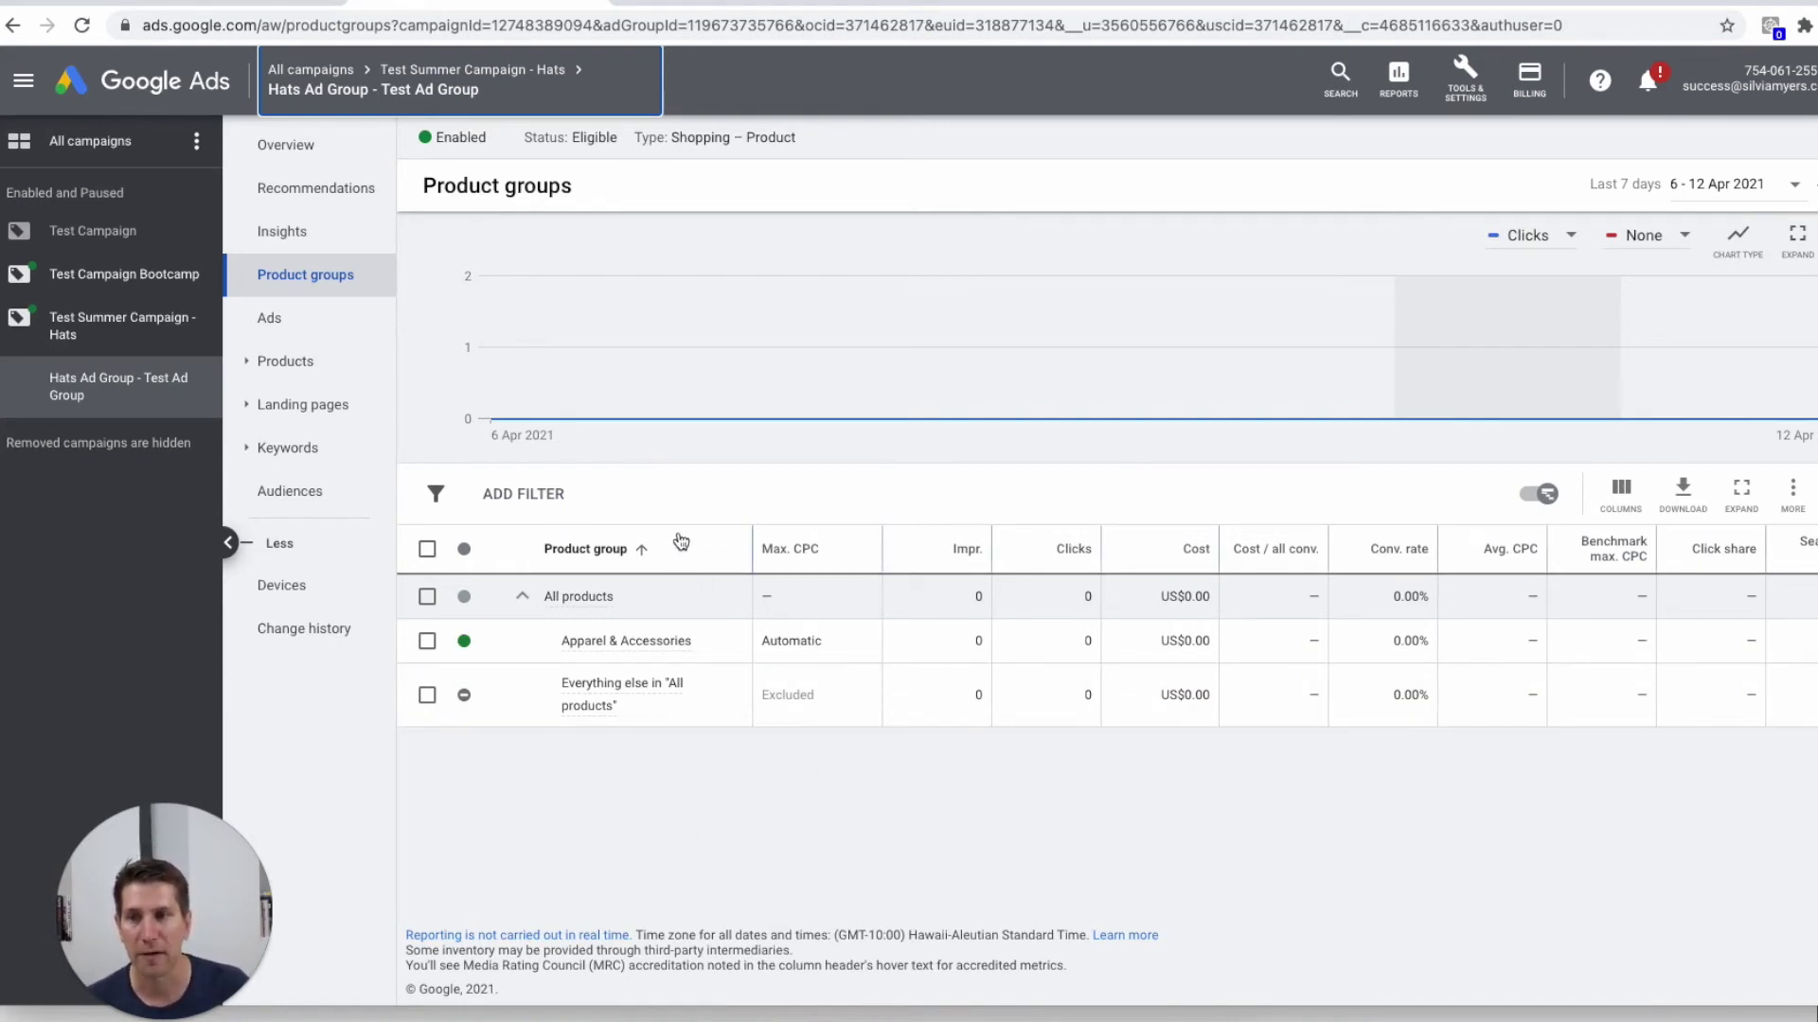
{"action": "left_click", "coordinate": [374, 89]}
{"action": "left_click", "coordinate": [450, 322]}
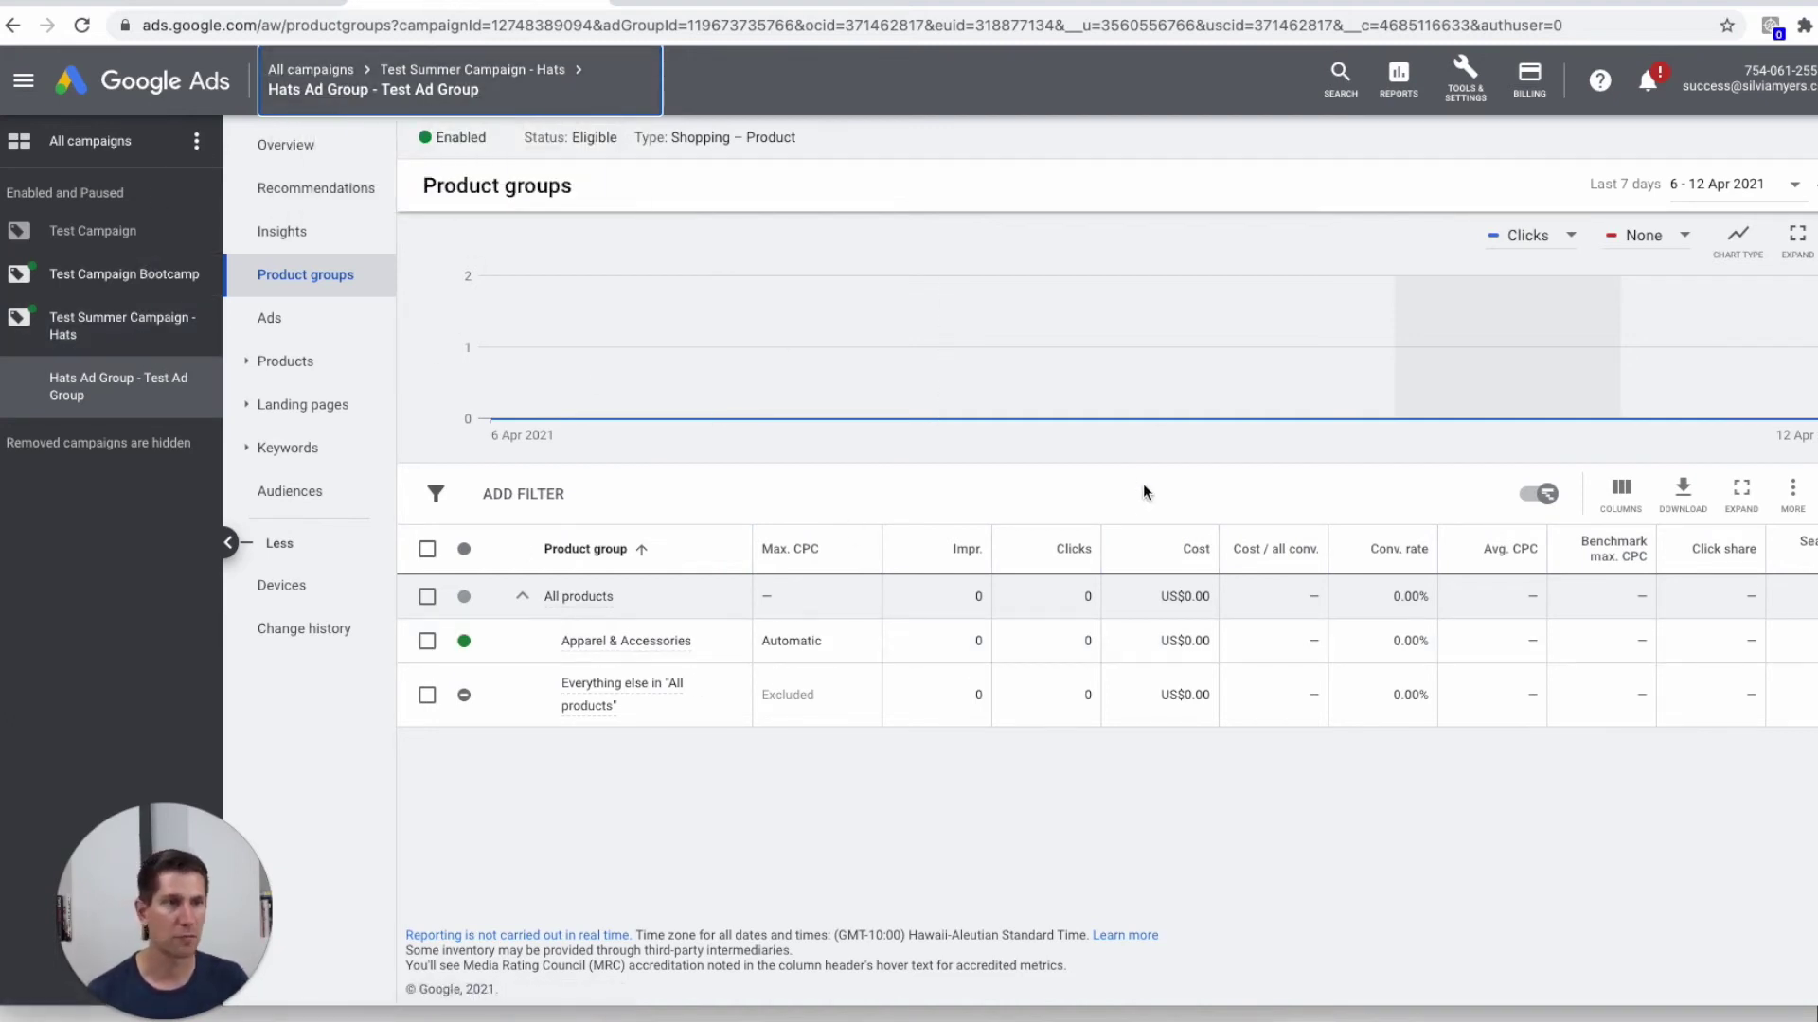
{"action": "left_click", "coordinate": [320, 76]}
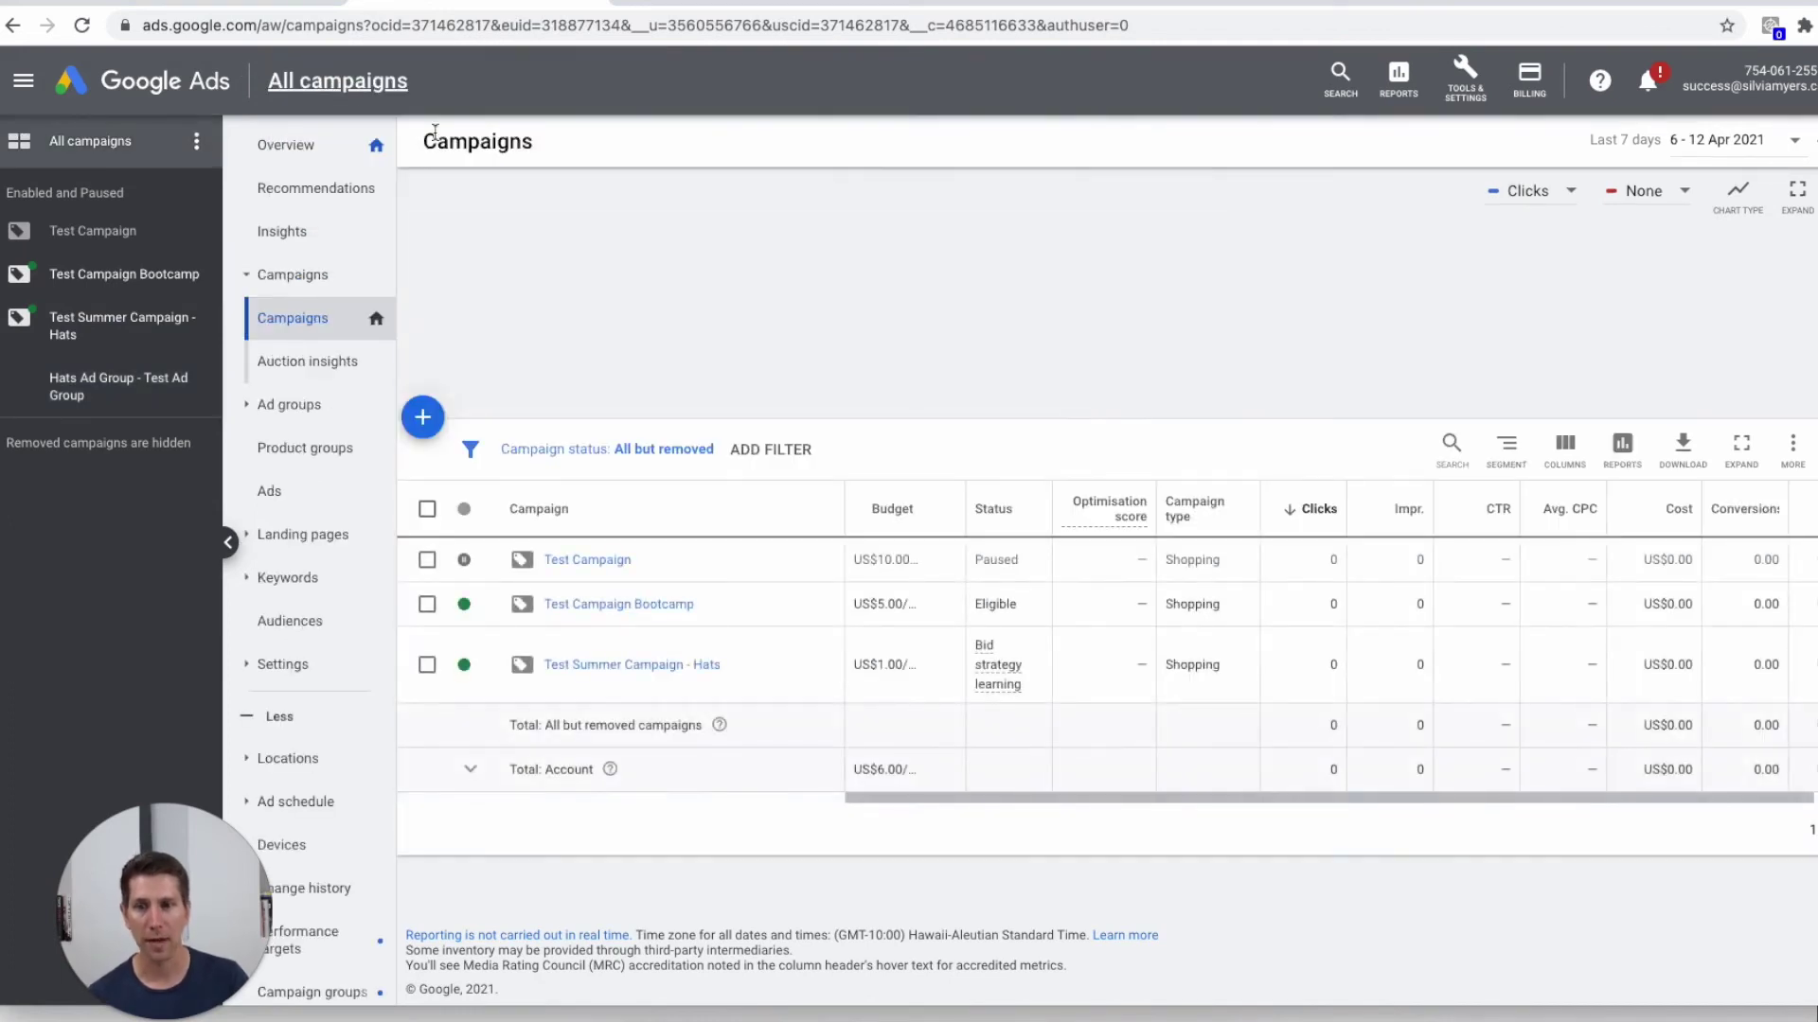
{"action": "left_click", "coordinate": [621, 668]}
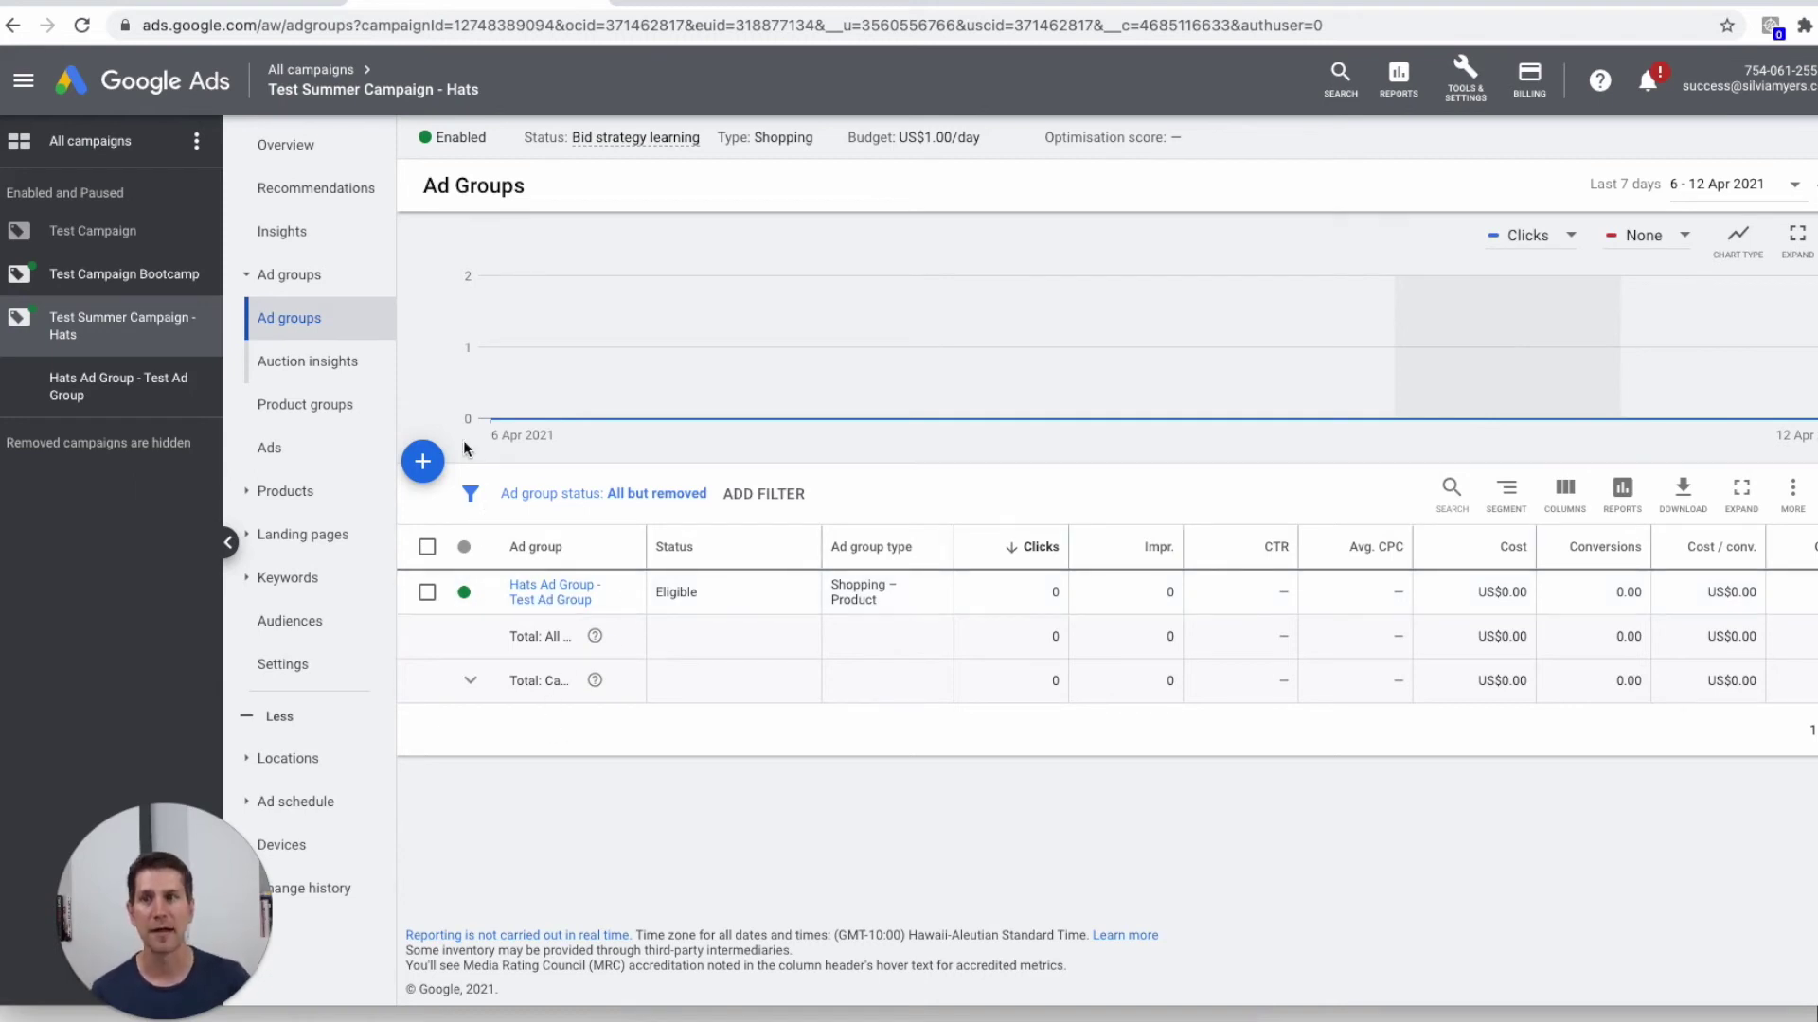
{"action": "left_click", "coordinate": [320, 74]}
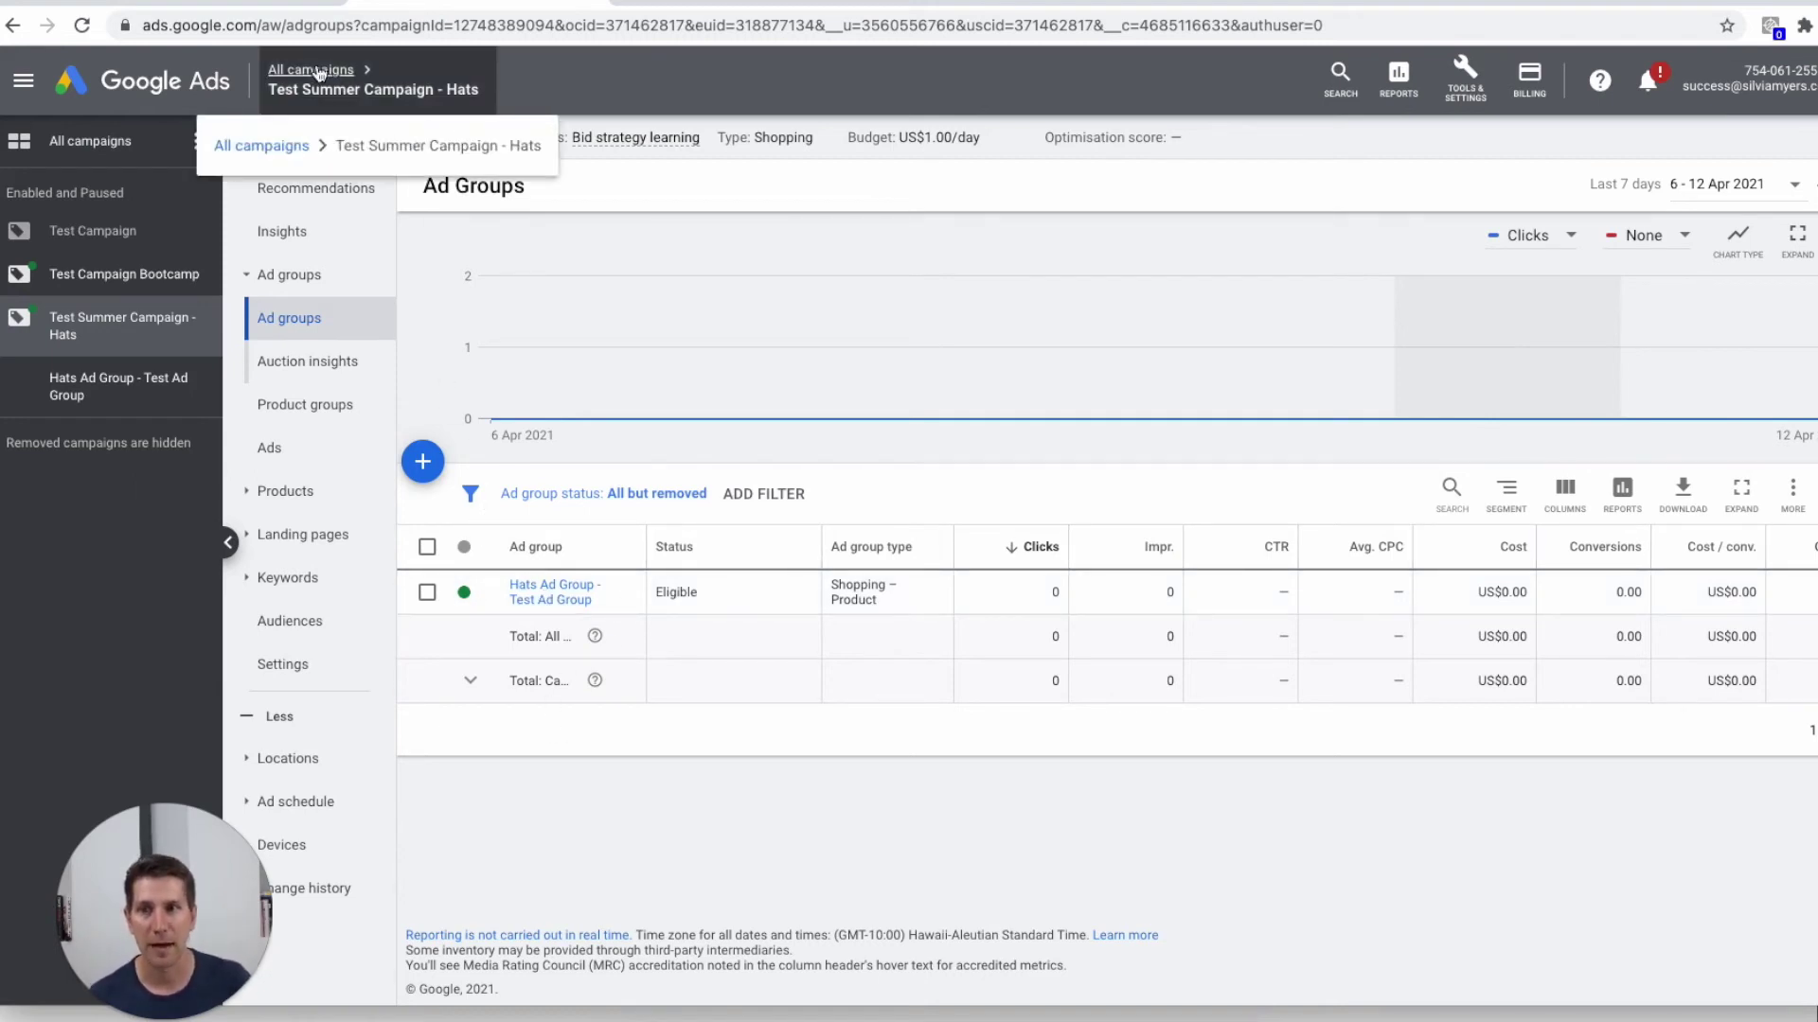
{"action": "left_click", "coordinate": [412, 99]}
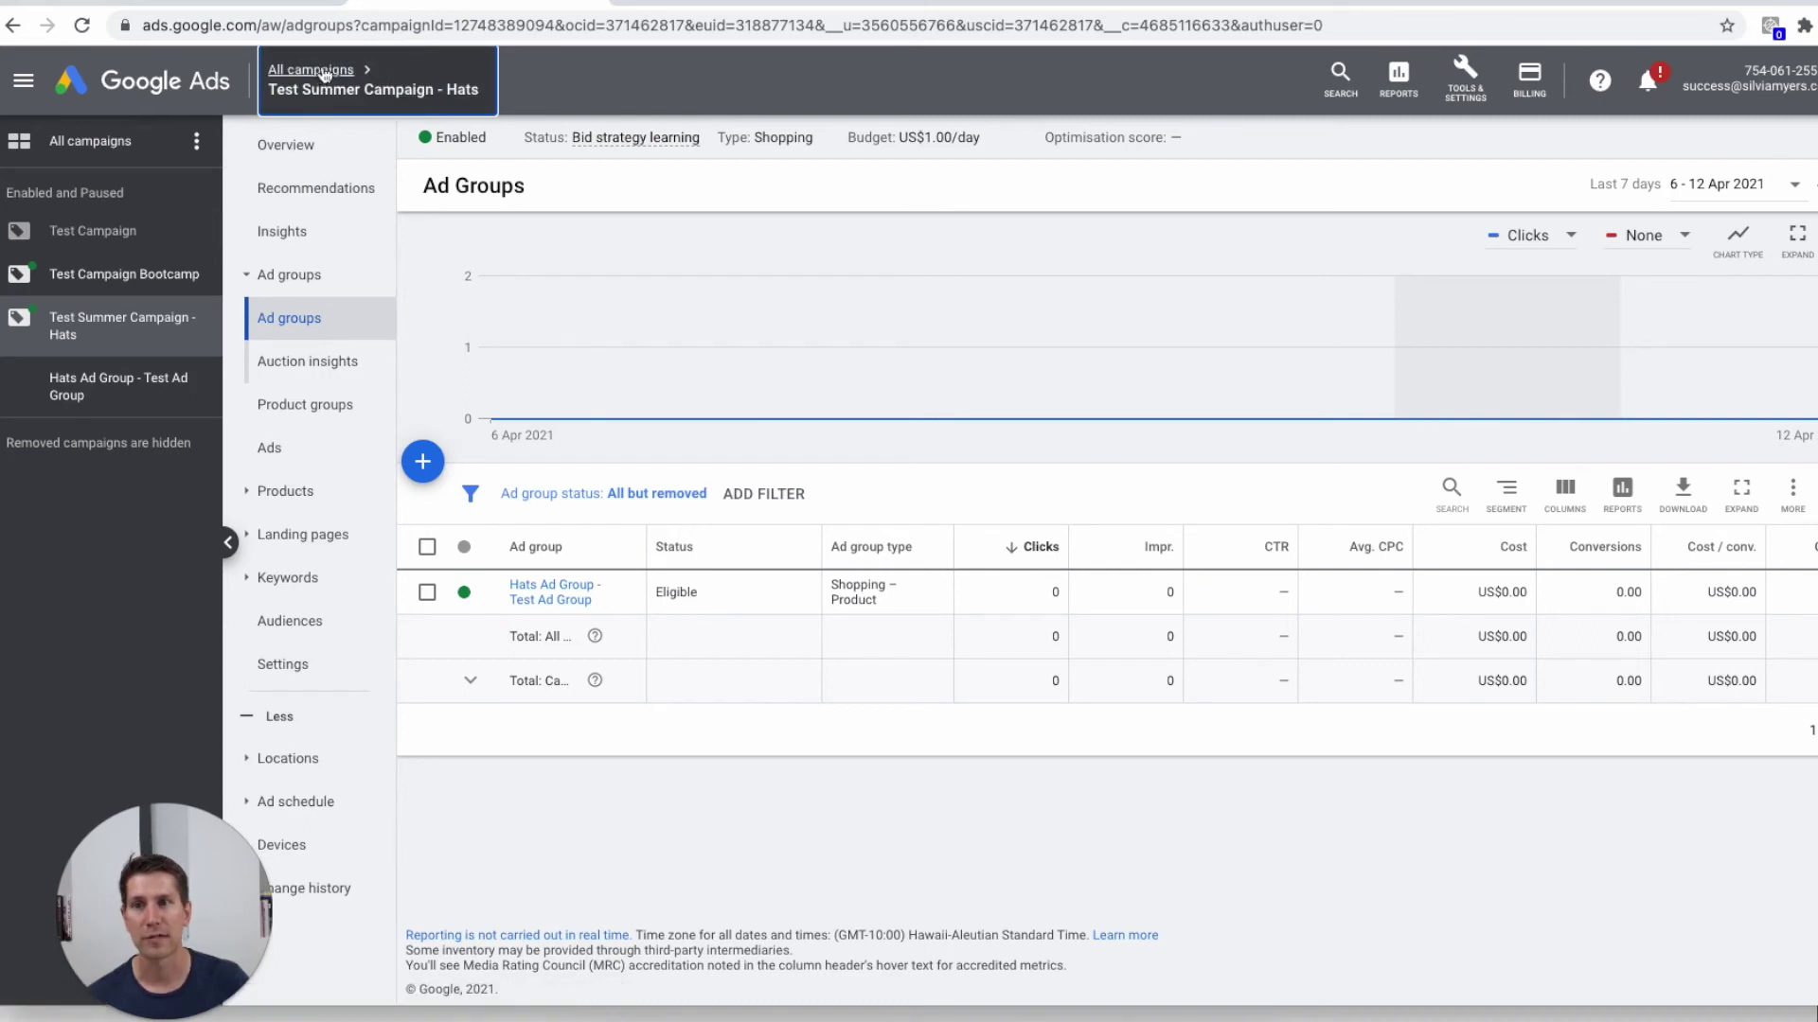
{"action": "mouse_move", "coordinate": [325, 74]}
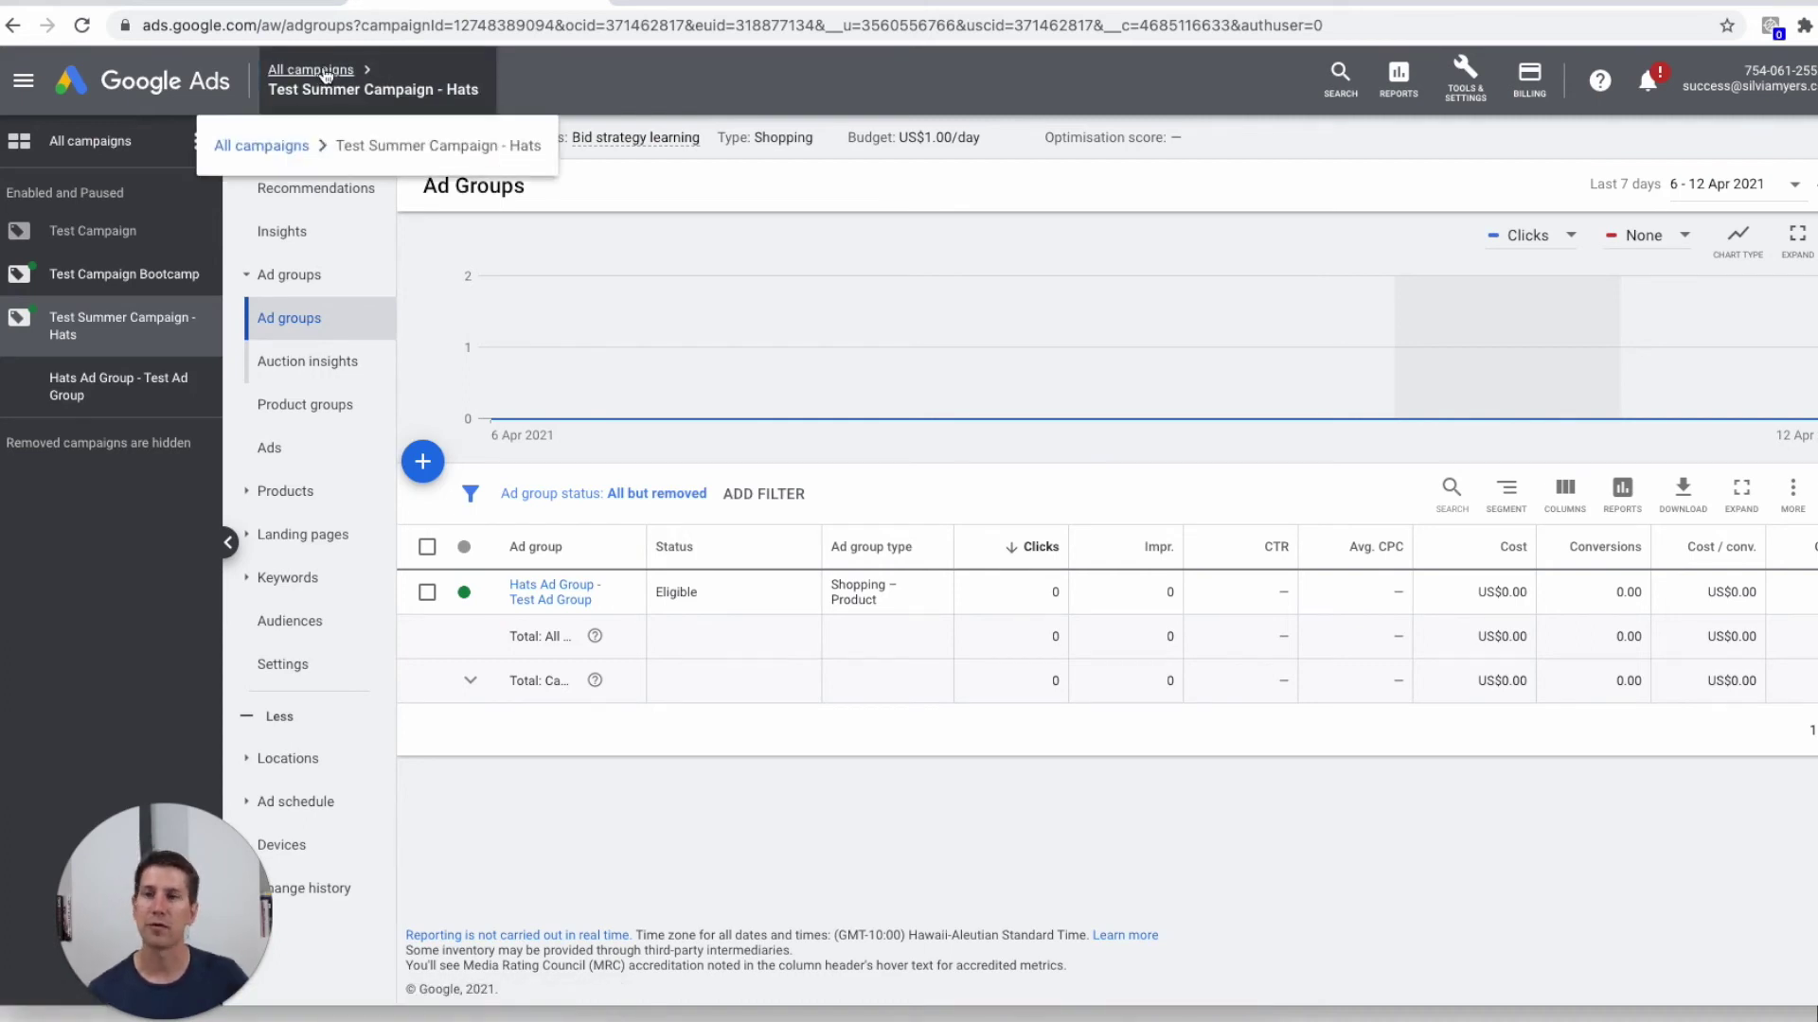
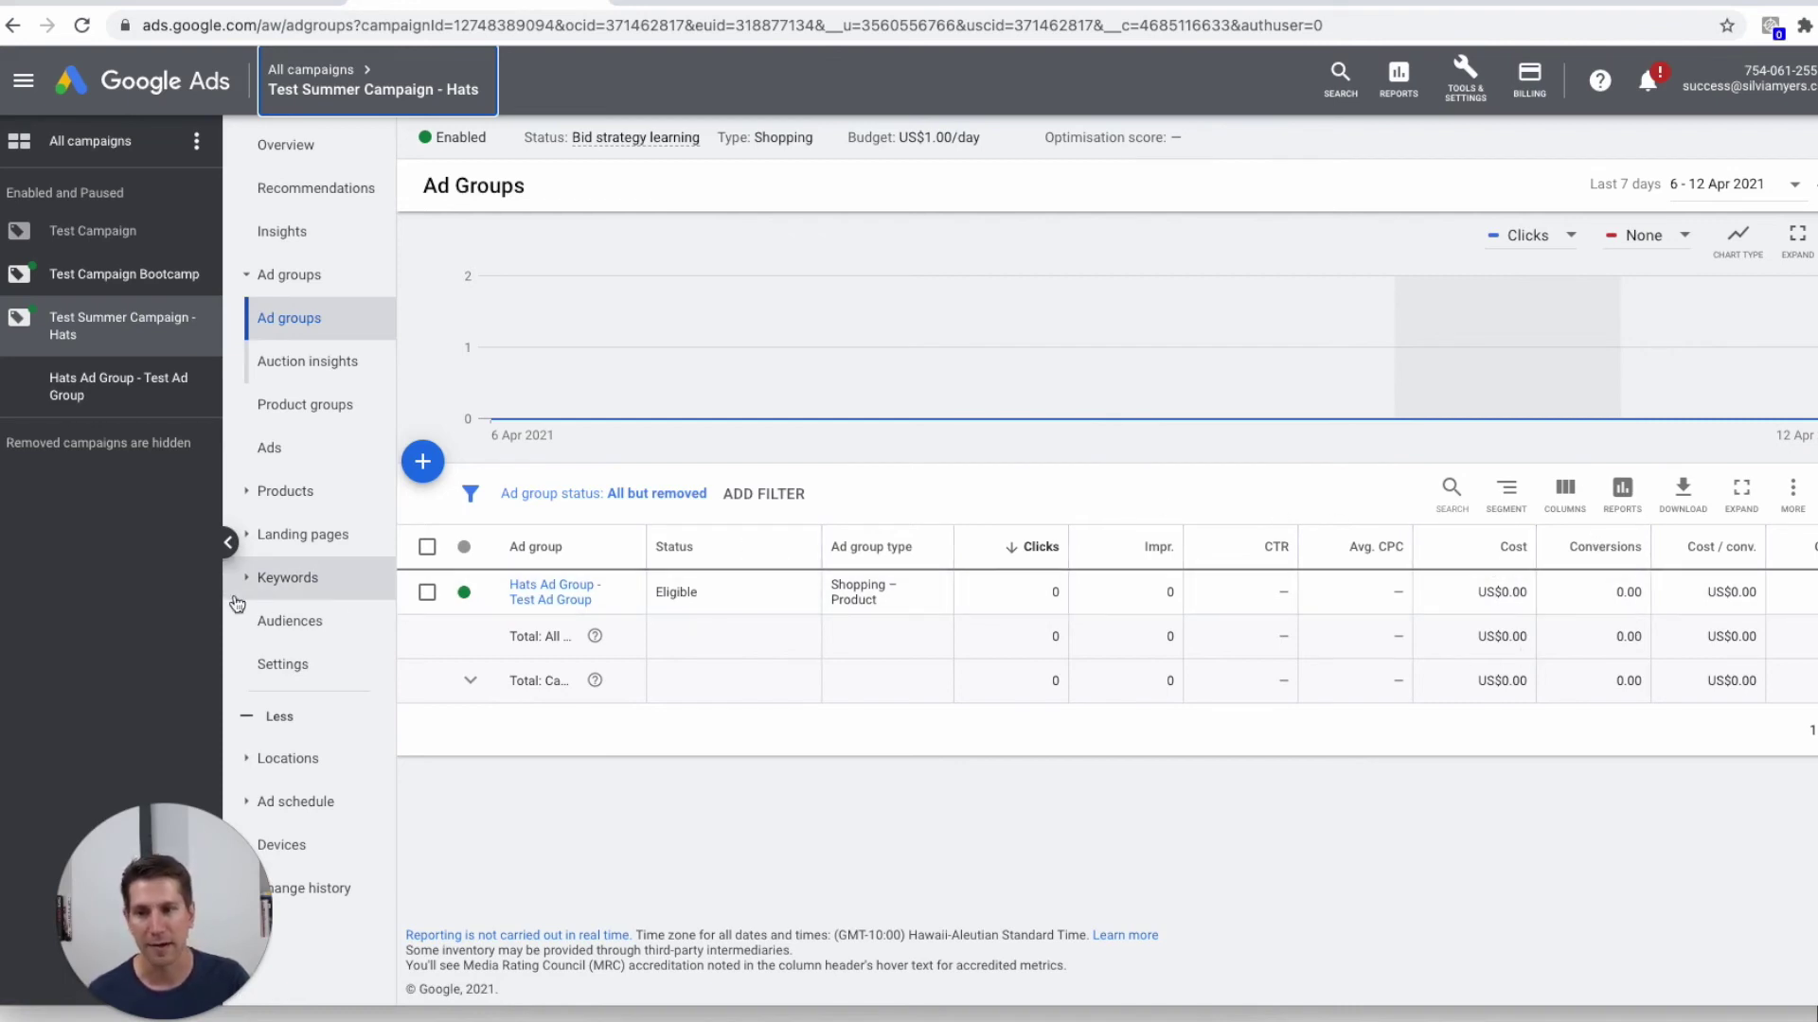
- Review the keywords of Test Summer Campaign - Hats, checking its negative keywords and search terms and returning to the negative keywords
{"action": "left_click", "coordinate": [303, 585]}
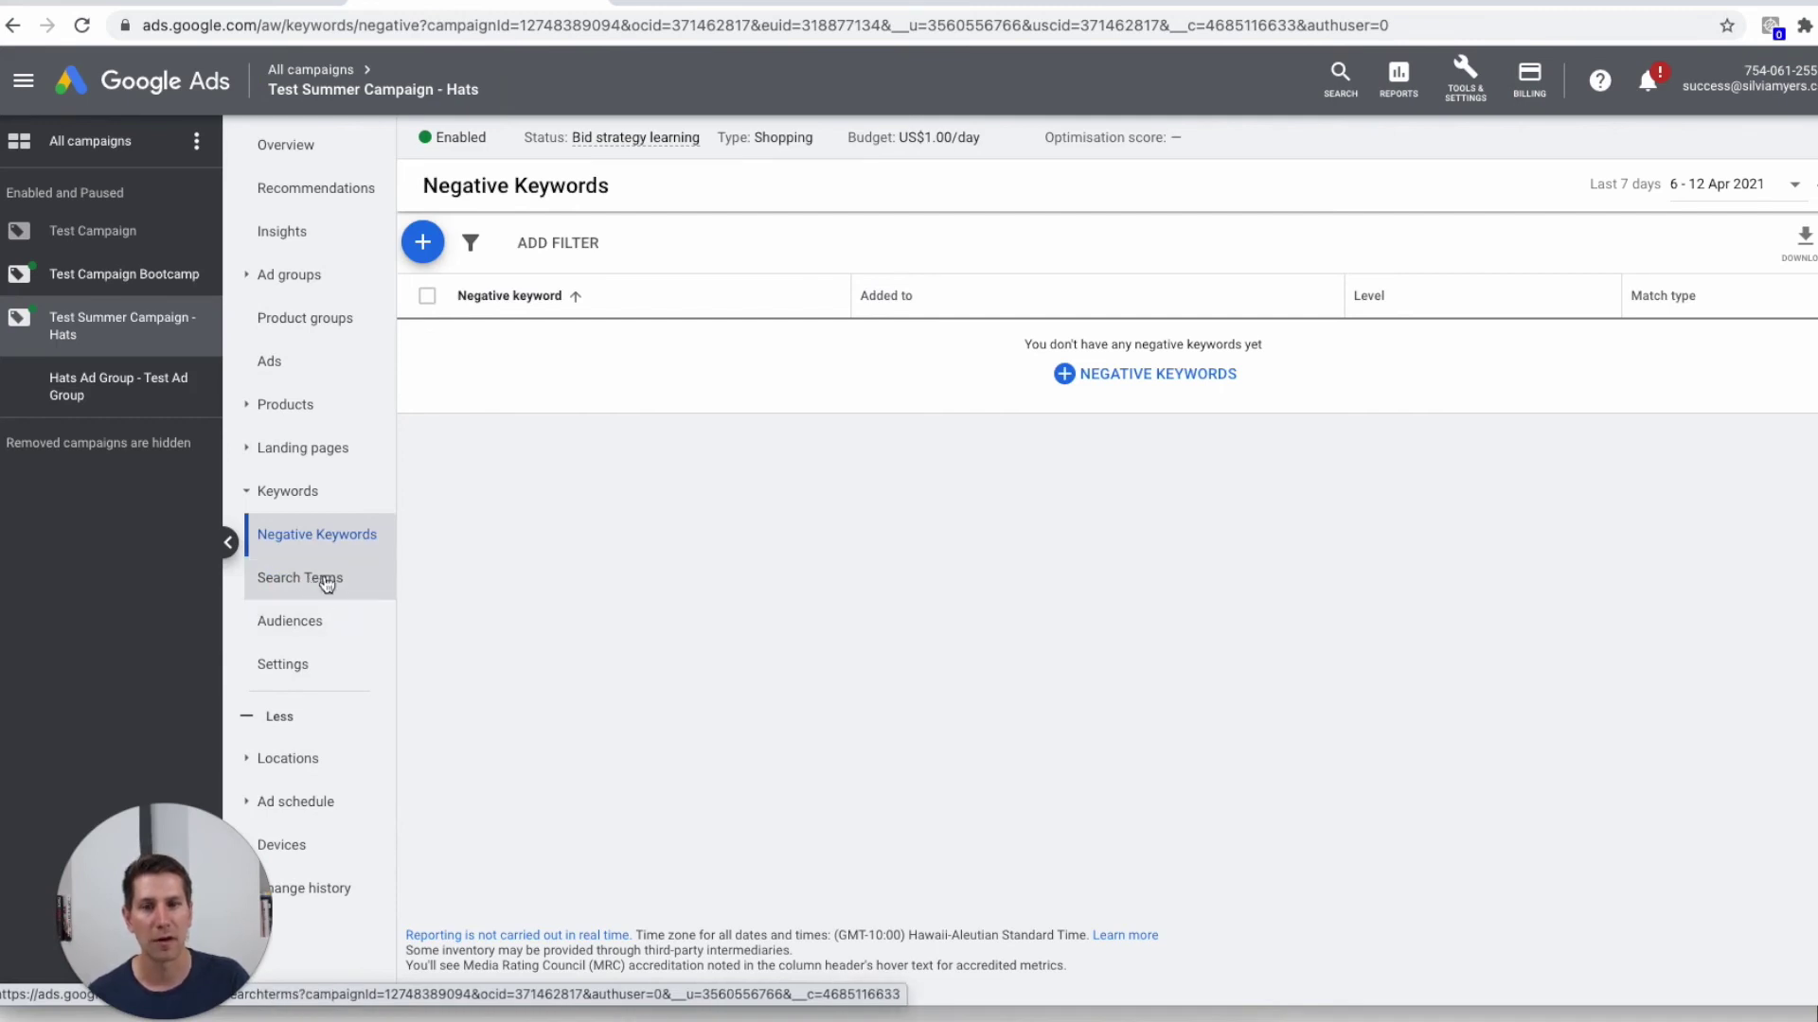
{"action": "left_click", "coordinate": [318, 591]}
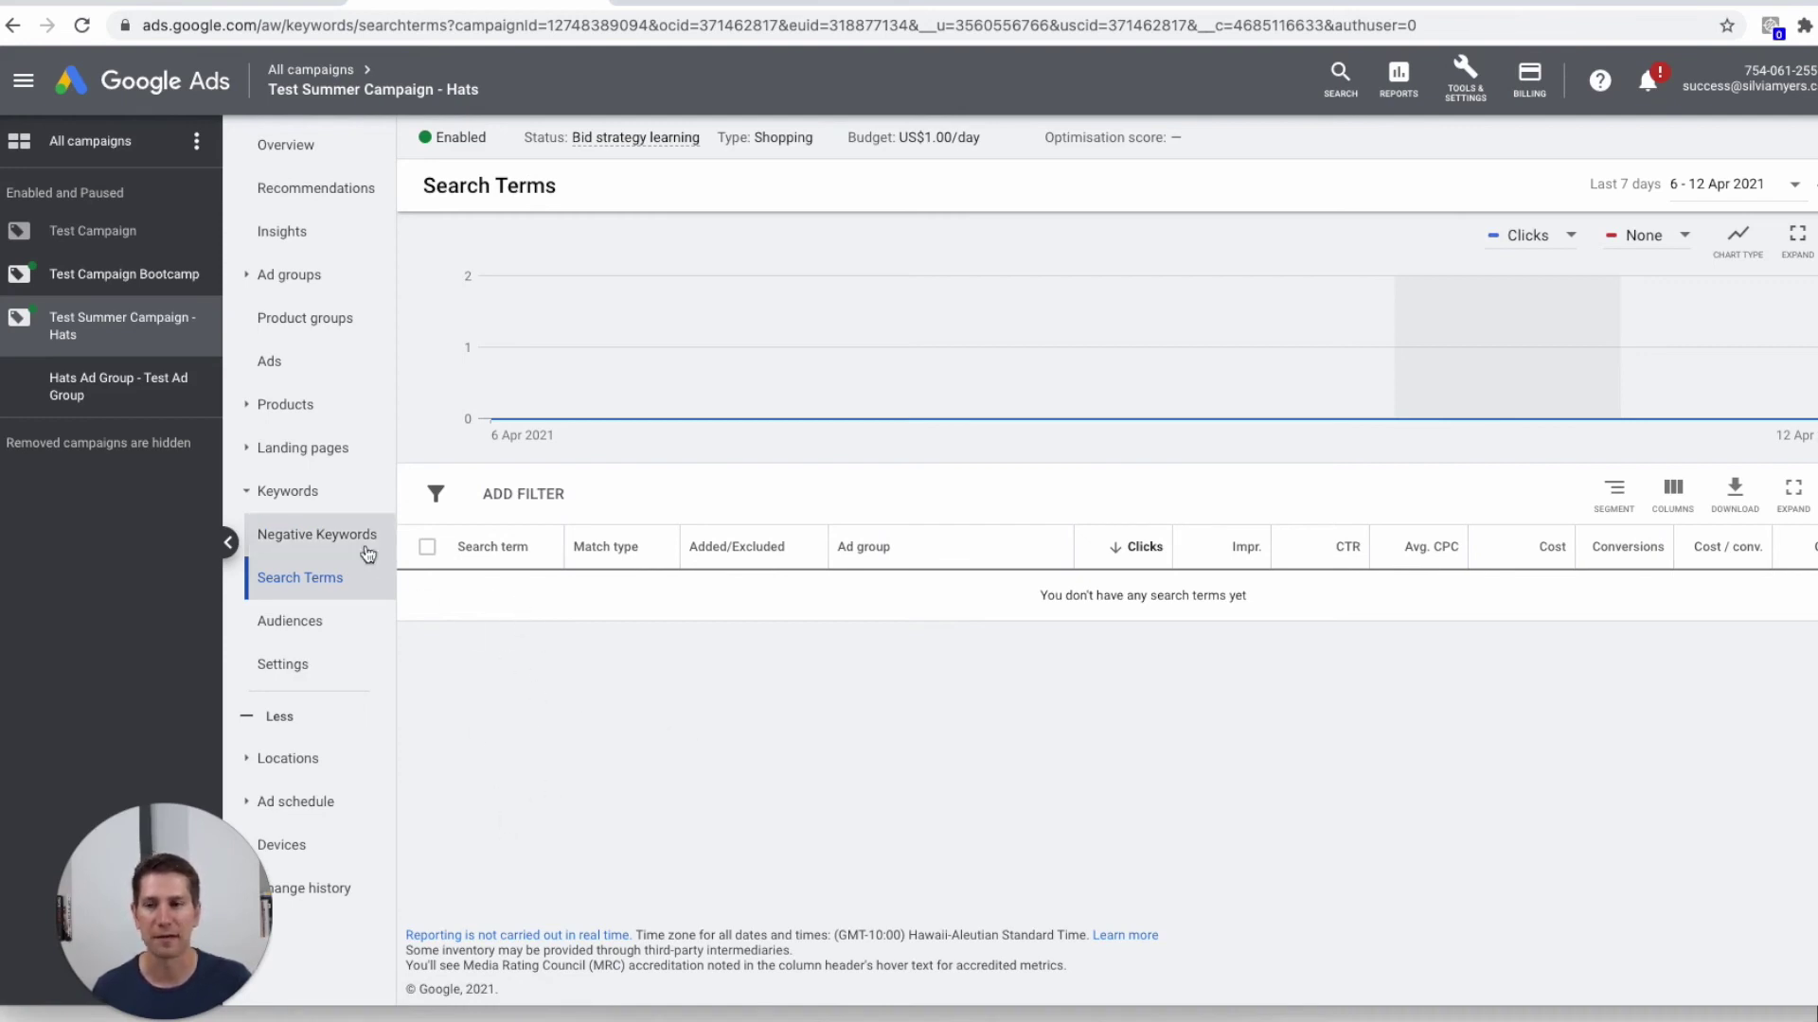
{"action": "left_click", "coordinate": [323, 537]}
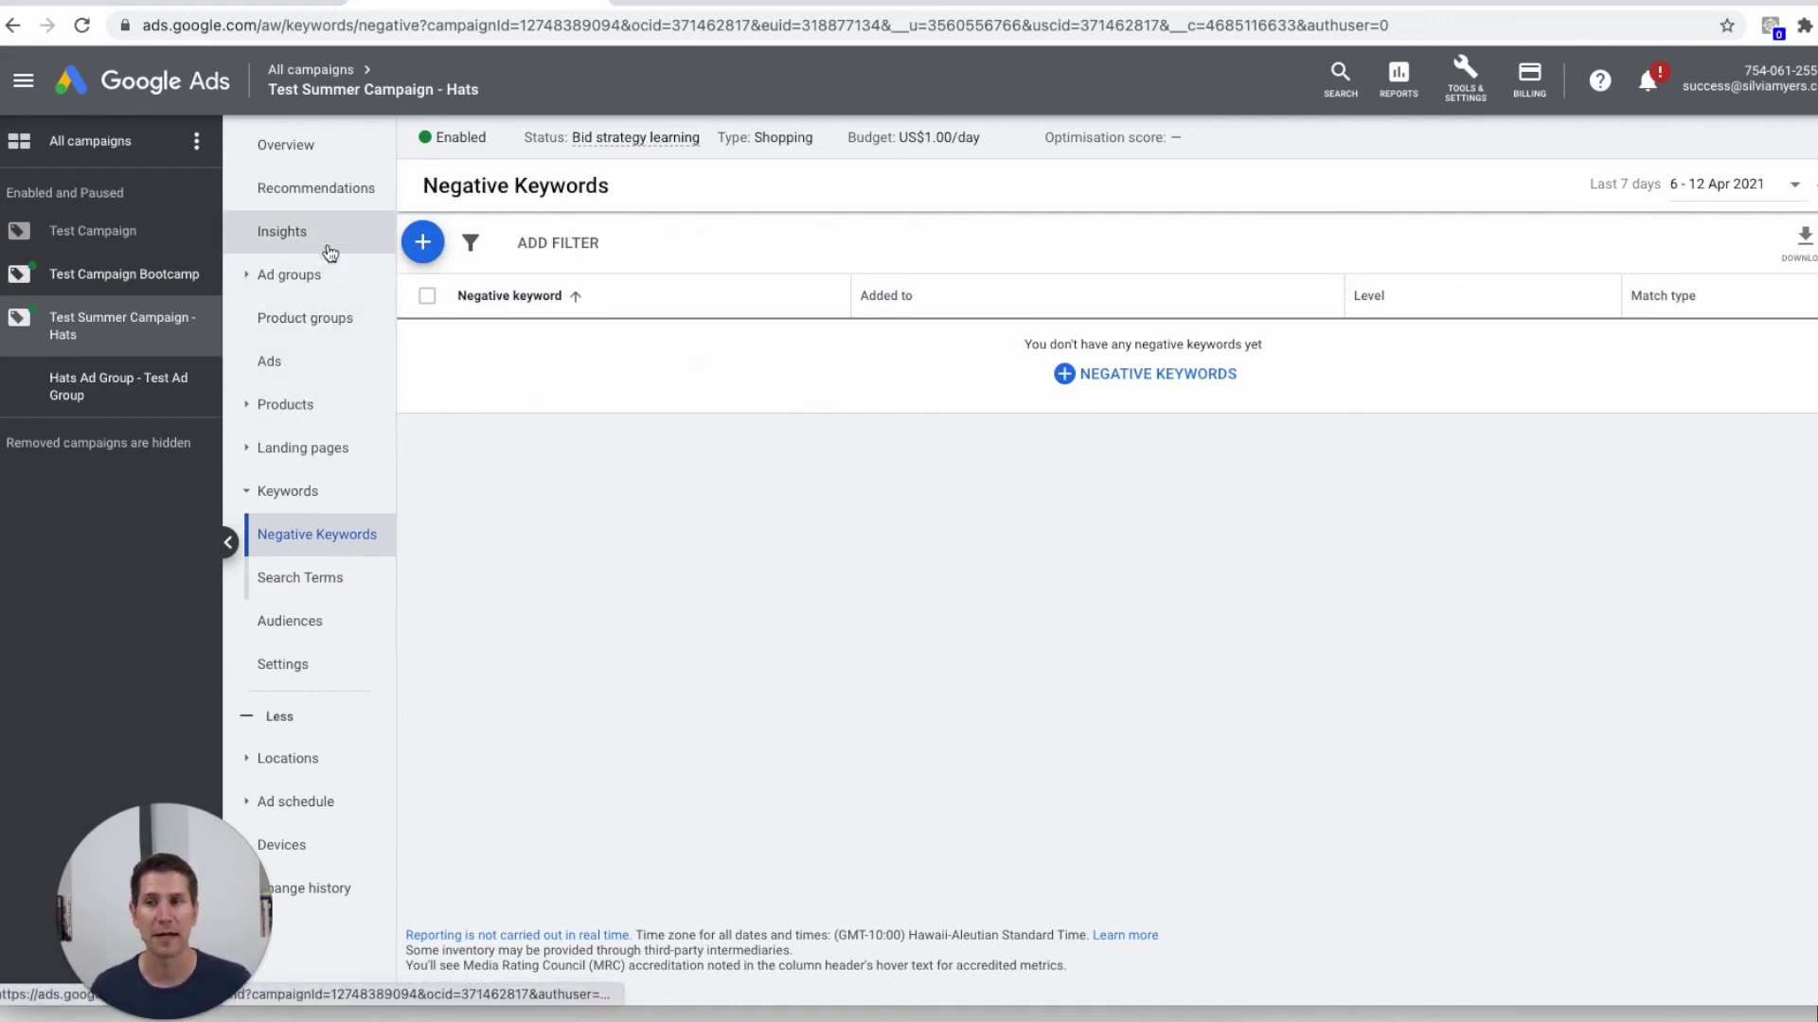
- Review the products of Test Summer Campaign - Hats, examining the product statuses and what has to be fixed for disapproved items
{"action": "mouse_move", "coordinate": [358, 98]}
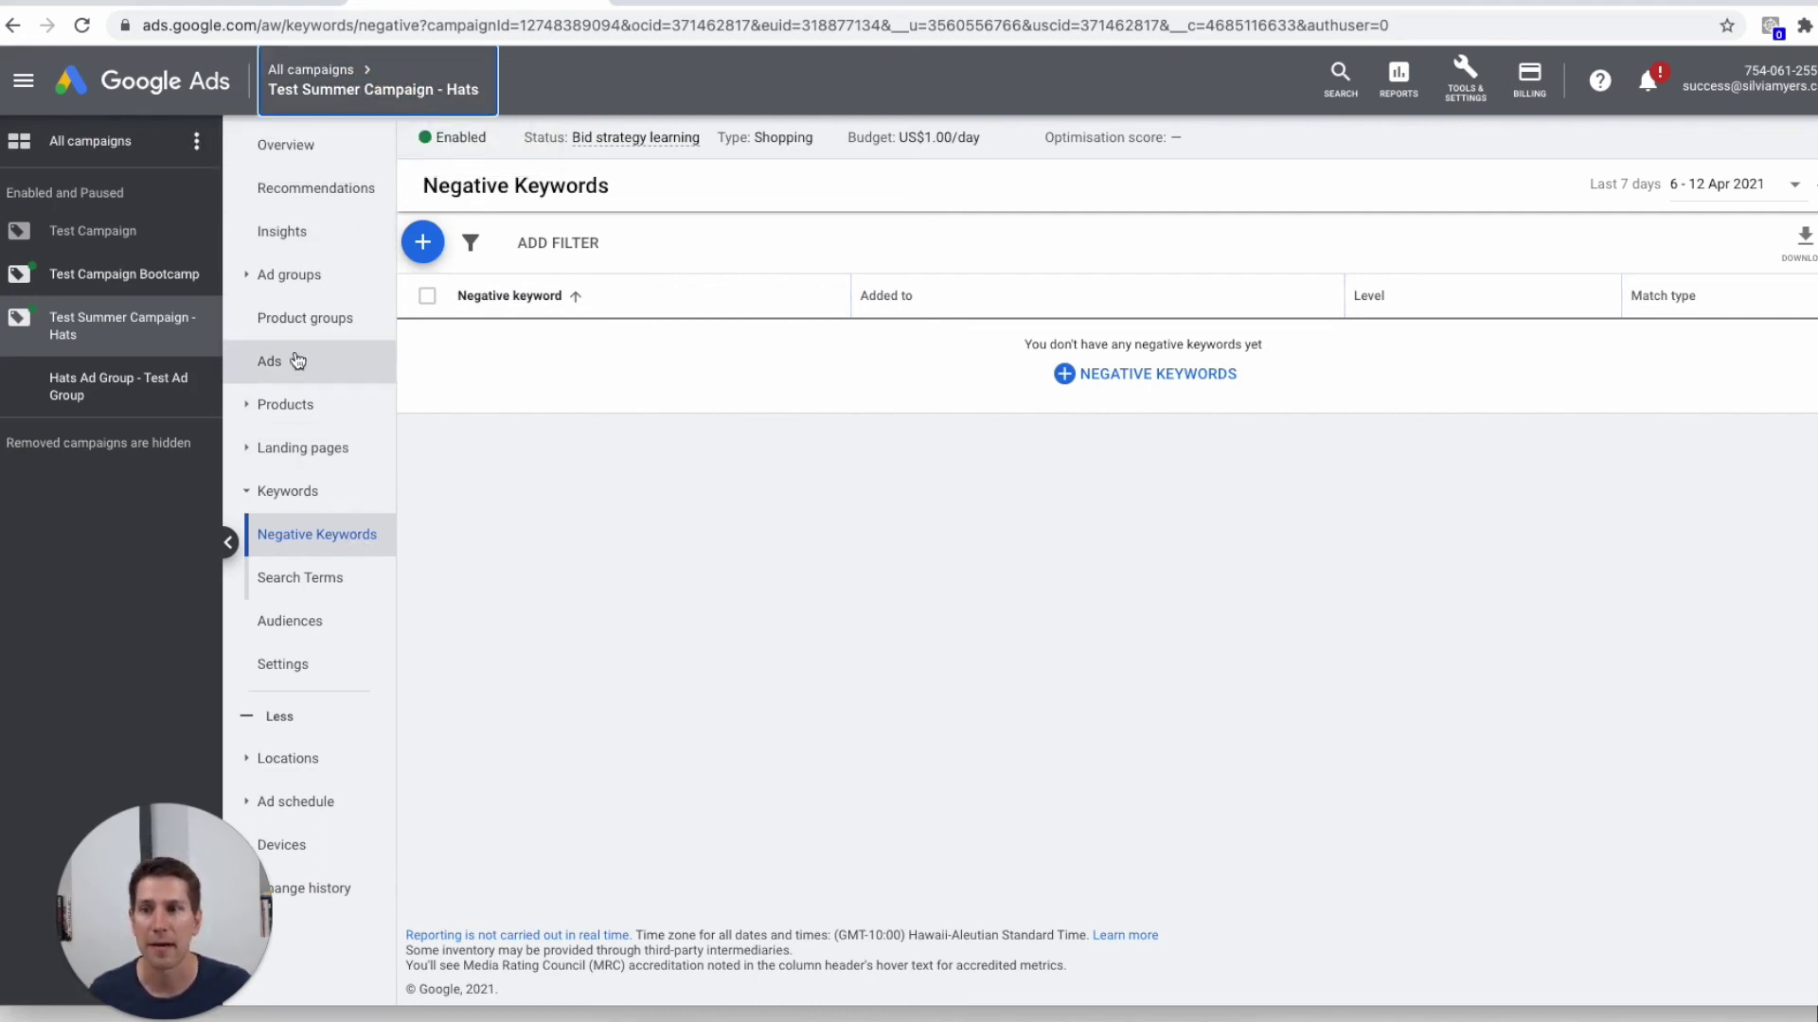
{"action": "left_click", "coordinate": [315, 413]}
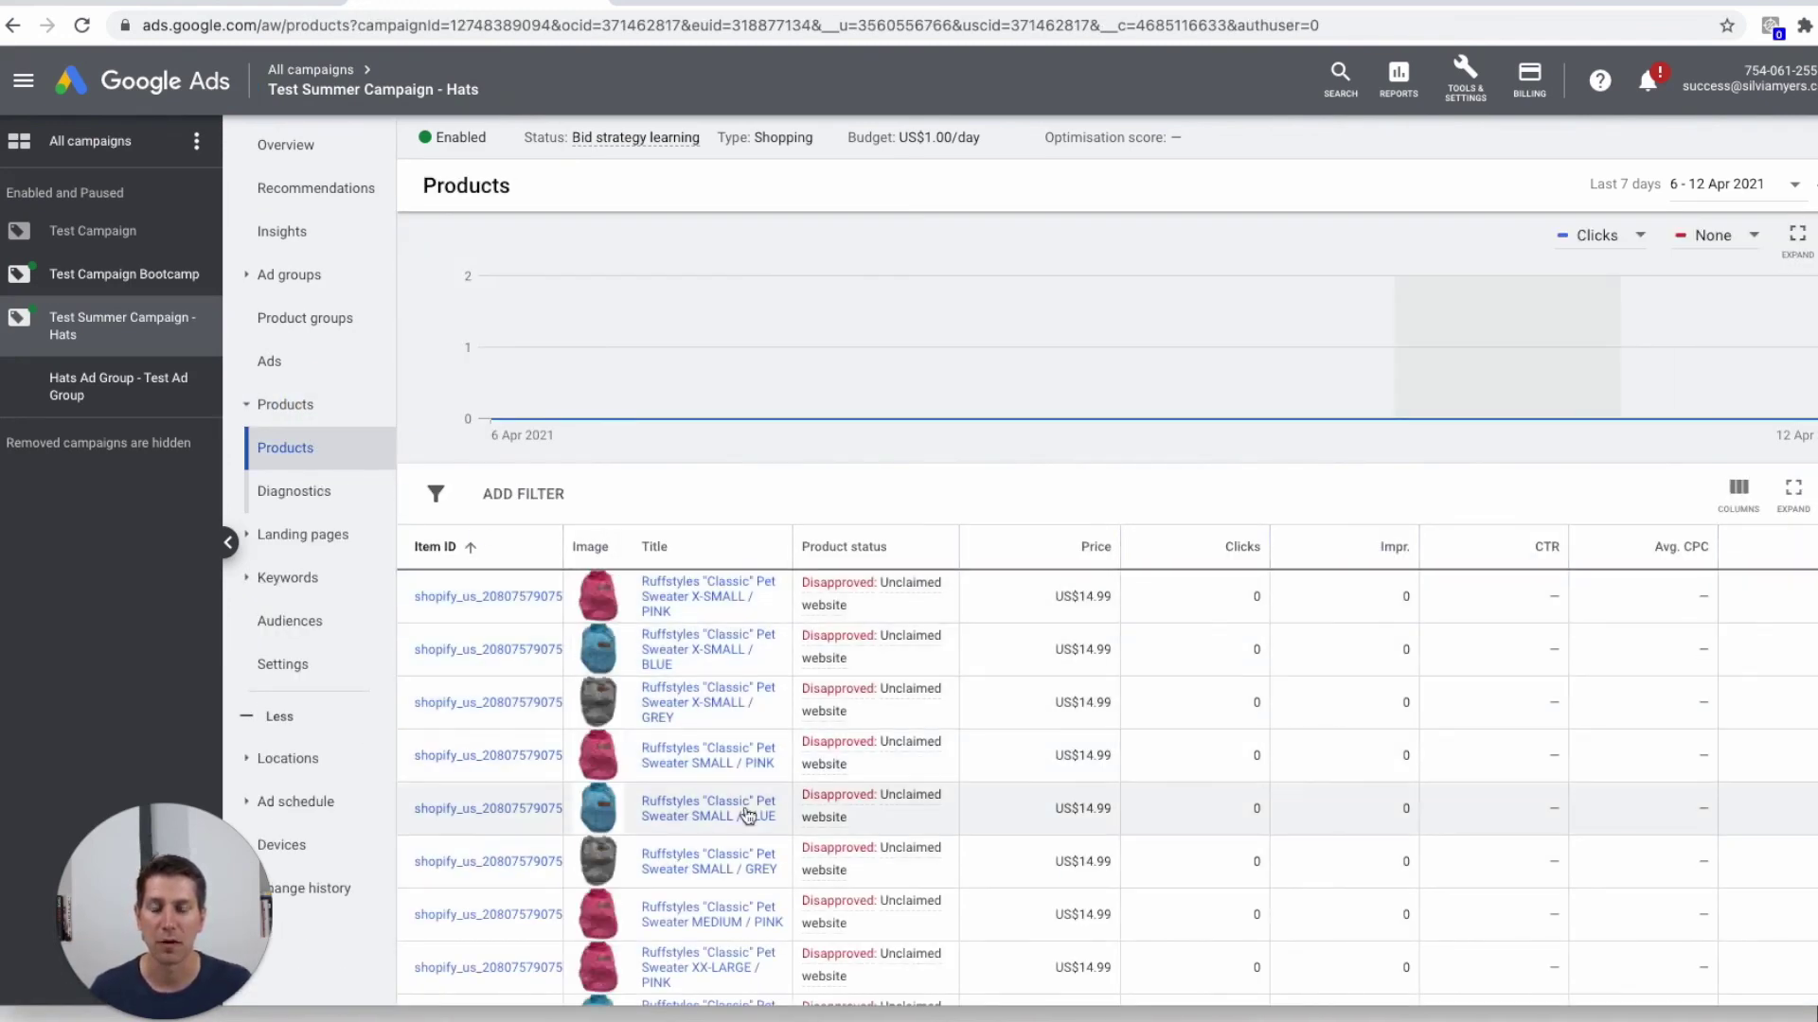
{"action": "mouse_move", "coordinate": [867, 578]}
{"action": "scroll", "coordinate": [856, 708], "scroll_direction": "down", "scroll_amount": 2}
{"action": "scroll", "coordinate": [856, 713], "scroll_direction": "up", "scroll_amount": 2}
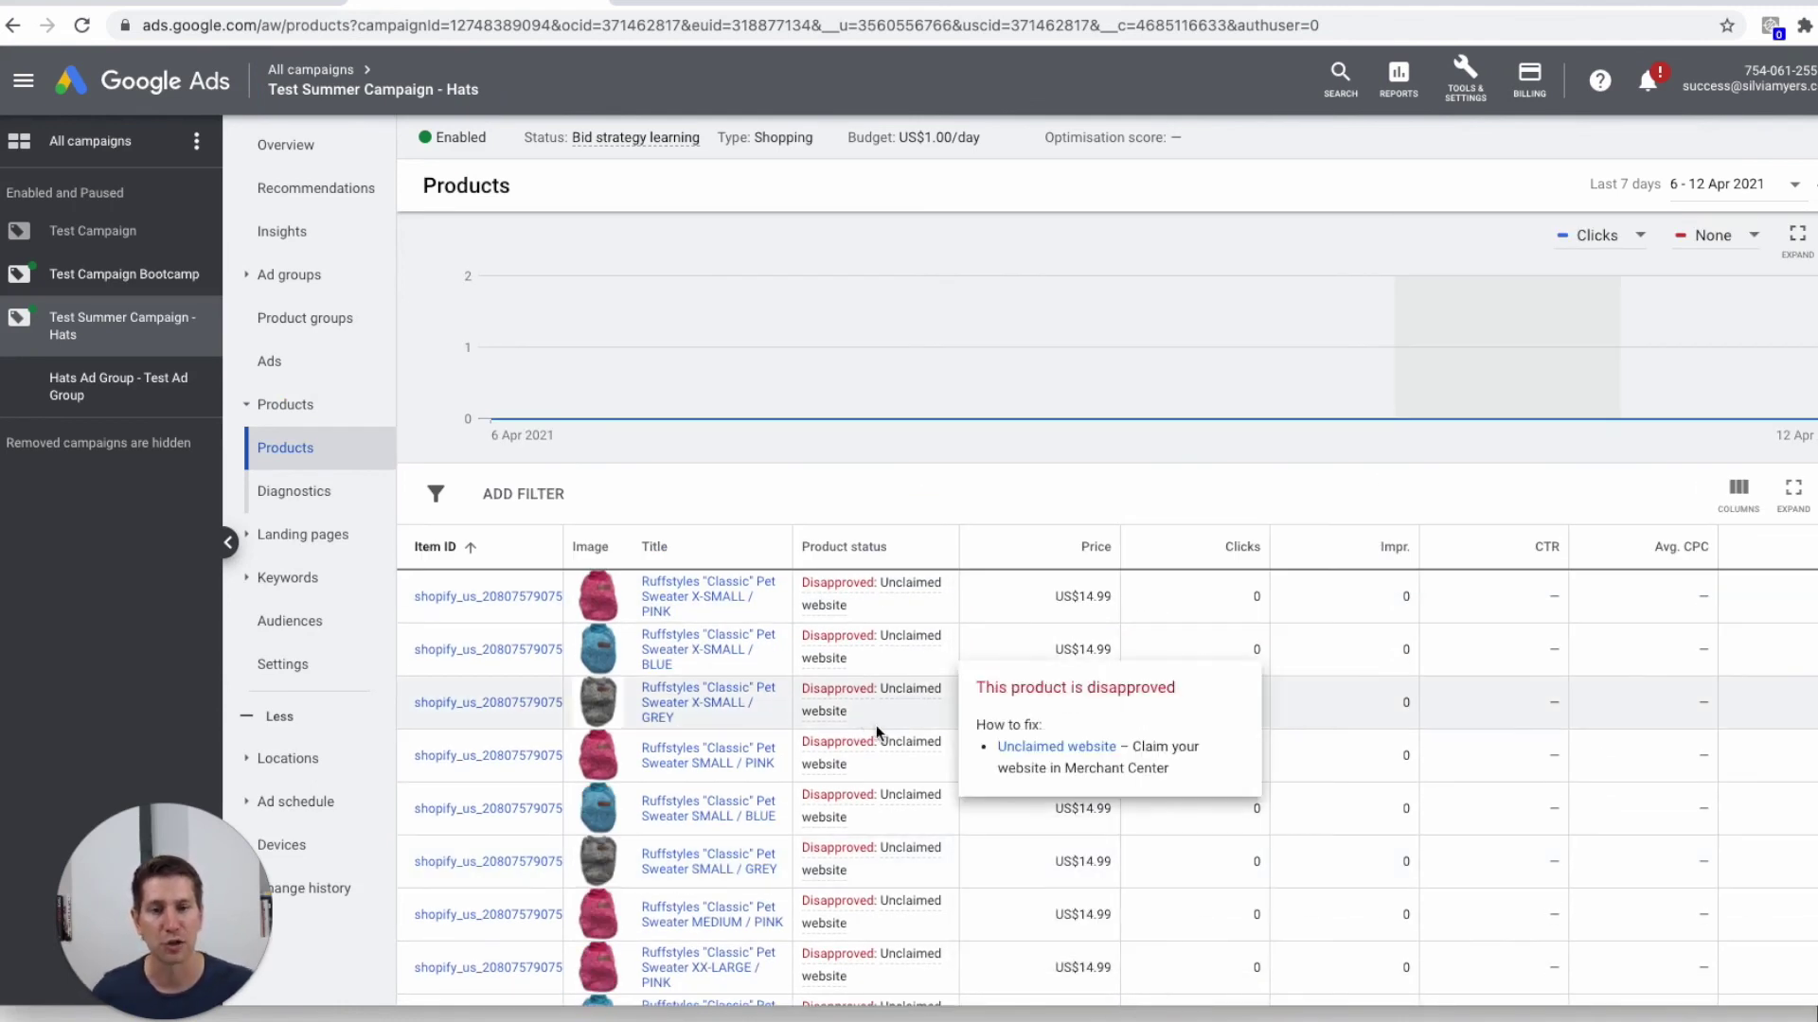
{"action": "scroll", "coordinate": [600, 614], "scroll_direction": "down", "scroll_amount": 5}
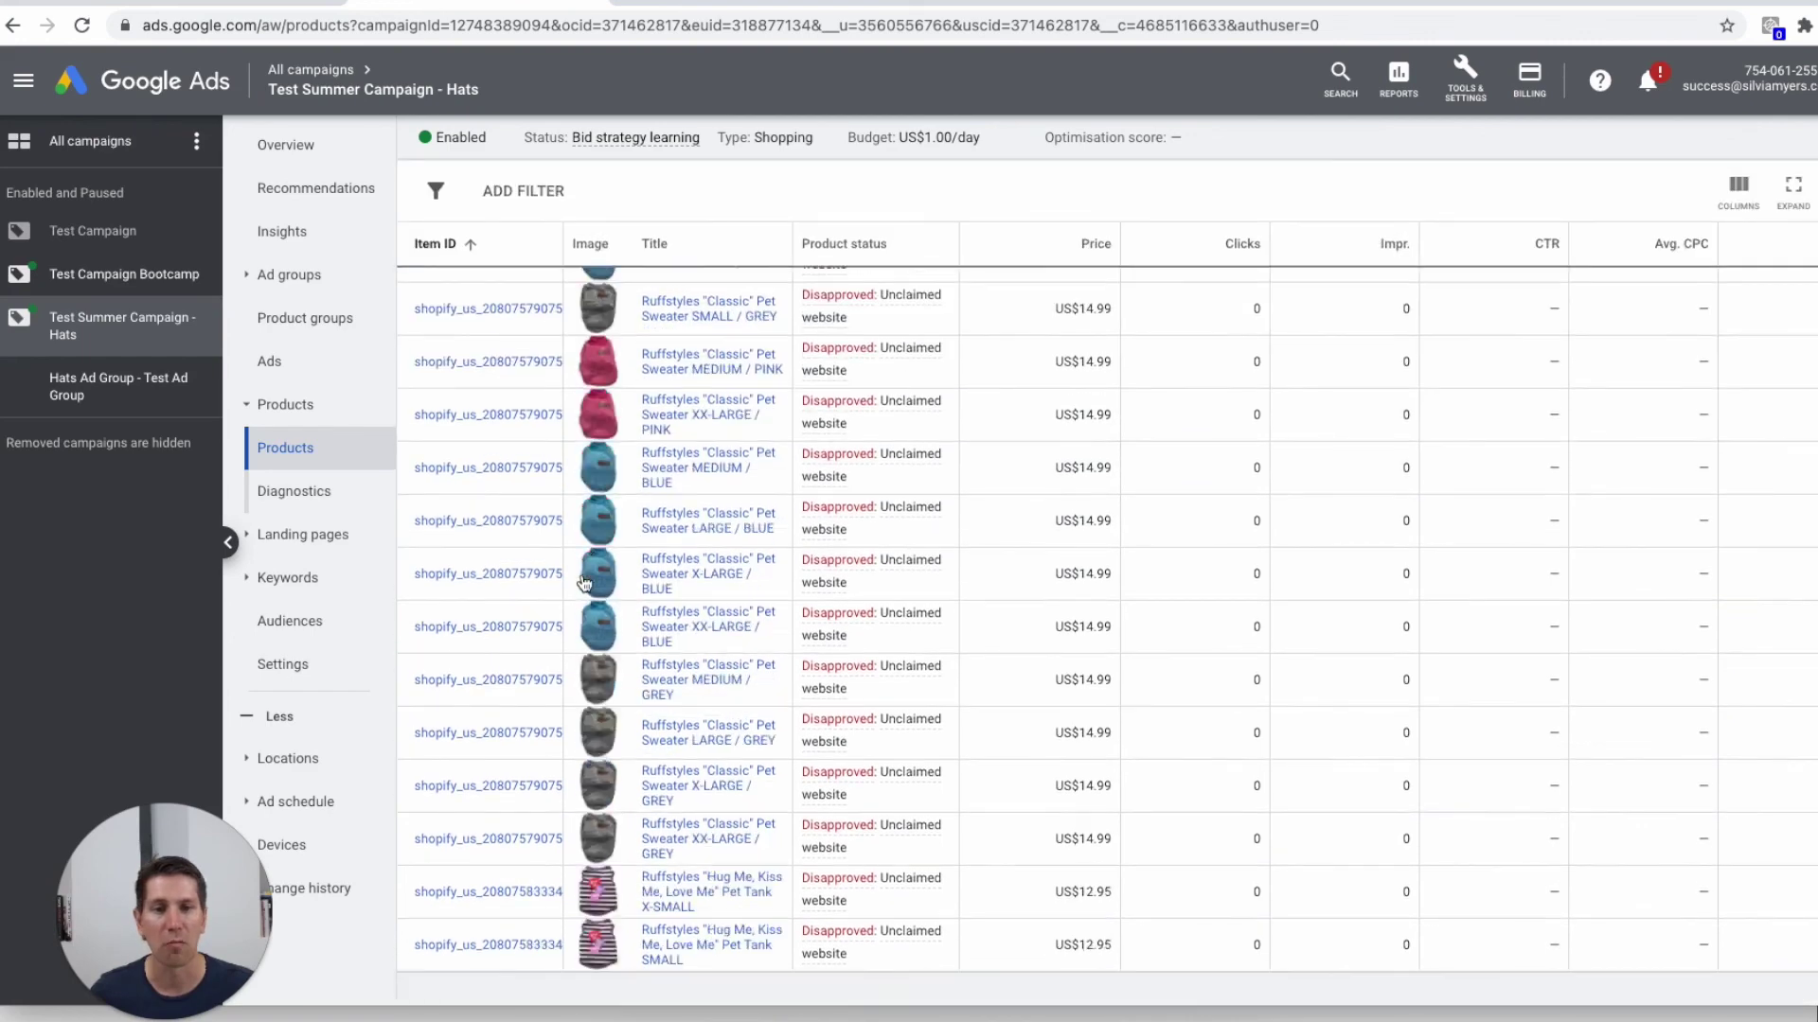
{"action": "scroll", "coordinate": [622, 593], "scroll_direction": "up", "scroll_amount": 5}
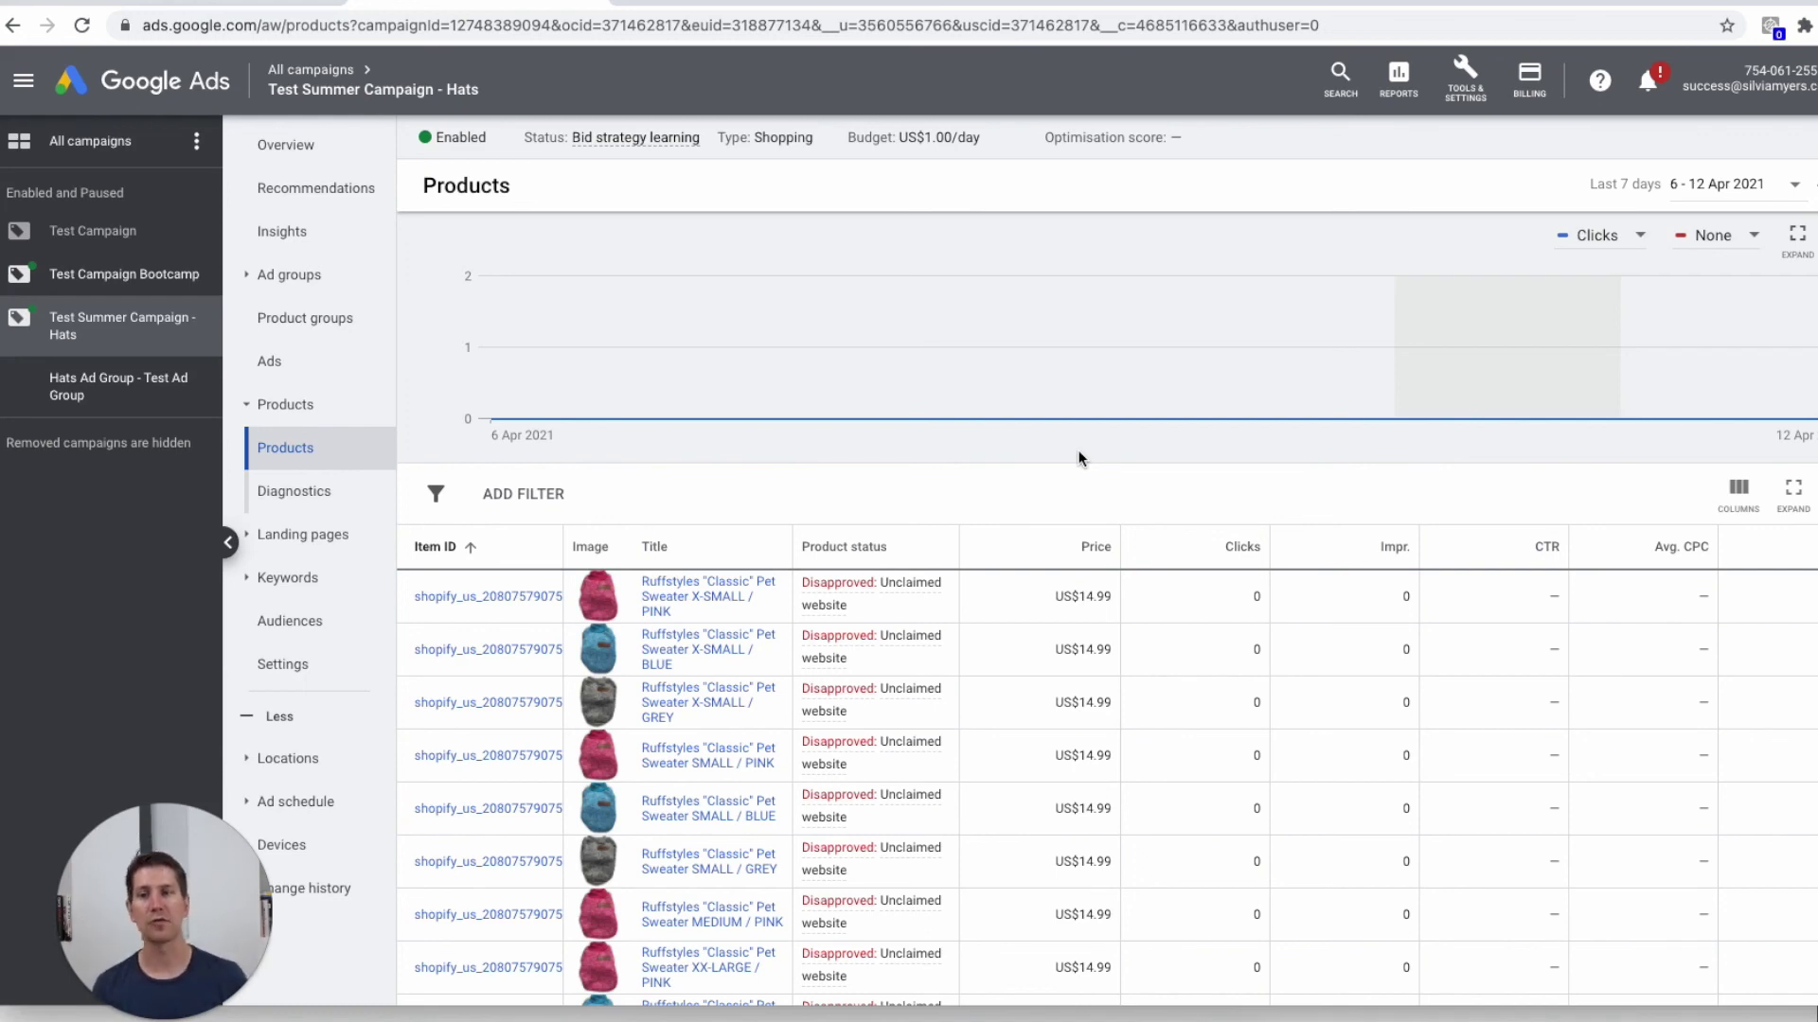
{"action": "left_click", "coordinate": [326, 92]}
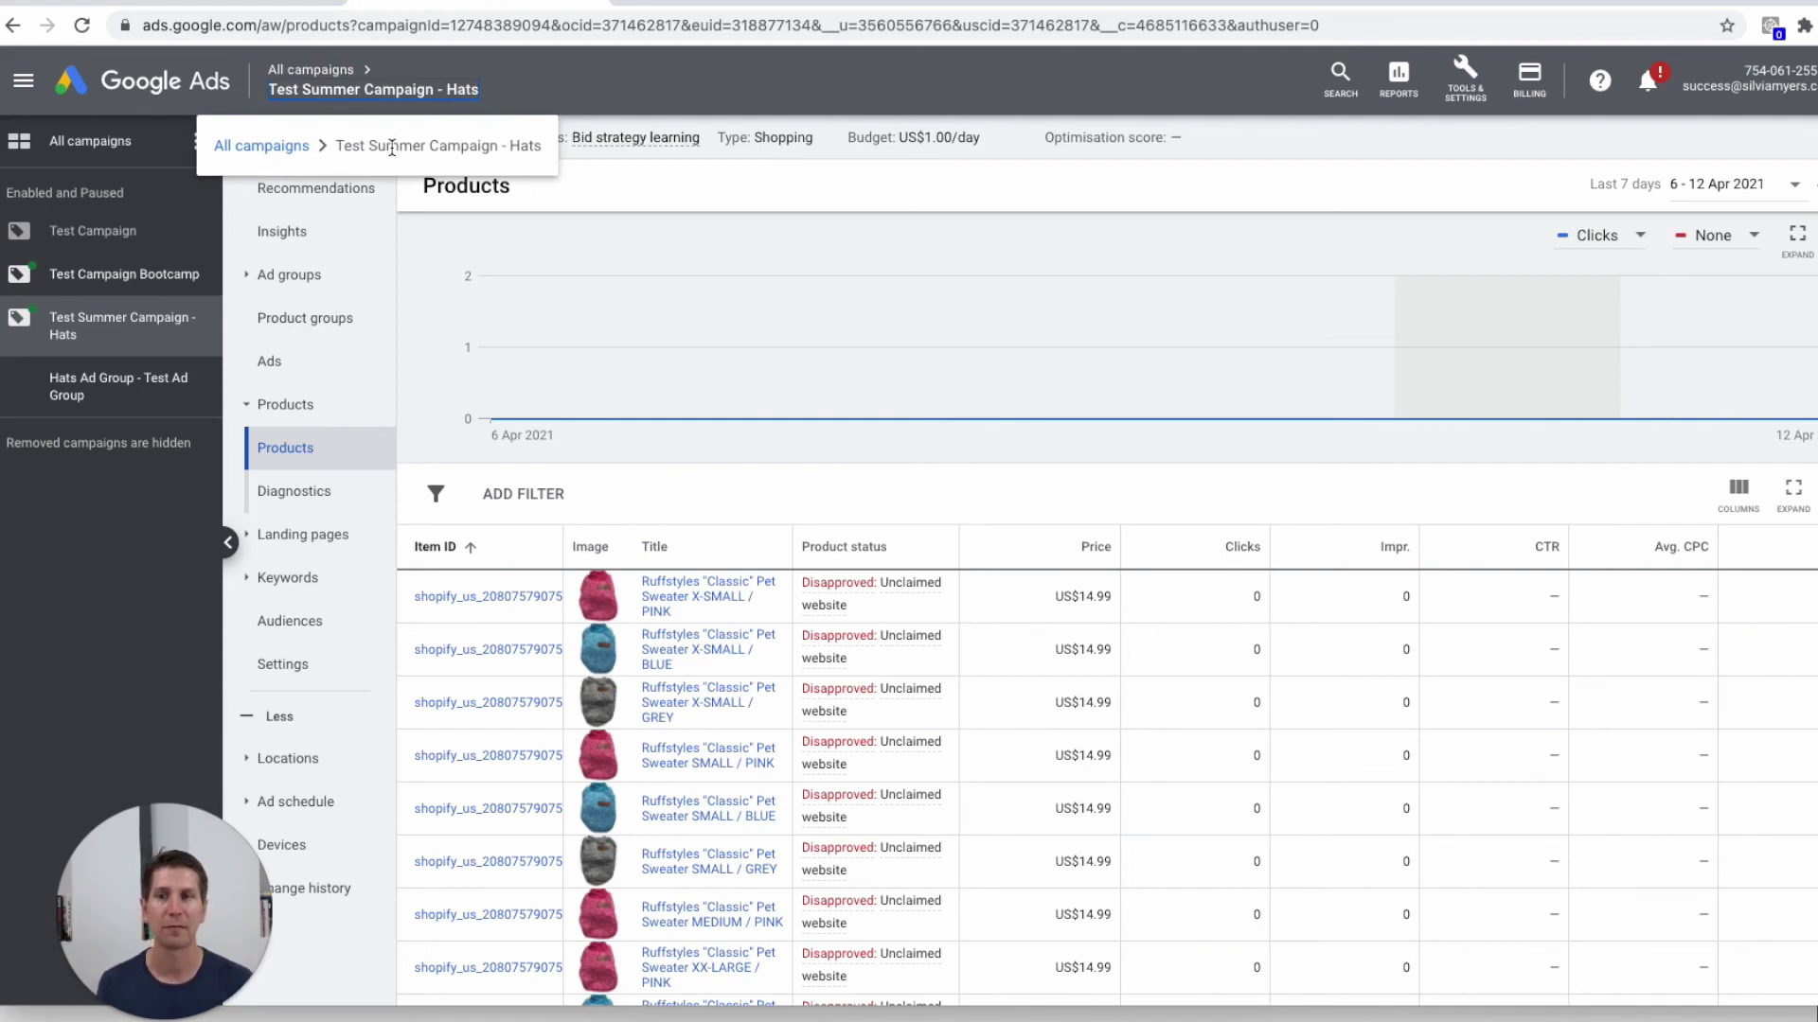
{"action": "left_click", "coordinate": [348, 73]}
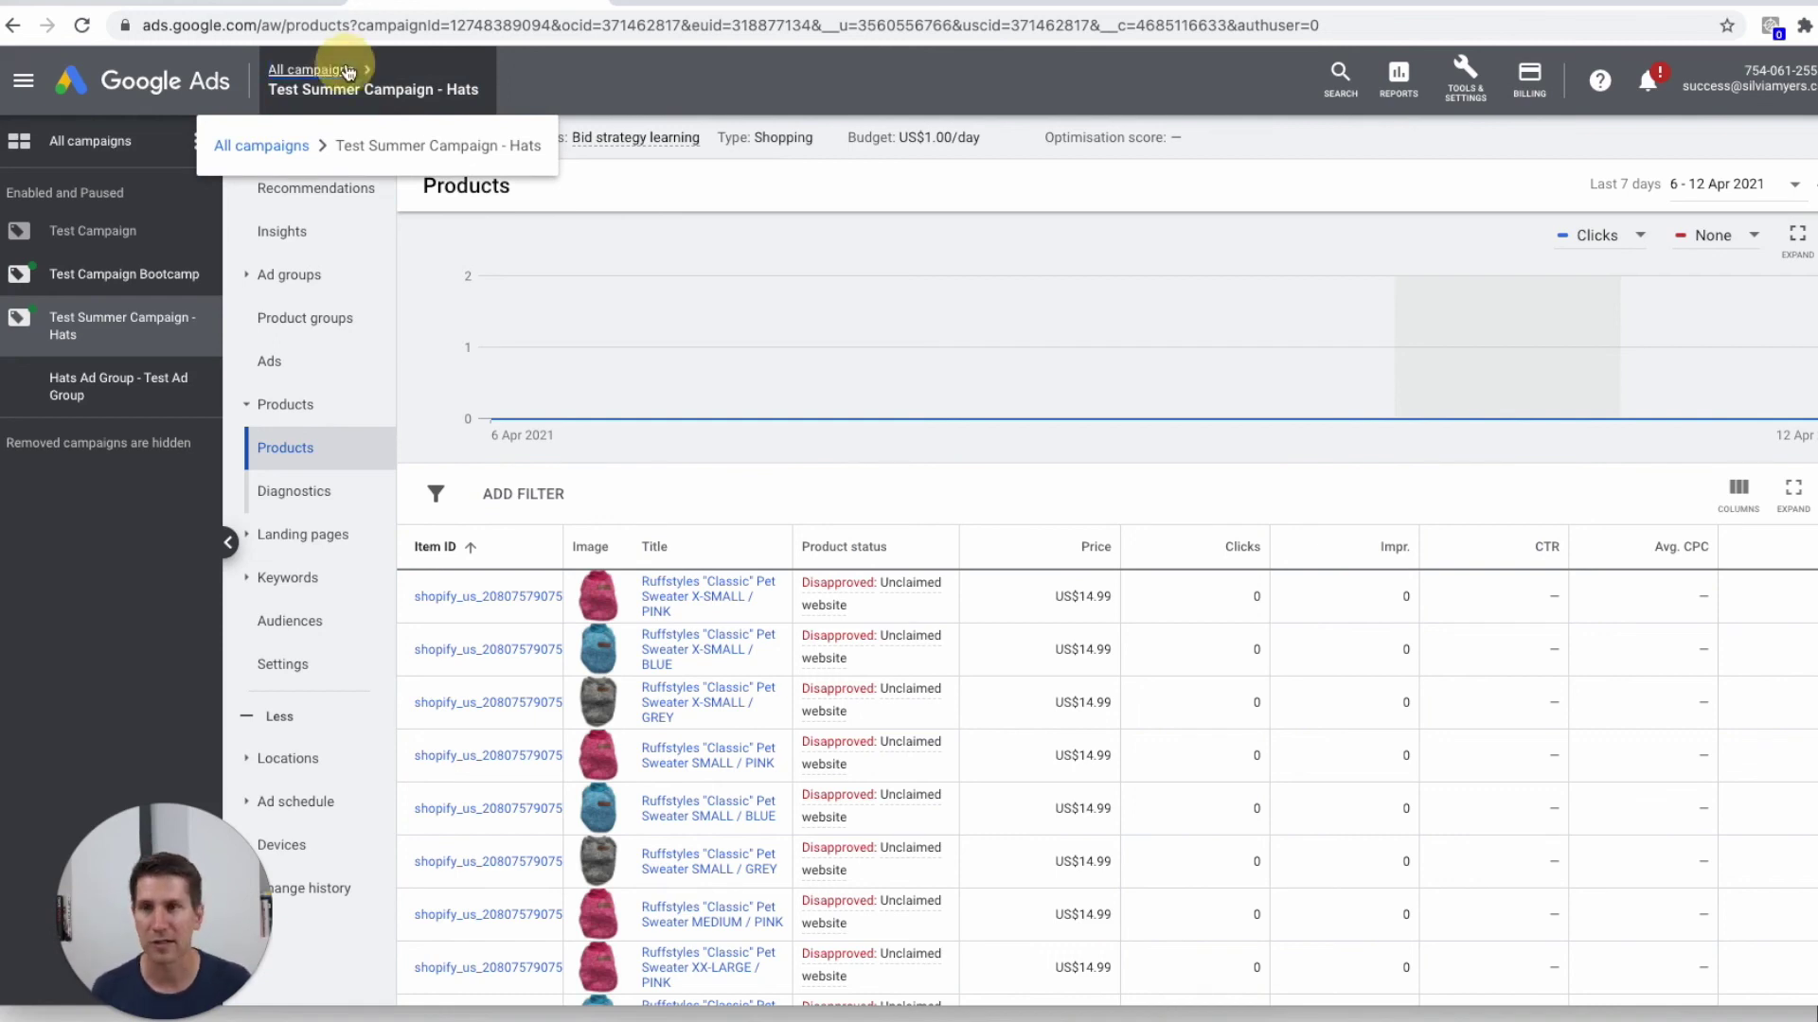